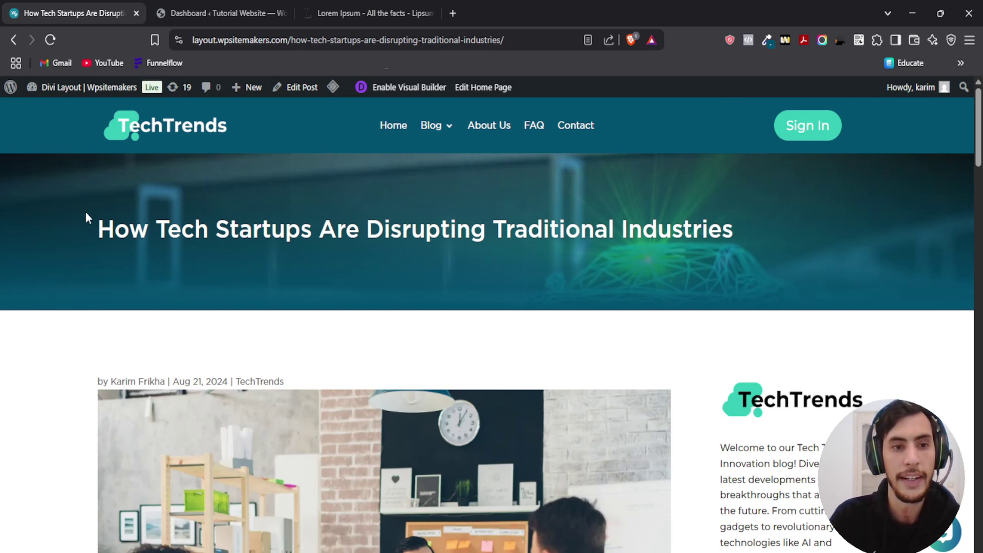
- Examine the example TechTrends post's layout: title banner, meta line, featured image, sidebar and article body
{"action": "scroll", "coordinate": [94, 203], "scroll_direction": "down", "scroll_amount": 7}
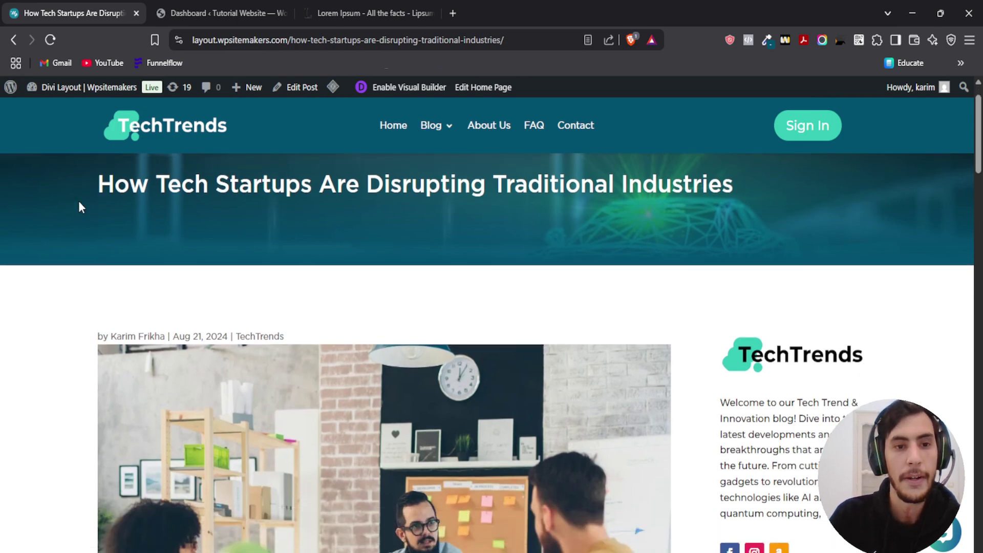
{"action": "scroll", "coordinate": [83, 202], "scroll_direction": "down", "scroll_amount": 8}
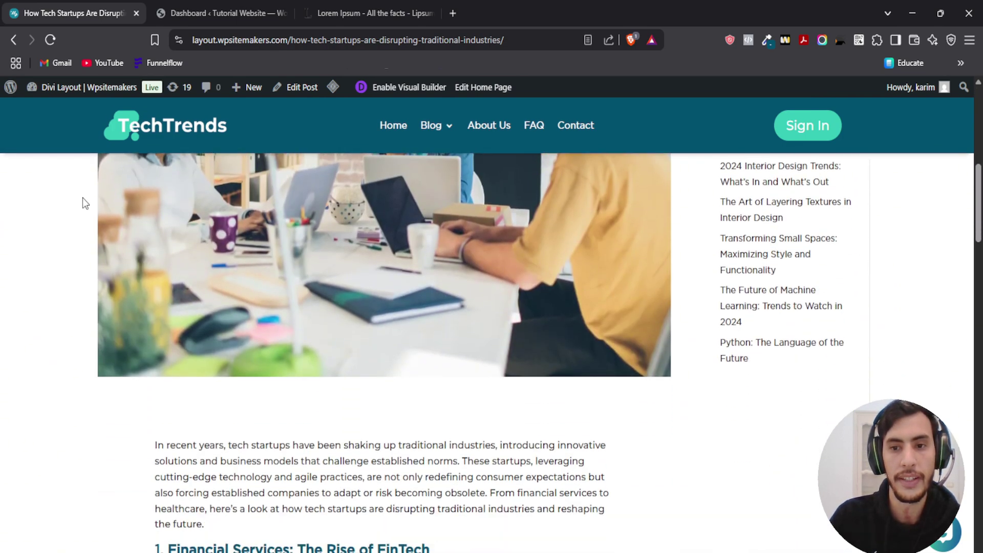
{"action": "scroll", "coordinate": [83, 239], "scroll_direction": "up", "scroll_amount": 5}
{"action": "scroll", "coordinate": [82, 238], "scroll_direction": "up", "scroll_amount": 7}
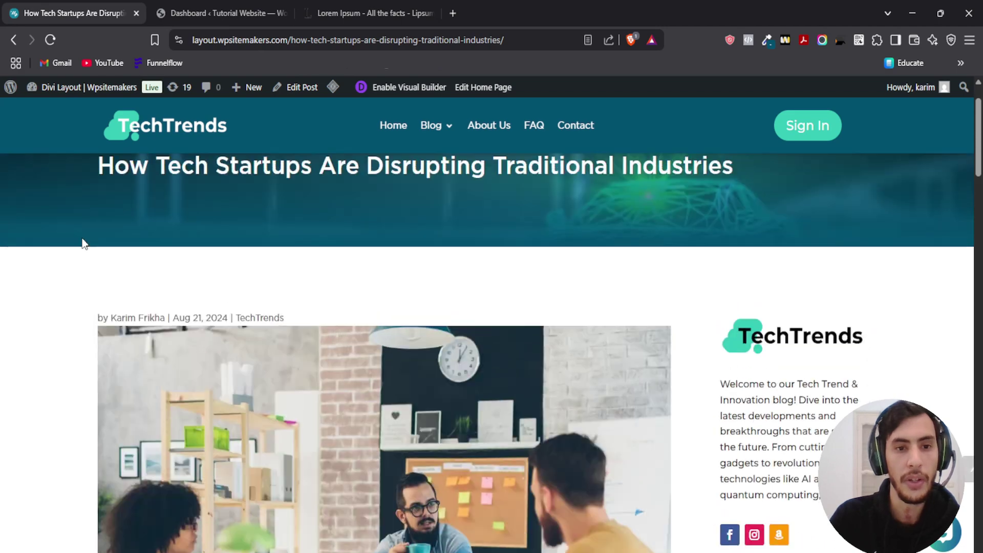
{"action": "scroll", "coordinate": [484, 267], "scroll_direction": "down", "scroll_amount": 5}
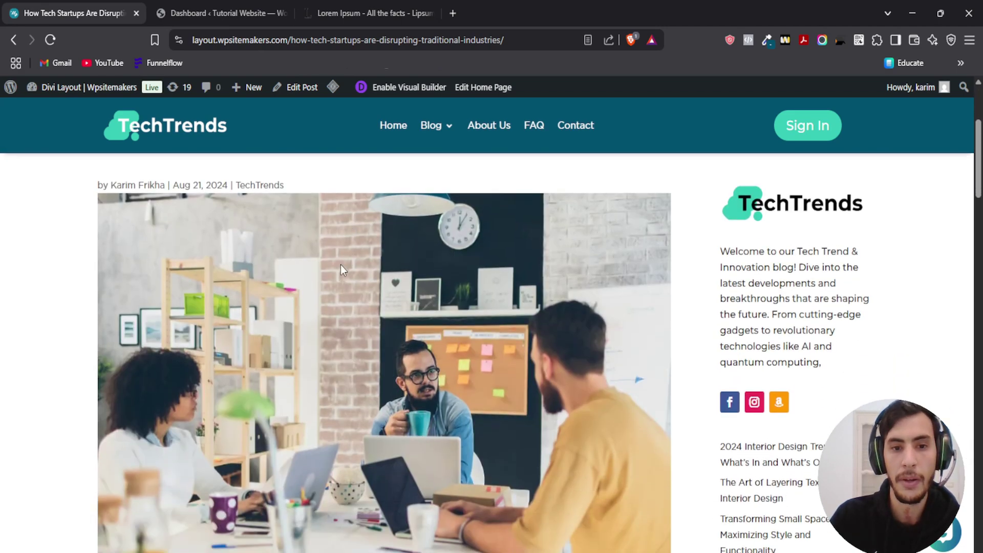
{"action": "scroll", "coordinate": [209, 249], "scroll_direction": "down", "scroll_amount": 7}
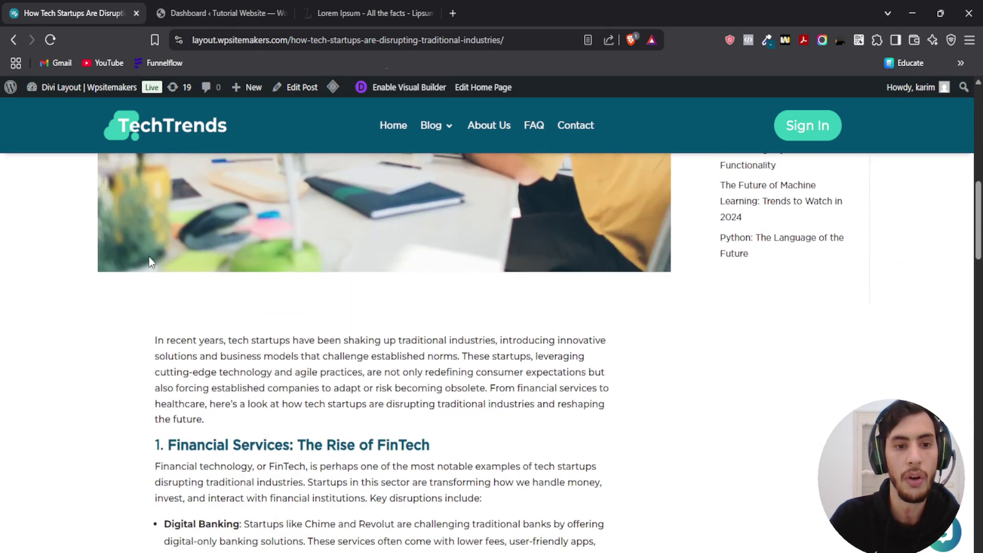
{"action": "scroll", "coordinate": [154, 241], "scroll_direction": "down", "scroll_amount": 7}
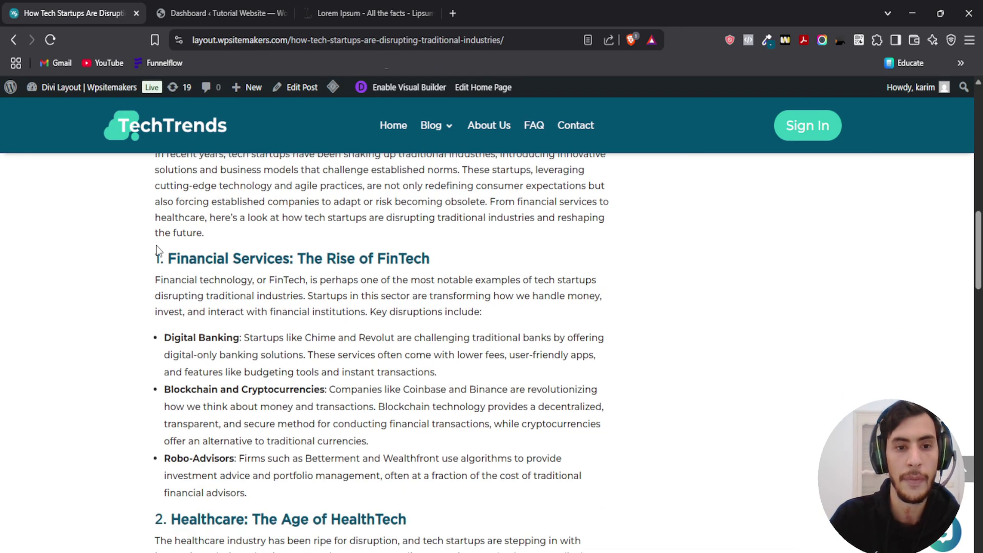
{"action": "scroll", "coordinate": [145, 236], "scroll_direction": "down", "scroll_amount": 10}
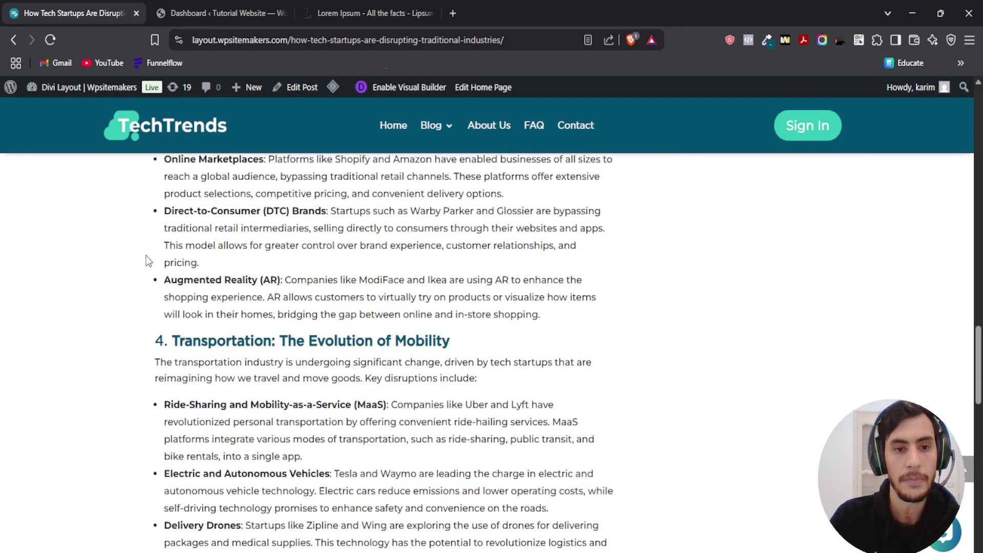
{"action": "scroll", "coordinate": [148, 304], "scroll_direction": "up", "scroll_amount": 20}
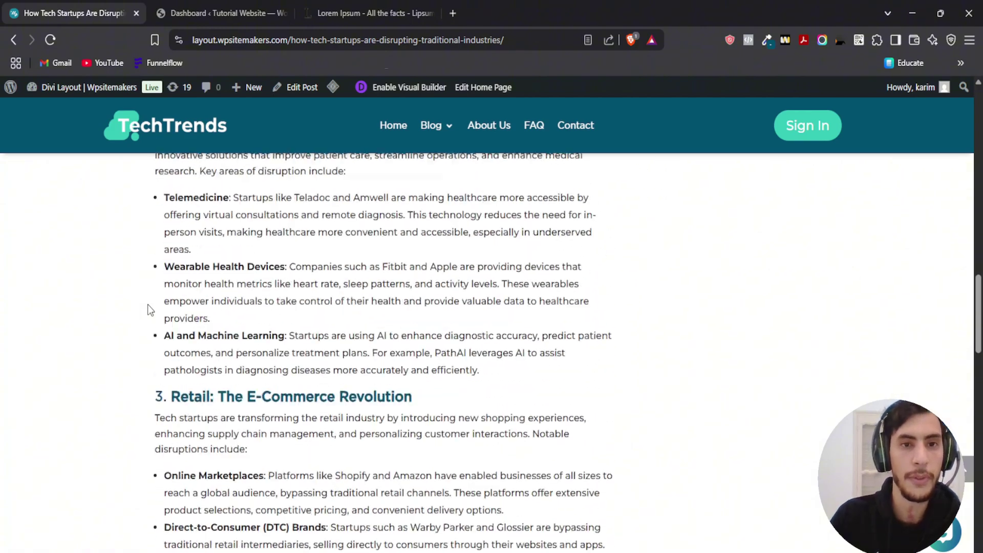
{"action": "scroll", "coordinate": [147, 307], "scroll_direction": "up", "scroll_amount": 5}
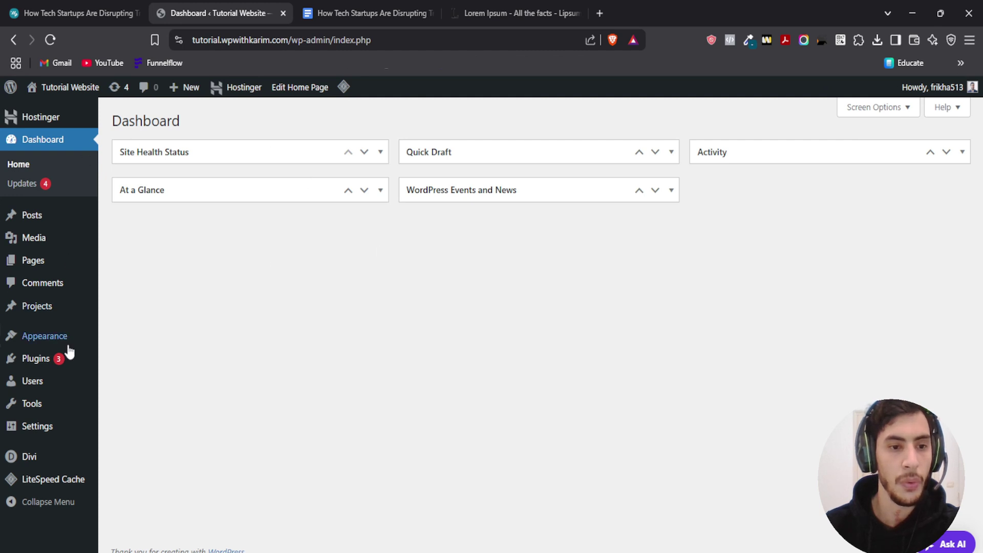
- Create a new Divi Theme Builder template assigned to All Posts and Blog
{"action": "mouse_move", "coordinate": [54, 463]}
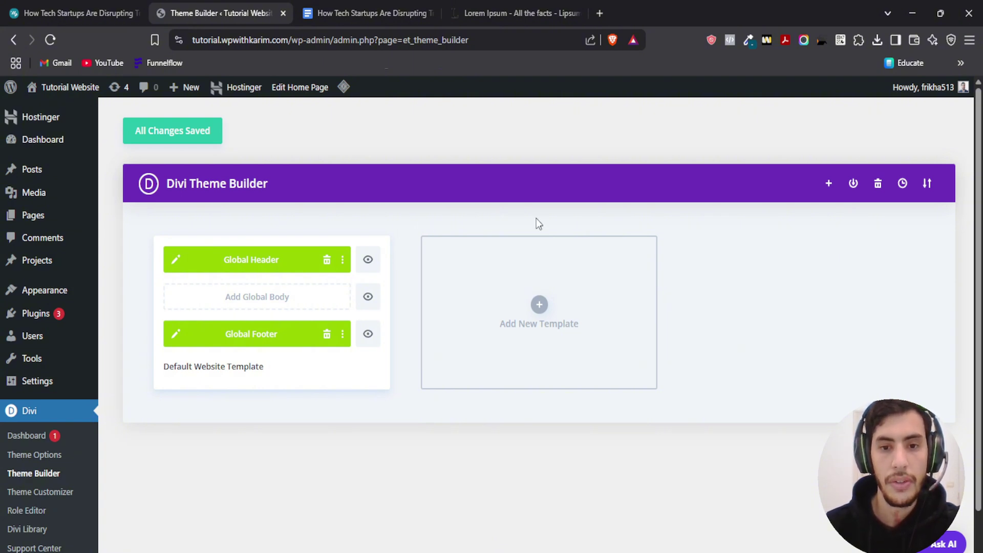
{"action": "left_click", "coordinate": [549, 304]}
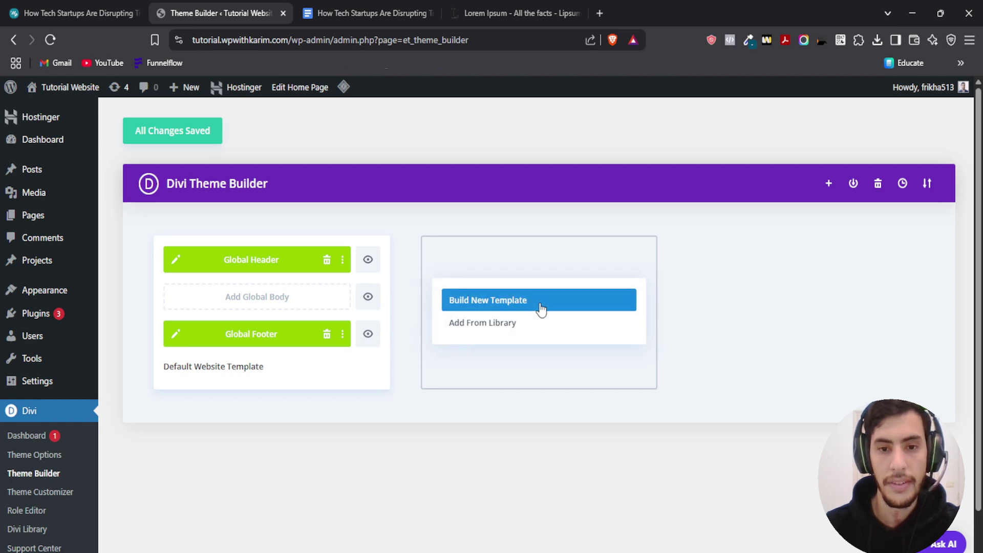
{"action": "left_click", "coordinate": [486, 303]}
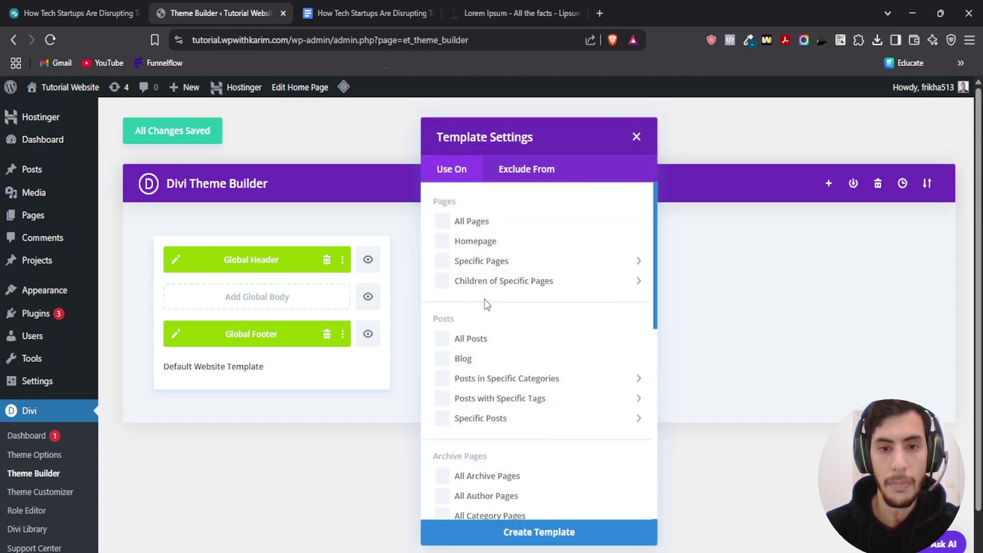
{"action": "left_click", "coordinate": [448, 342]}
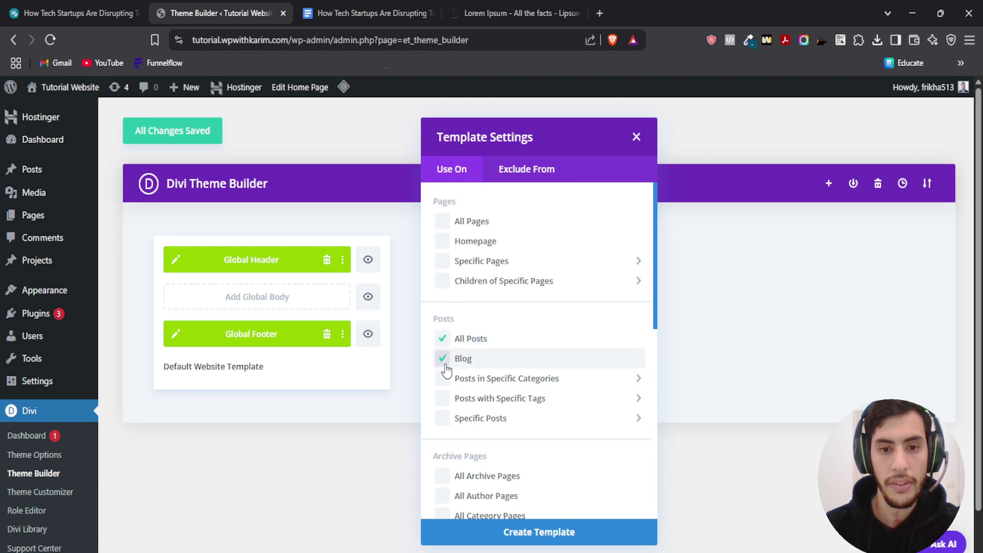
{"action": "left_click", "coordinate": [448, 362]}
{"action": "left_click", "coordinate": [509, 378]}
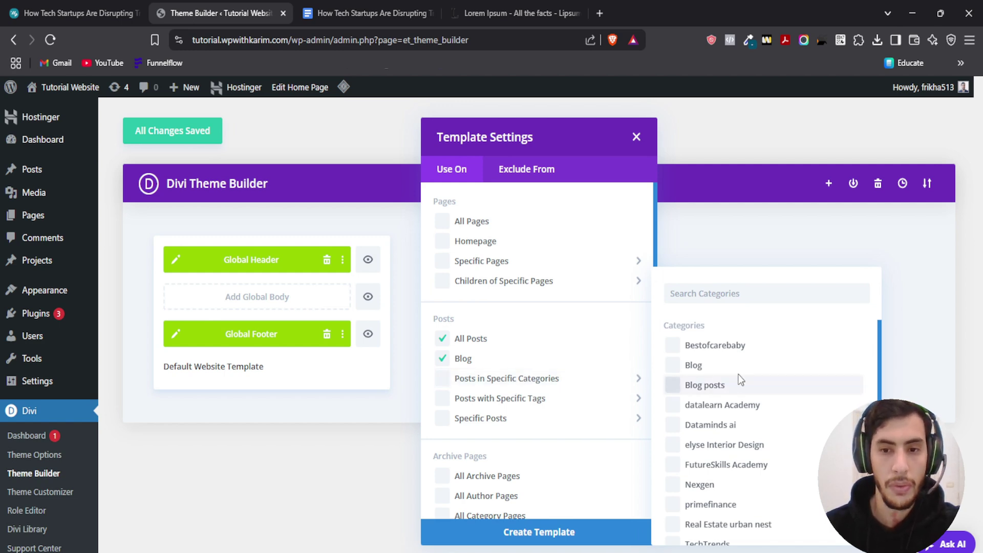
{"action": "left_click", "coordinate": [644, 398]}
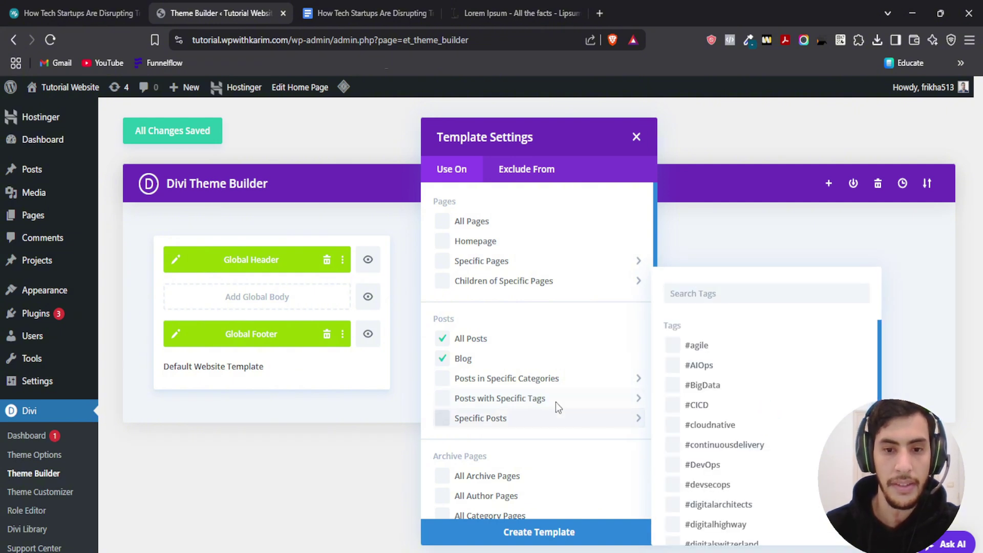
{"action": "left_click", "coordinate": [496, 422]}
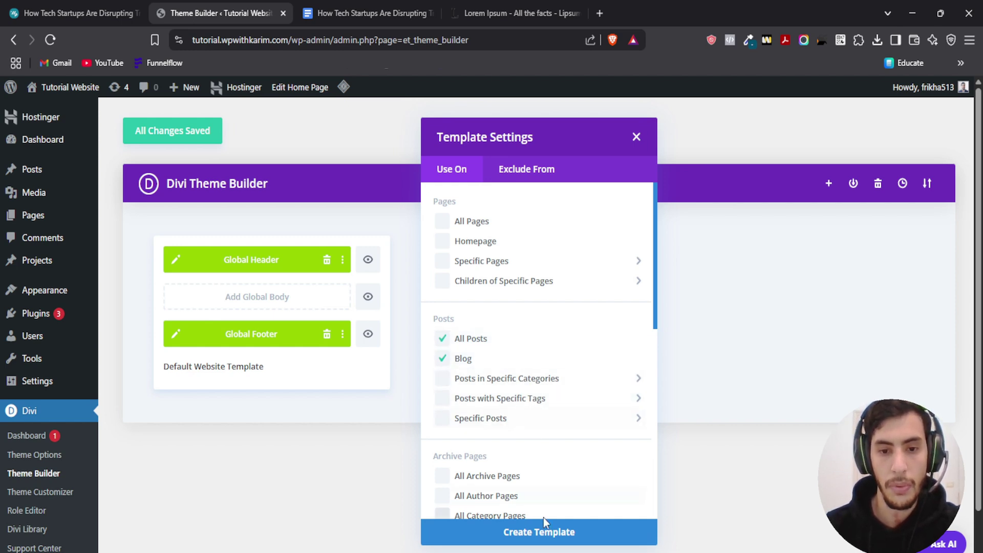
{"action": "left_click", "coordinate": [530, 534]}
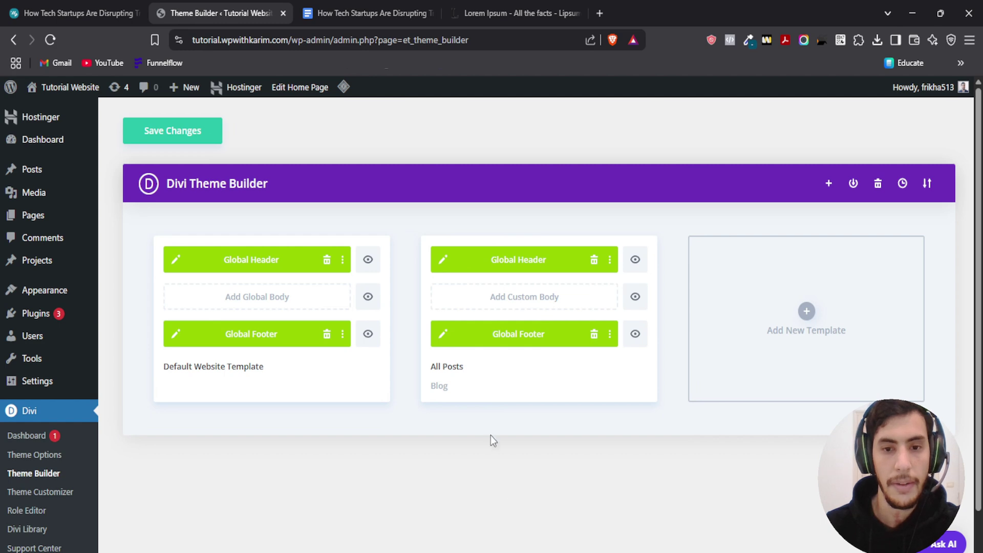
- Start building a custom body for the All Posts template and insert a single-column row
{"action": "left_click", "coordinate": [507, 307]}
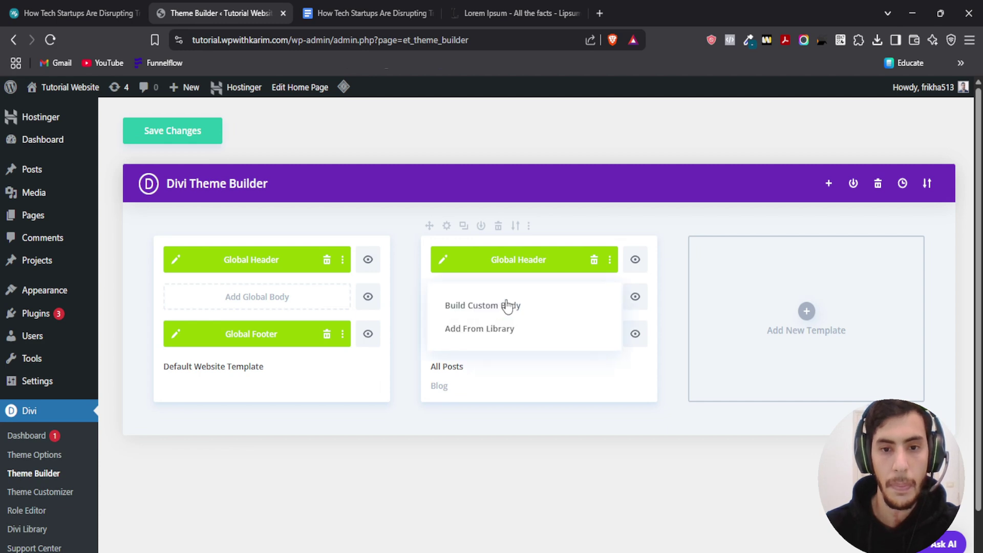
{"action": "left_click", "coordinate": [460, 307]}
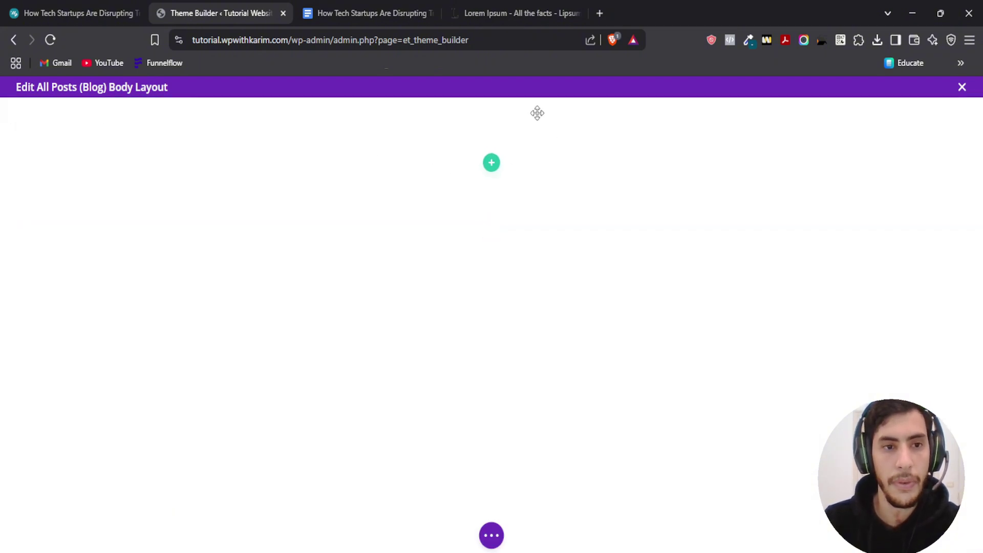
{"action": "left_click", "coordinate": [491, 163]}
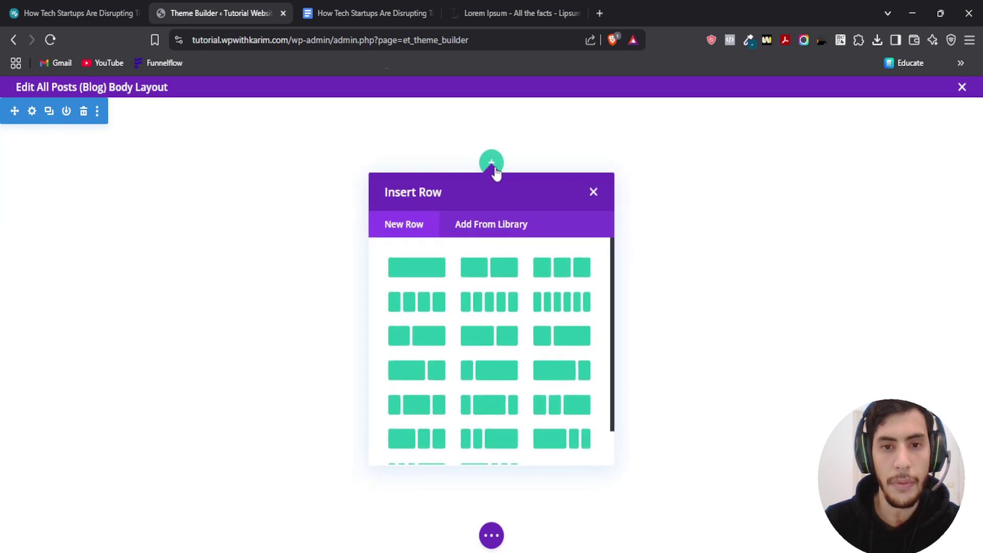
{"action": "left_click", "coordinate": [406, 269]}
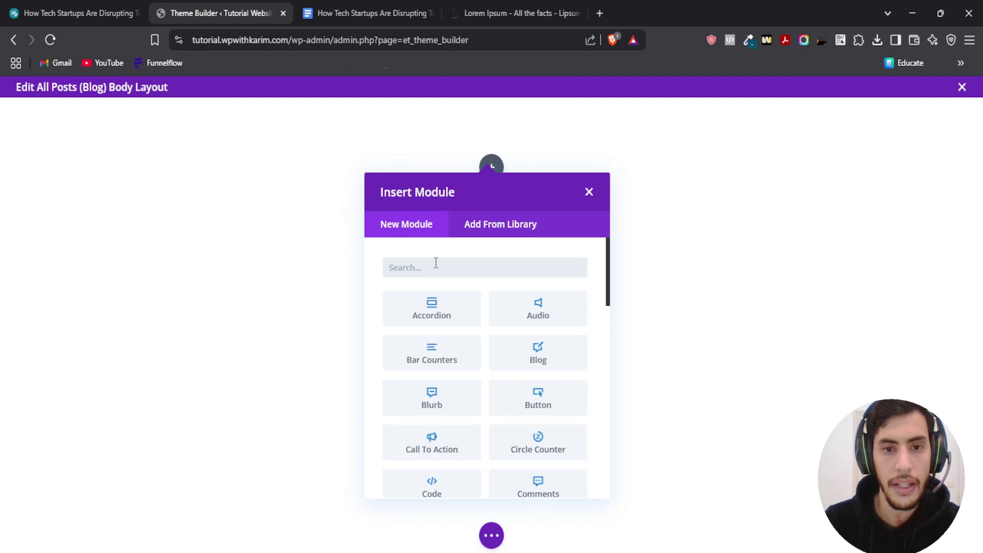
- Find the Post Title module with the search "post", insert it into the row and move its settings window aside
{"action": "type", "text": "post"}
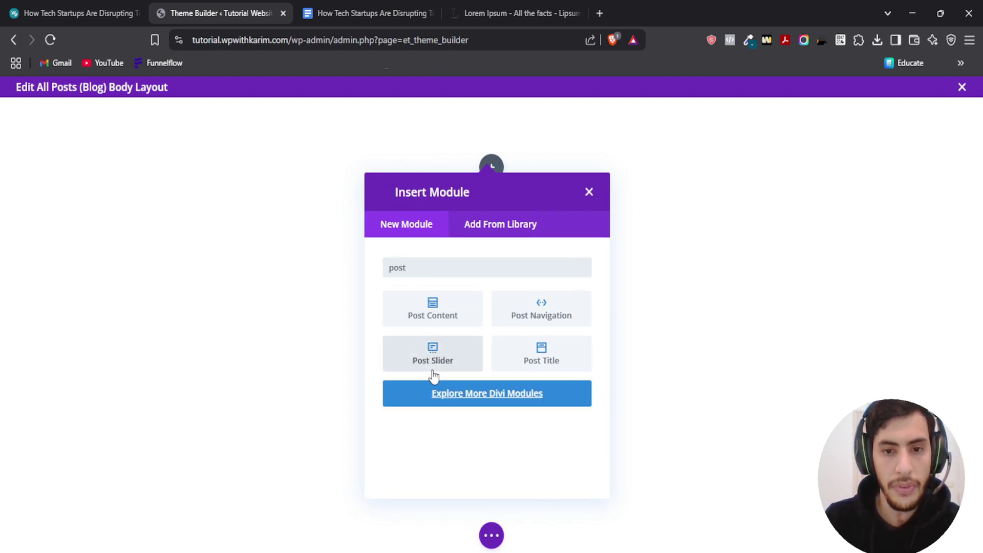
{"action": "left_click", "coordinate": [541, 360]}
{"action": "left_click_drag", "start_coordinate": [177, 121], "coordinate": [773, 164]}
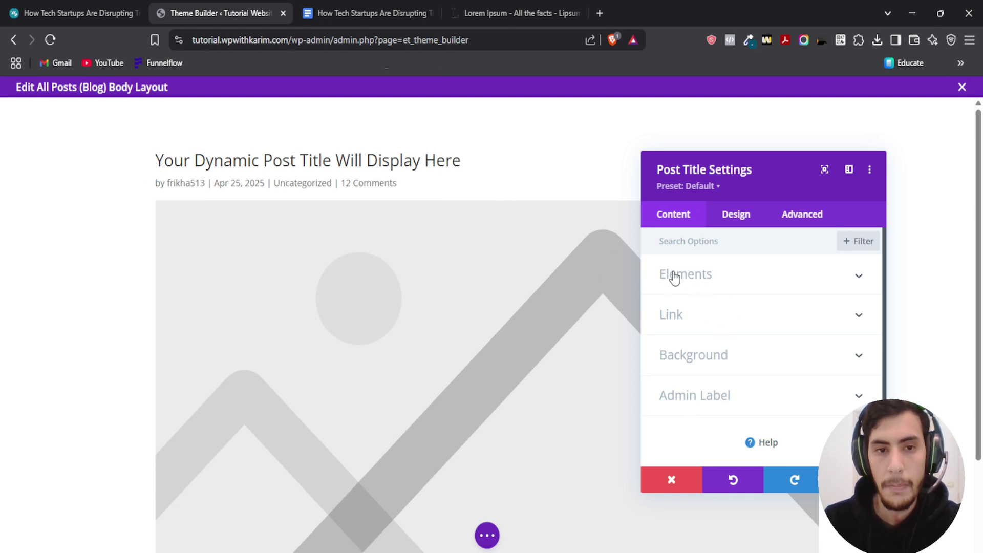
- Turn off Show Meta and Show Featured Image for the Post Title module and save its settings
{"action": "left_click", "coordinate": [763, 285]}
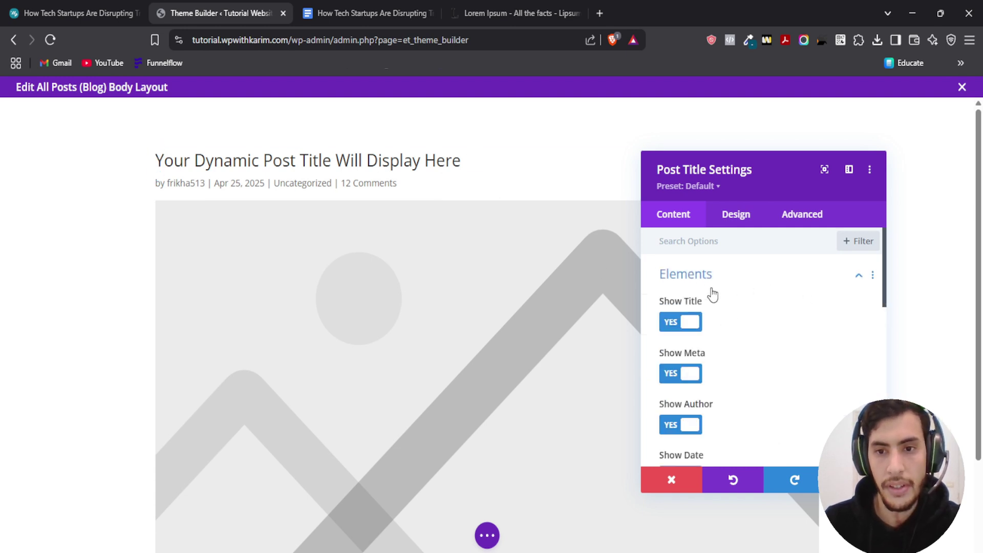
{"action": "scroll", "coordinate": [732, 317], "scroll_direction": "down", "scroll_amount": 1}
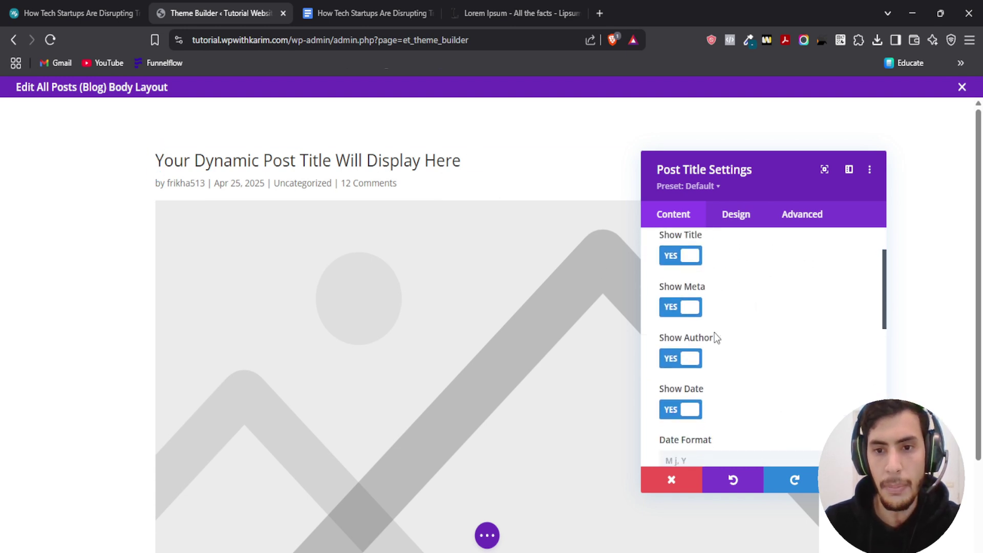
{"action": "left_click", "coordinate": [685, 307]}
{"action": "left_click", "coordinate": [684, 361]}
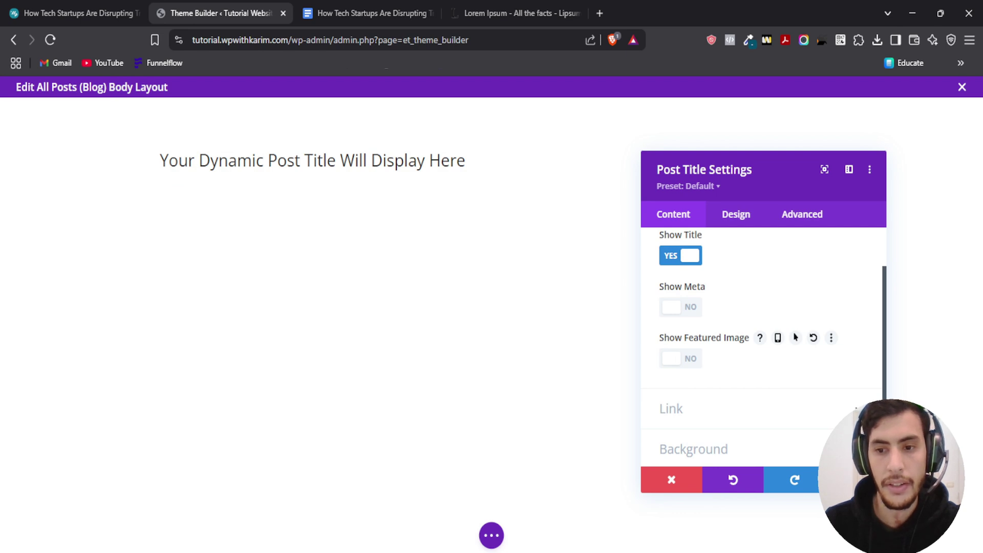
{"action": "left_click", "coordinate": [850, 480]}
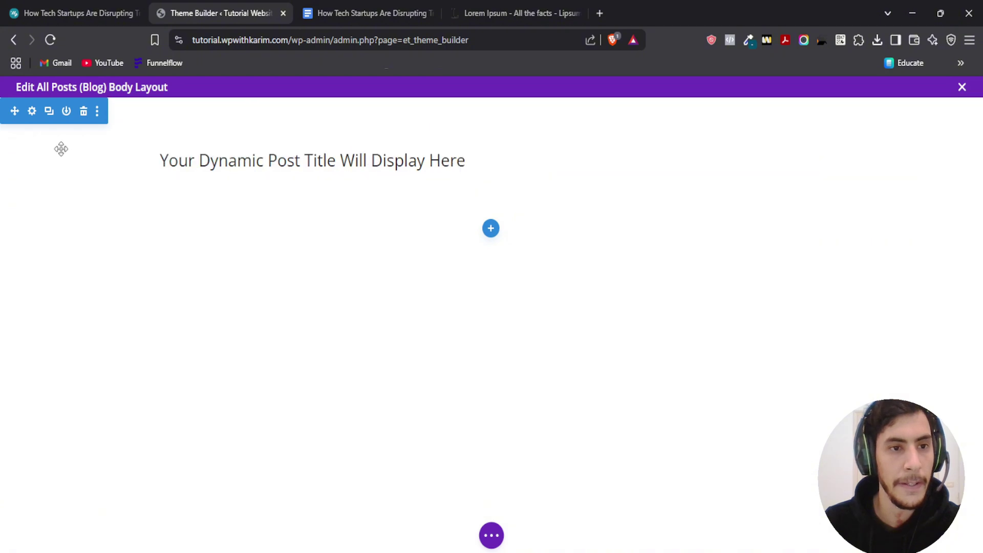
- Set the green glowing car picture from the media library as the section's background image and save the section
{"action": "left_click", "coordinate": [31, 110]}
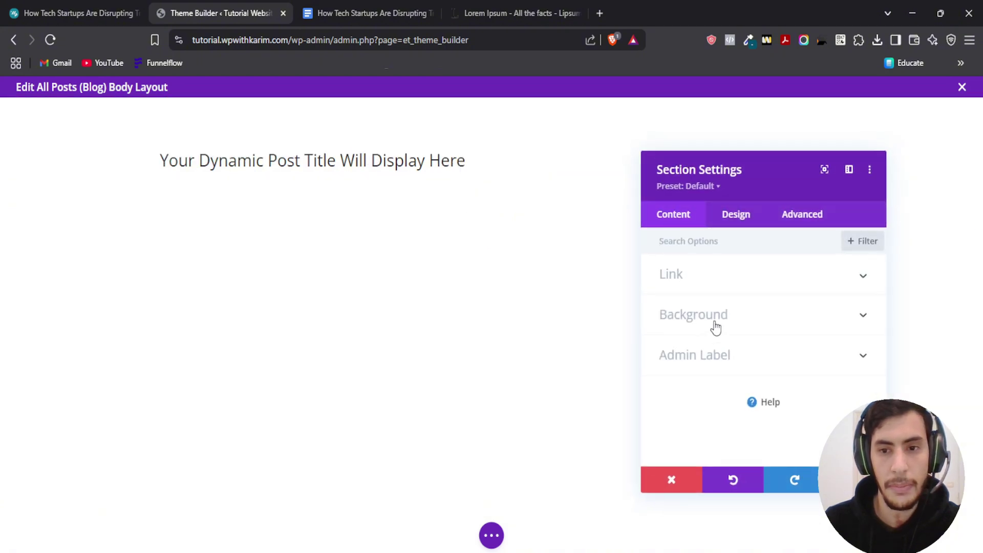
{"action": "left_click", "coordinate": [738, 313]}
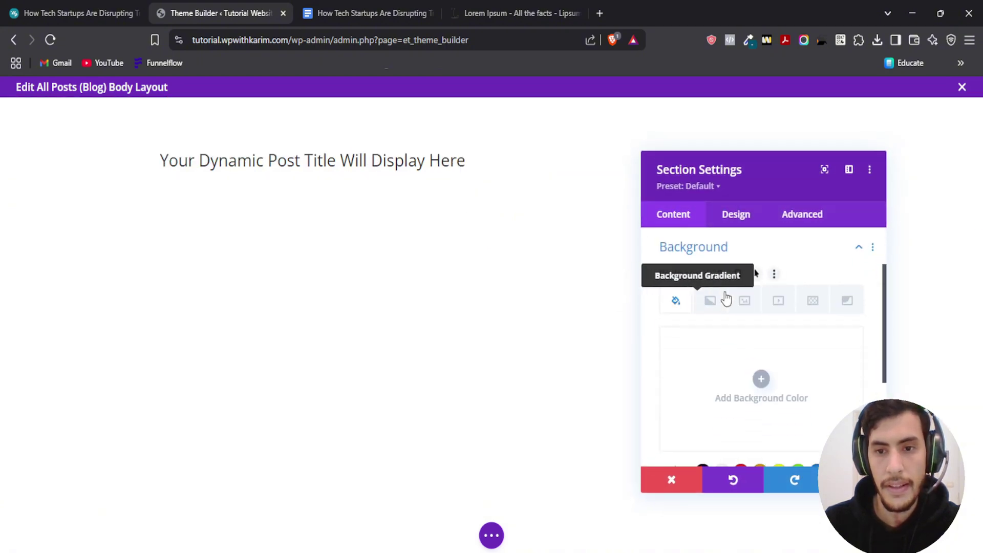
{"action": "left_click", "coordinate": [749, 307]}
{"action": "left_click", "coordinate": [761, 379]}
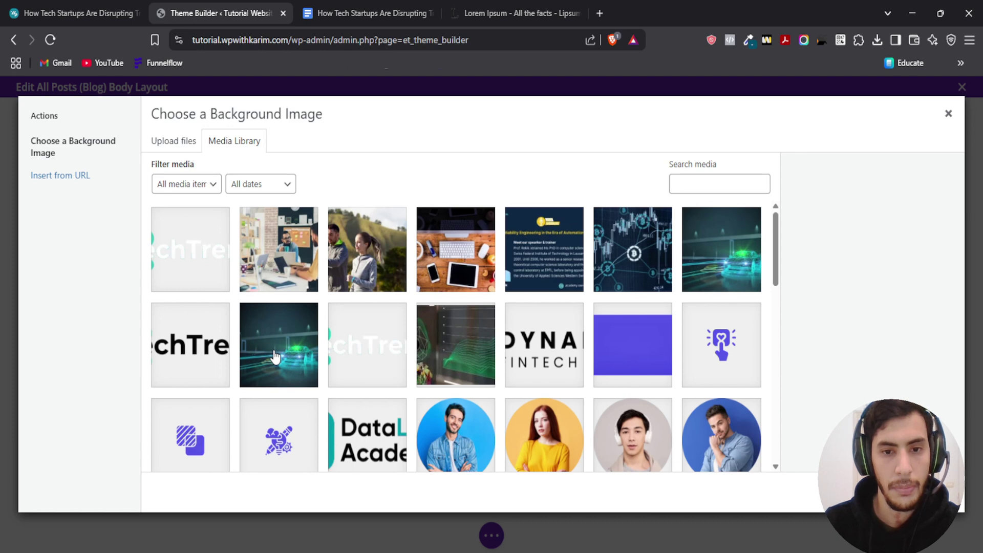
{"action": "left_click", "coordinate": [275, 357]}
{"action": "left_click", "coordinate": [911, 492]}
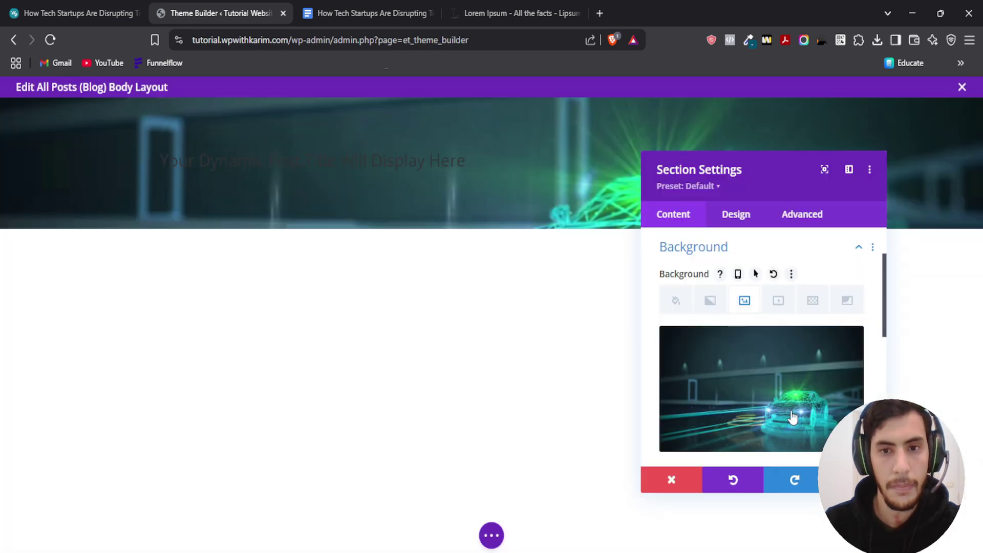
{"action": "left_click", "coordinate": [855, 480]}
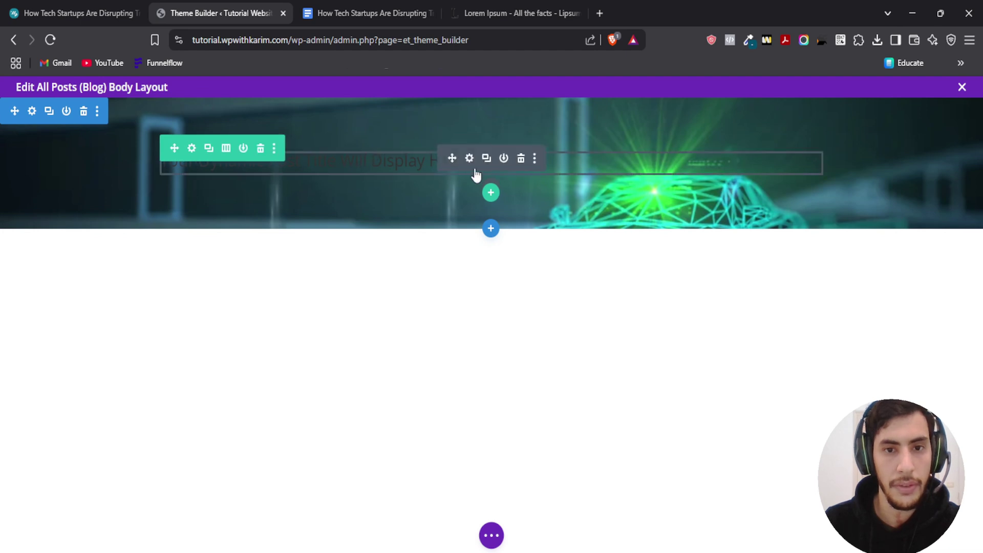
- Set the Post Title module's title font to Inter with the Semi Bold weight
{"action": "left_click", "coordinate": [468, 160]}
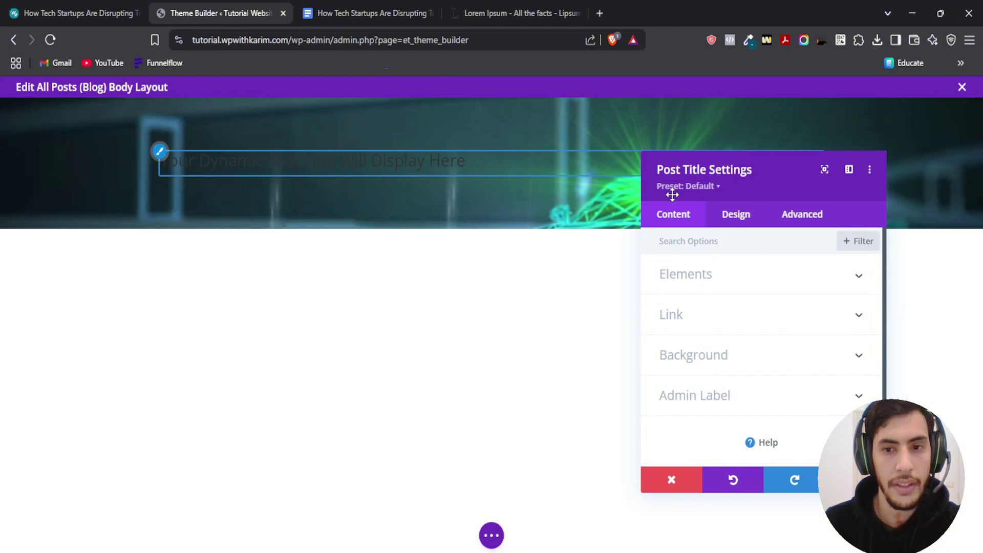
{"action": "key", "text": "Escape"}
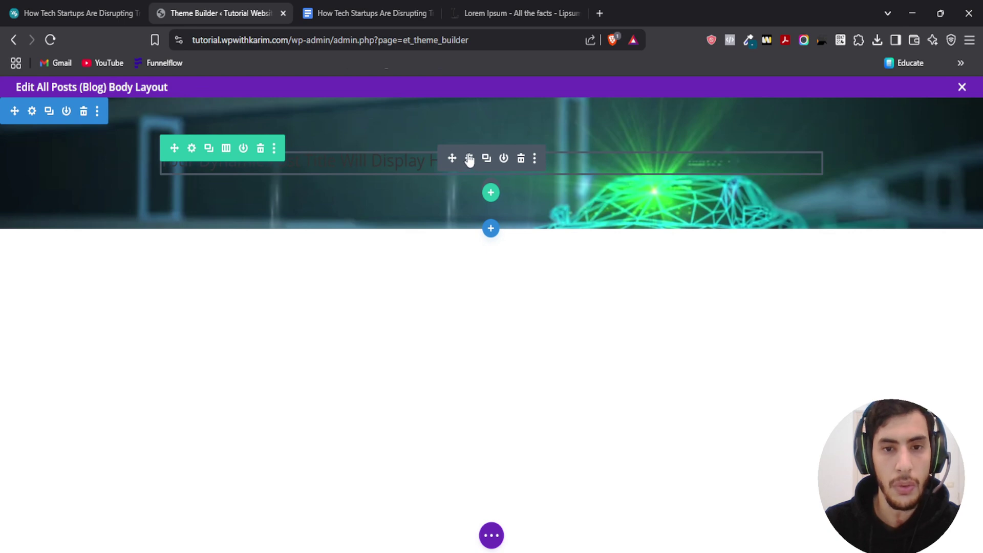
{"action": "left_click", "coordinate": [470, 159]}
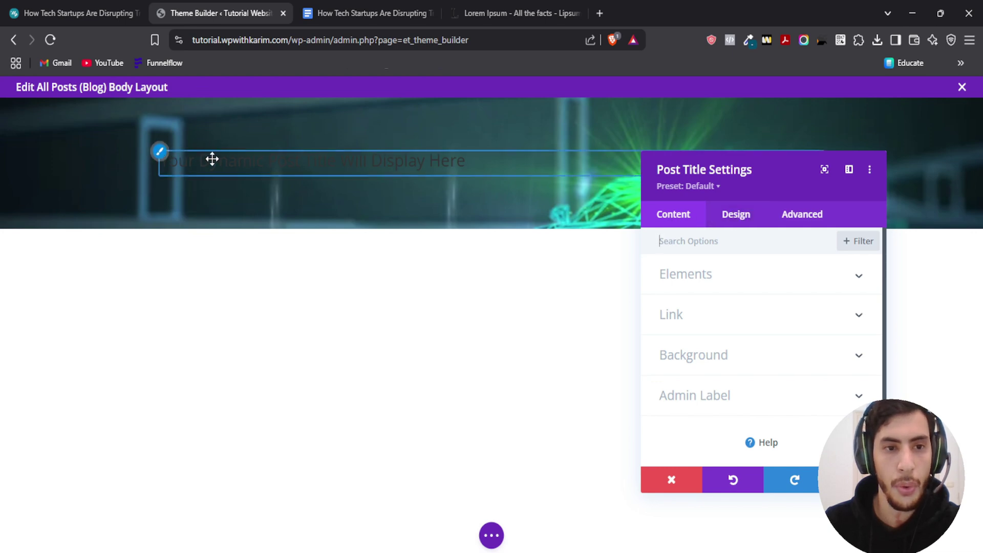
{"action": "left_click", "coordinate": [160, 152]}
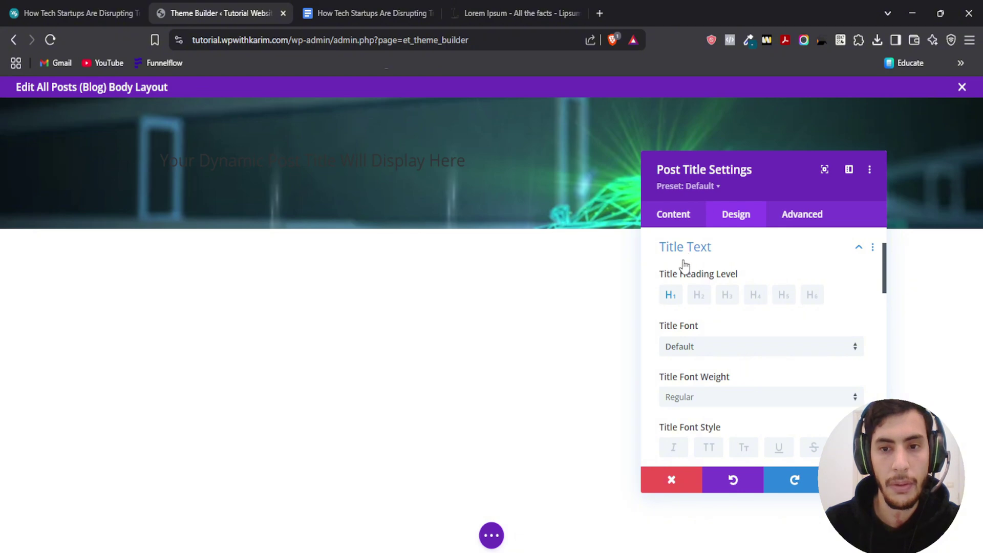
{"action": "scroll", "coordinate": [669, 310], "scroll_direction": "down", "scroll_amount": 2}
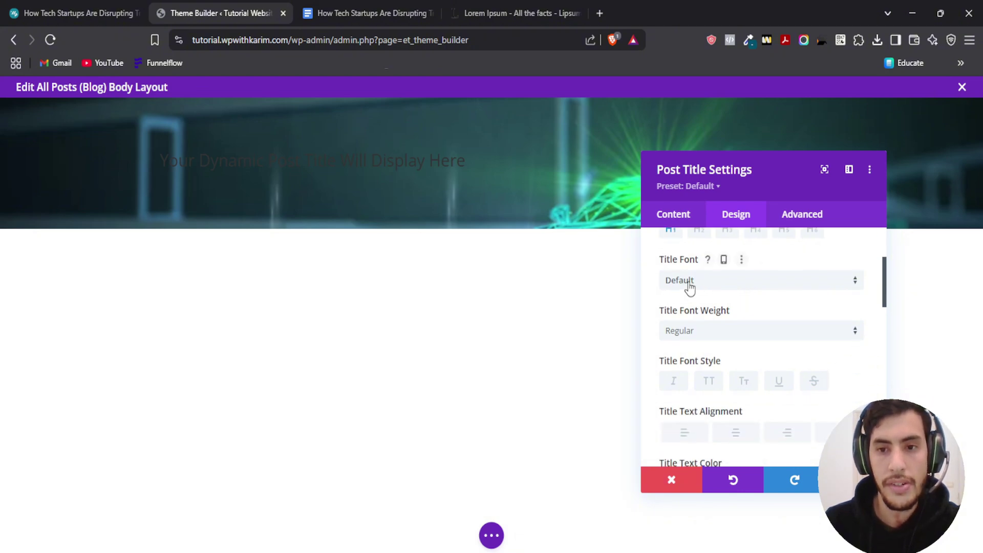
{"action": "left_click", "coordinate": [698, 283]}
{"action": "left_click", "coordinate": [697, 207]}
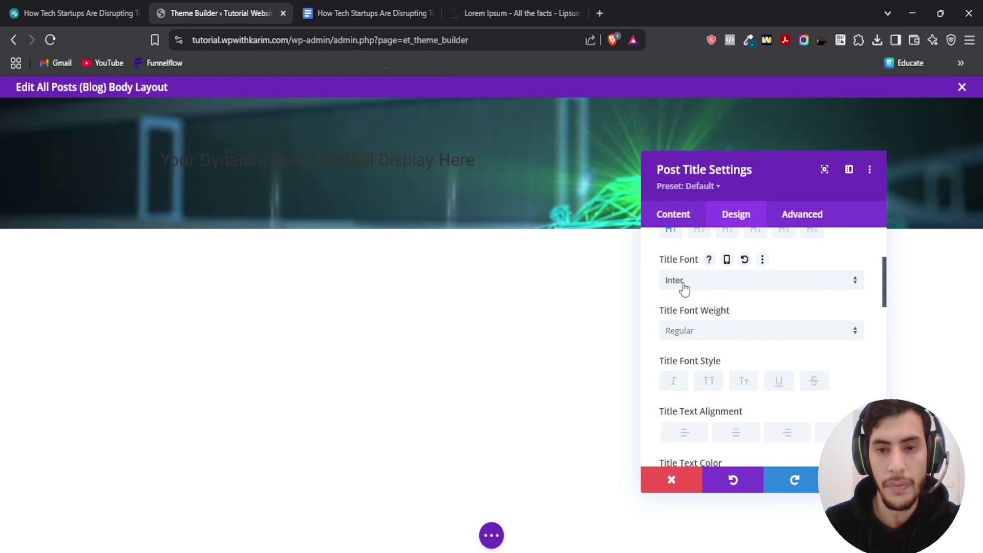
{"action": "scroll", "coordinate": [715, 277], "scroll_direction": "down", "scroll_amount": 2}
{"action": "left_click", "coordinate": [715, 272]}
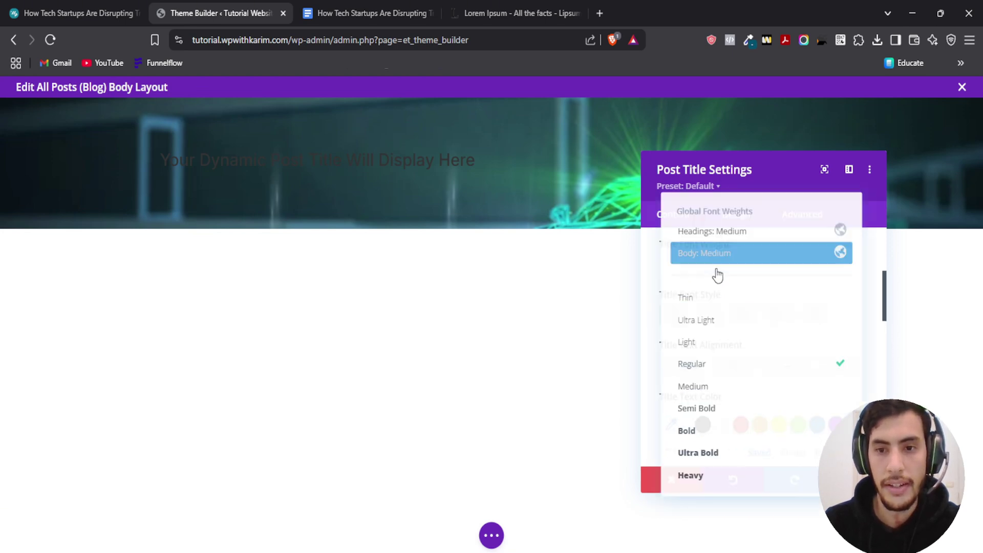
{"action": "left_click", "coordinate": [713, 410]}
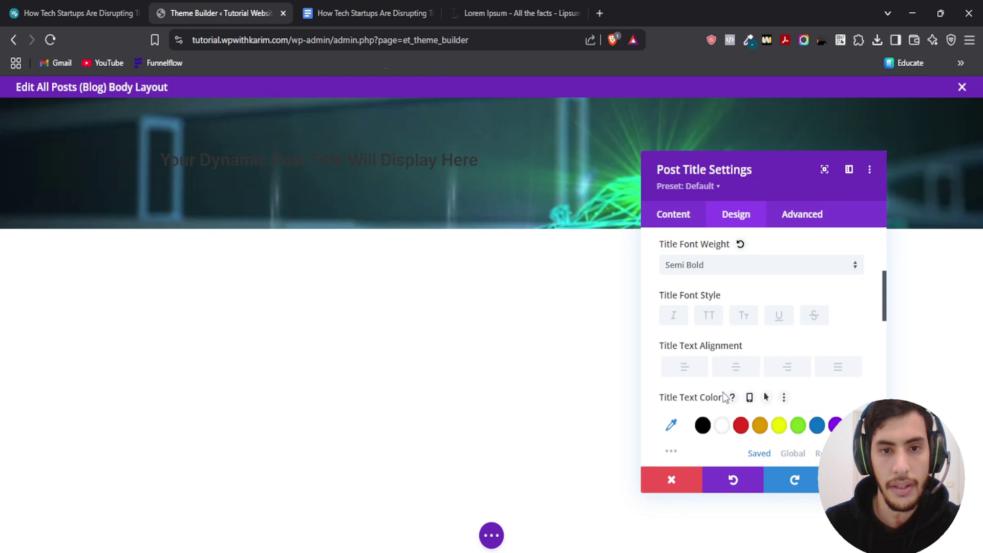
- Make the title text white, set its size to 32px and save the Post Title module
{"action": "scroll", "coordinate": [691, 307], "scroll_direction": "down", "scroll_amount": 1}
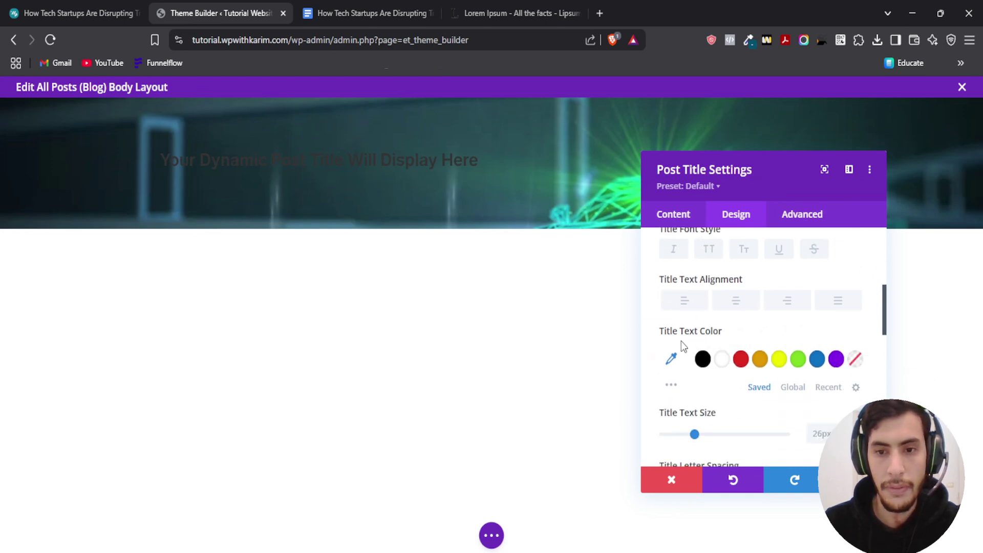
{"action": "left_click", "coordinate": [722, 364]}
{"action": "scroll", "coordinate": [712, 326], "scroll_direction": "down", "scroll_amount": 2}
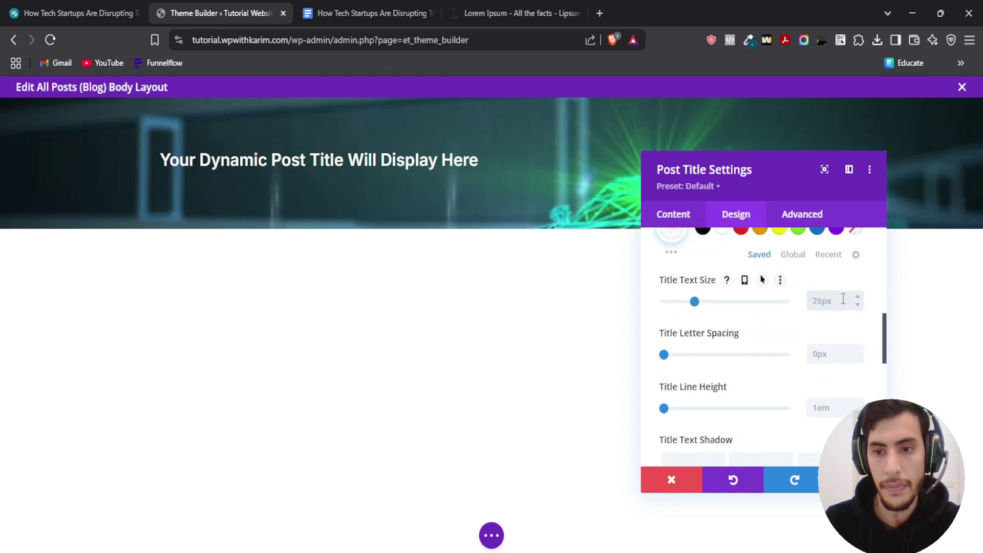
{"action": "left_click", "coordinate": [842, 299]}
{"action": "key", "text": "Up"}
{"action": "key", "text": "Up"}
{"action": "key", "text": "Up"}
{"action": "key", "text": "Up"}
{"action": "key", "text": "Up"}
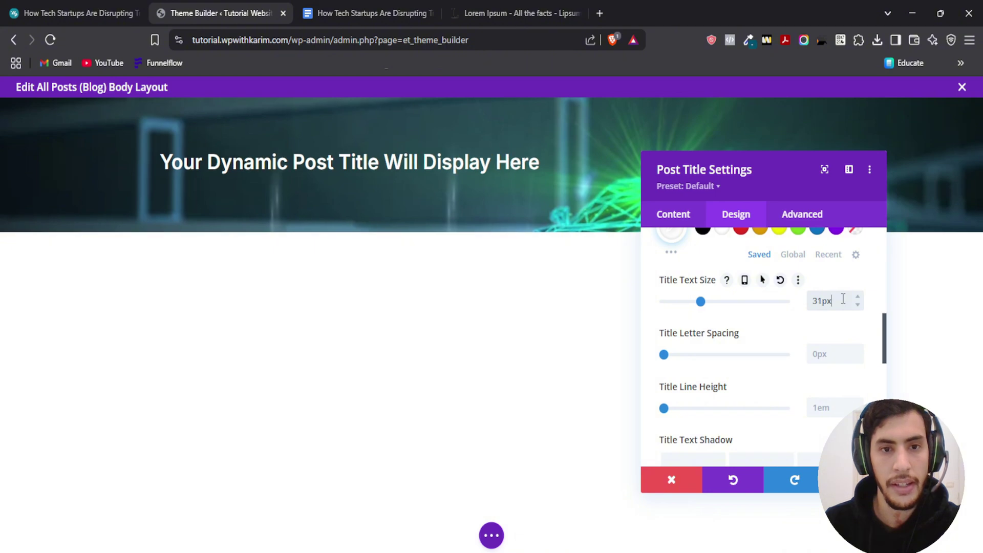
{"action": "key", "text": "Up"}
{"action": "key", "text": "Up"}
{"action": "key", "text": "Up"}
{"action": "key", "text": "Up"}
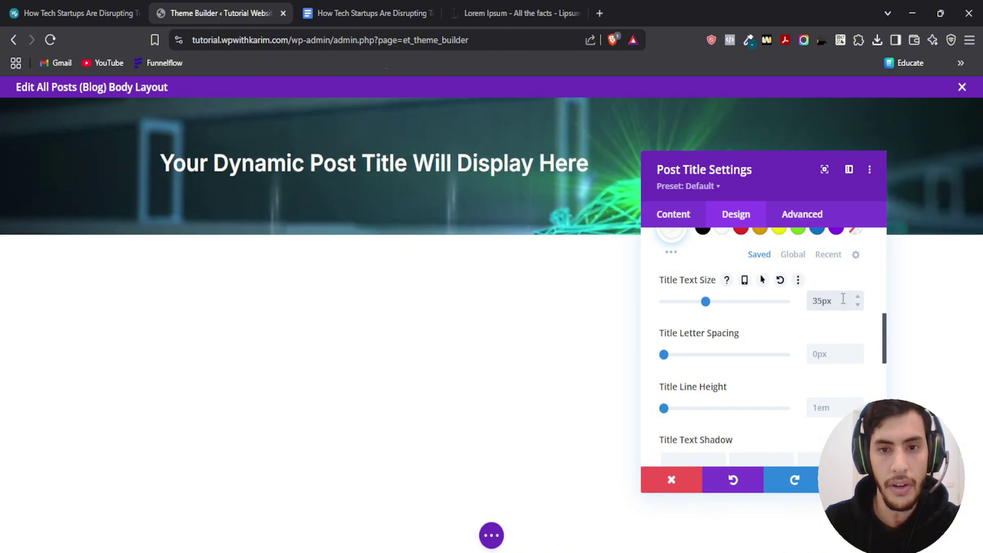
{"action": "key", "text": "Down"}
{"action": "key", "text": "Down"}
{"action": "key", "text": "Down"}
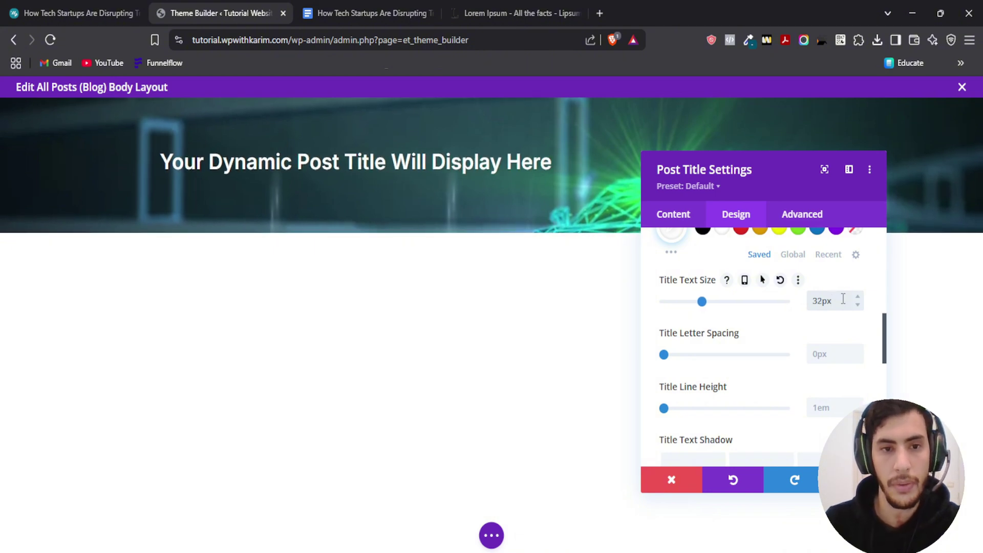
{"action": "left_click", "coordinate": [856, 479]}
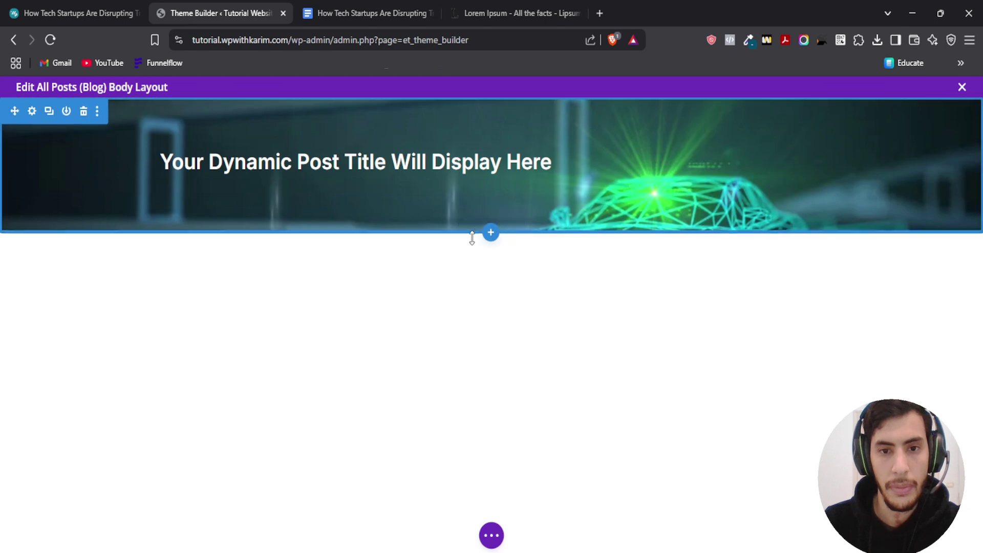
- Insert a regular section below the title banner with a two-column row split two-thirds and one-third
{"action": "left_click", "coordinate": [491, 234]}
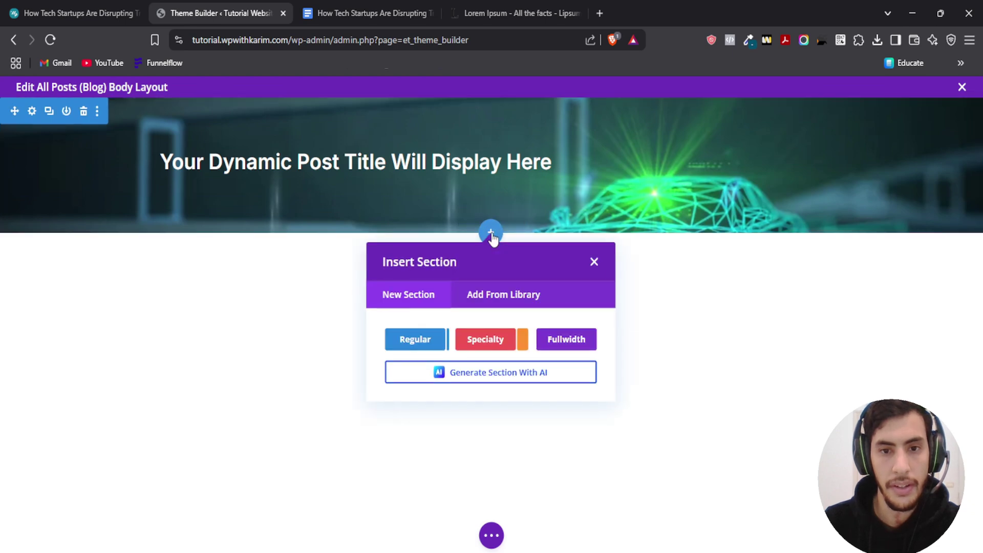
{"action": "left_click", "coordinate": [415, 339]}
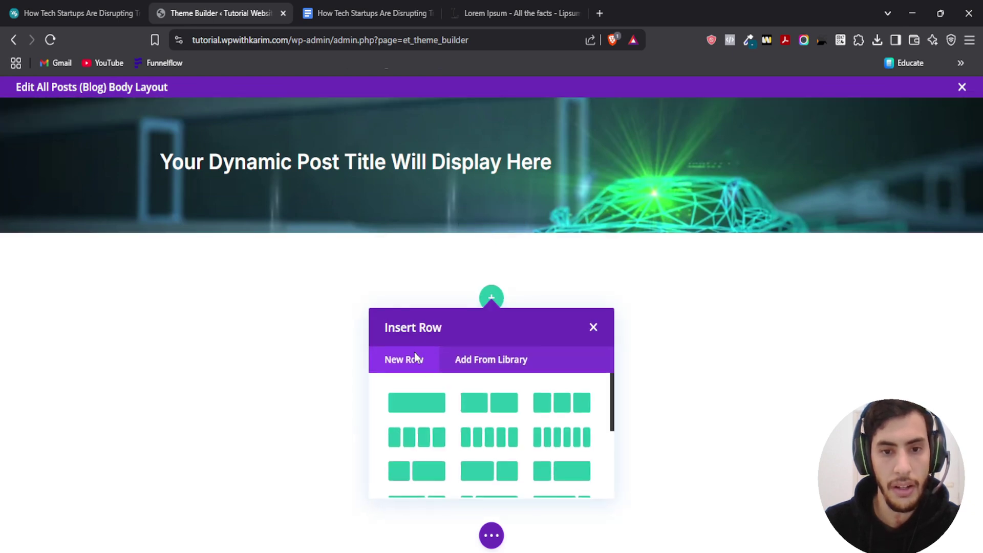
{"action": "scroll", "coordinate": [481, 425], "scroll_direction": "down", "scroll_amount": 2}
{"action": "scroll", "coordinate": [440, 423], "scroll_direction": "up", "scroll_amount": 2}
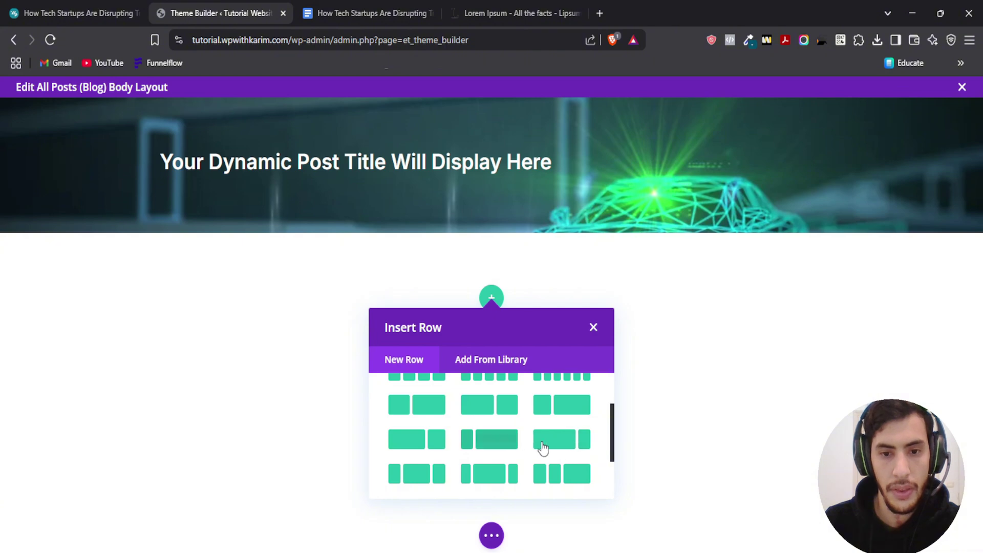
{"action": "left_click", "coordinate": [430, 442]}
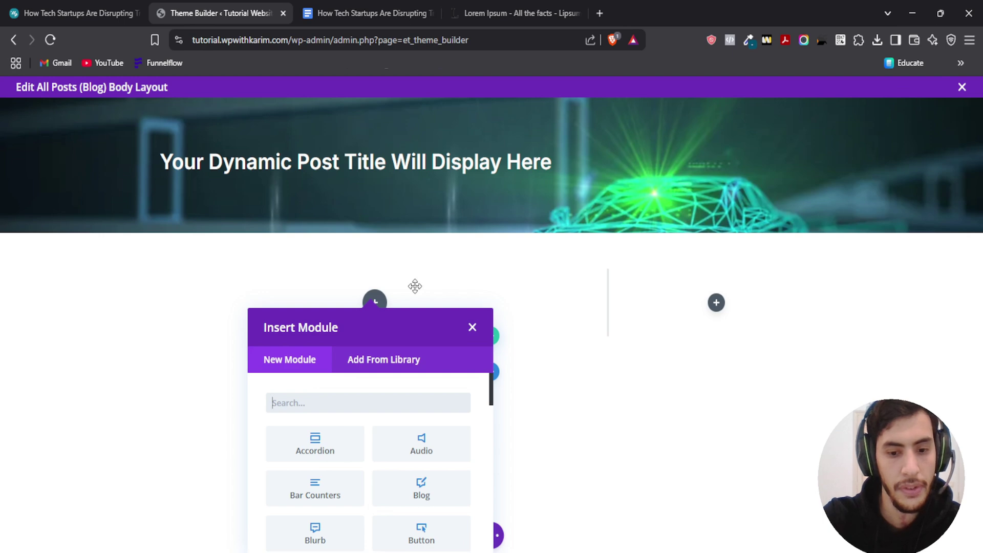
- Insert a Post Title module in the wider column, turn off Show Title and Show Comments Count, and save it
{"action": "type", "text": "post"}
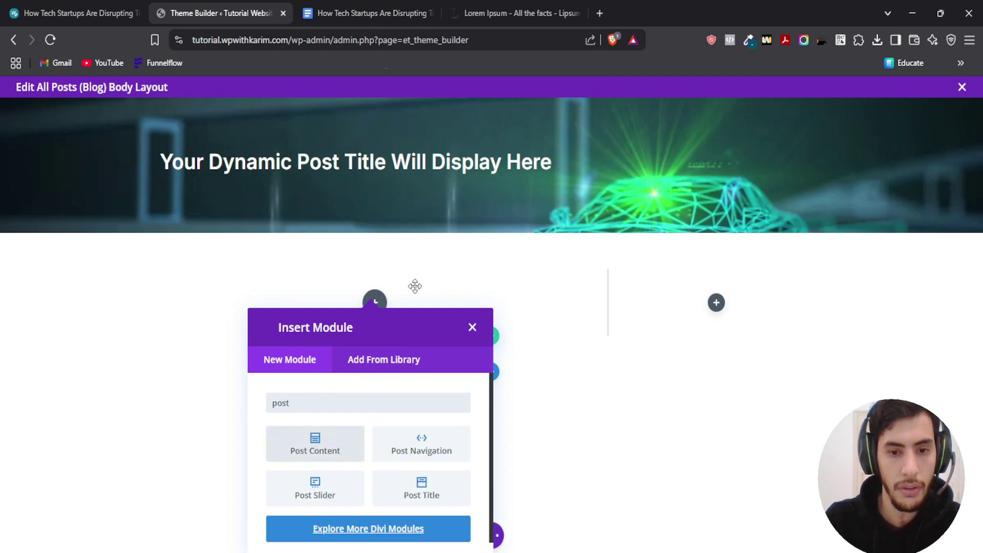
{"action": "left_click", "coordinate": [418, 490]}
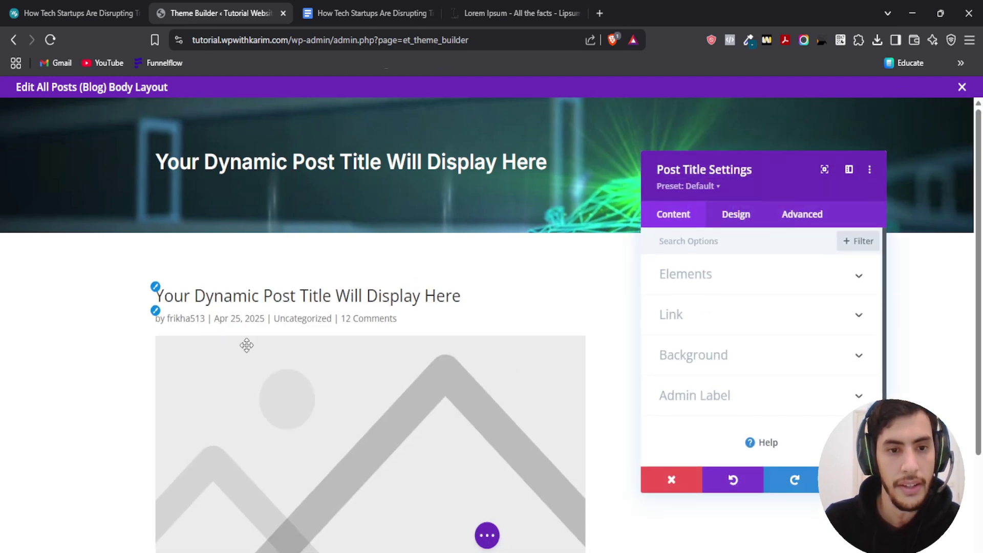
{"action": "left_click", "coordinate": [700, 283]}
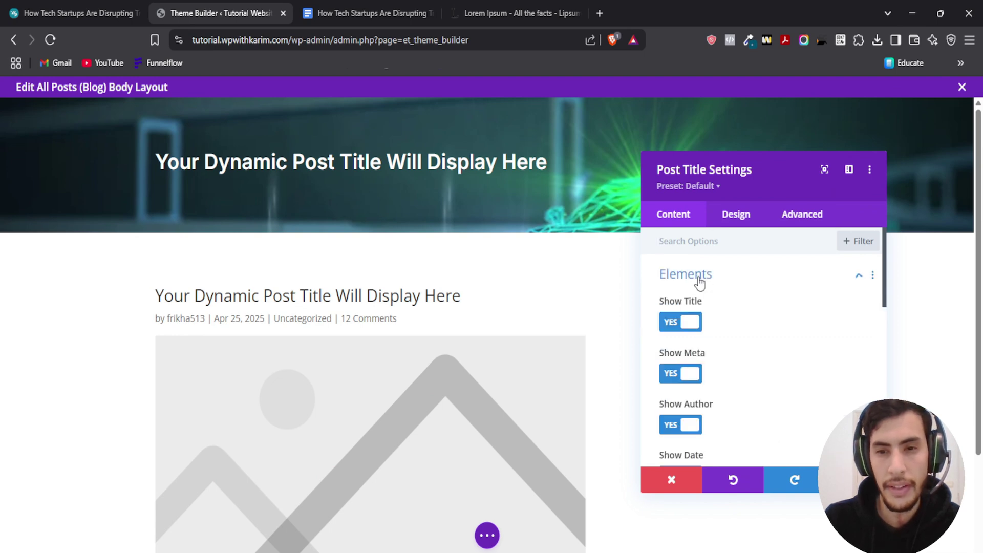
{"action": "left_click", "coordinate": [687, 322]}
{"action": "scroll", "coordinate": [779, 333], "scroll_direction": "down", "scroll_amount": 1}
{"action": "scroll", "coordinate": [763, 351], "scroll_direction": "down", "scroll_amount": 1}
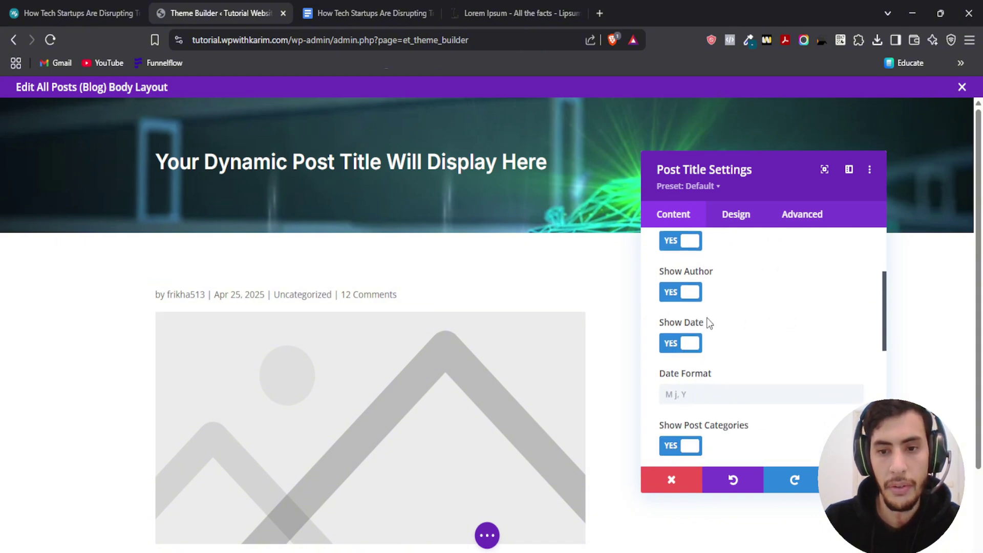
{"action": "scroll", "coordinate": [701, 338], "scroll_direction": "down", "scroll_amount": 1}
{"action": "scroll", "coordinate": [713, 383], "scroll_direction": "down", "scroll_amount": 1}
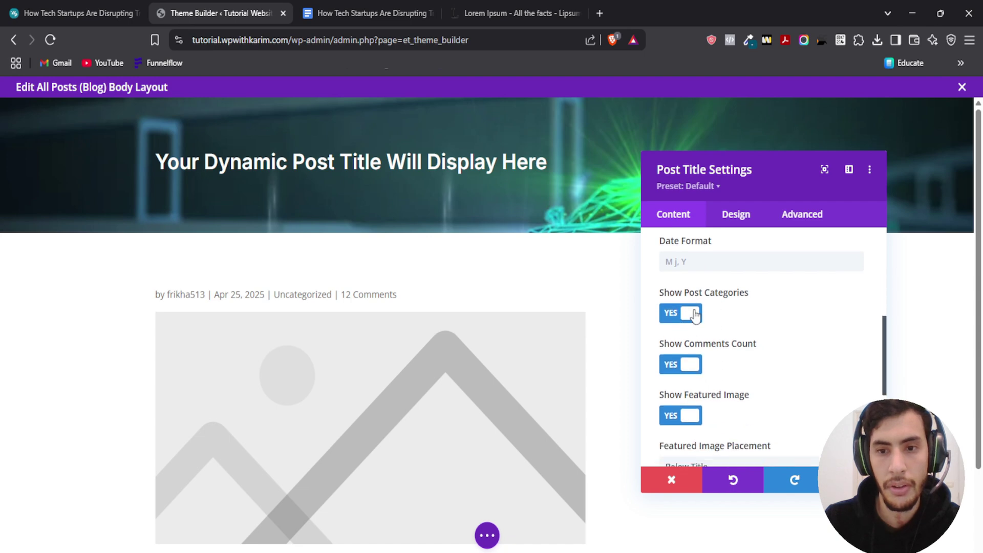
{"action": "left_click", "coordinate": [686, 371]}
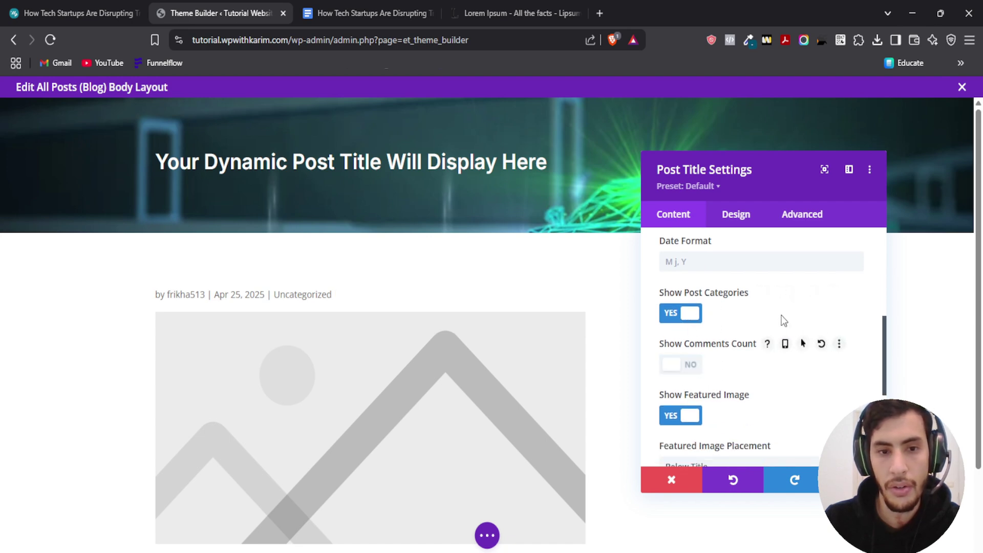
{"action": "scroll", "coordinate": [751, 319], "scroll_direction": "down", "scroll_amount": 2}
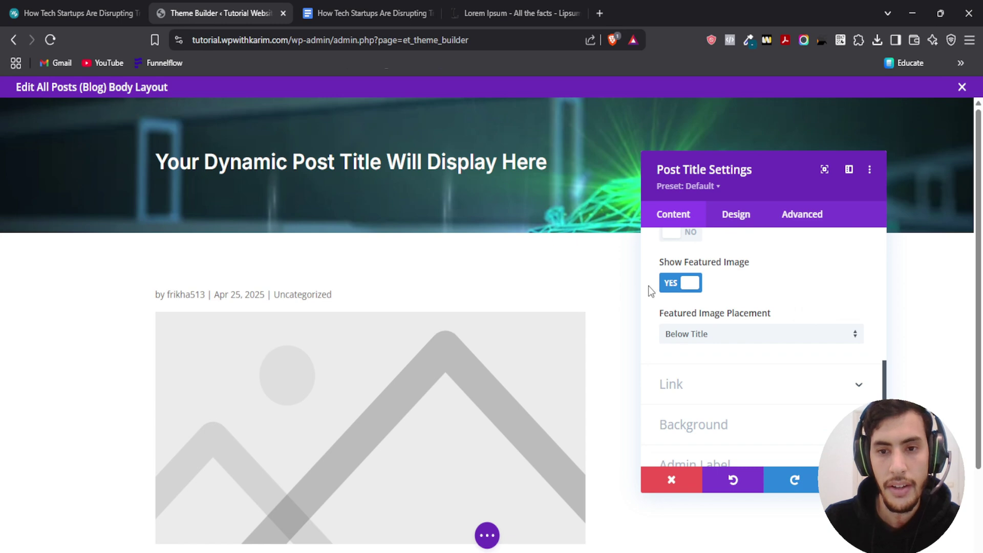
{"action": "scroll", "coordinate": [720, 329], "scroll_direction": "down", "scroll_amount": 1}
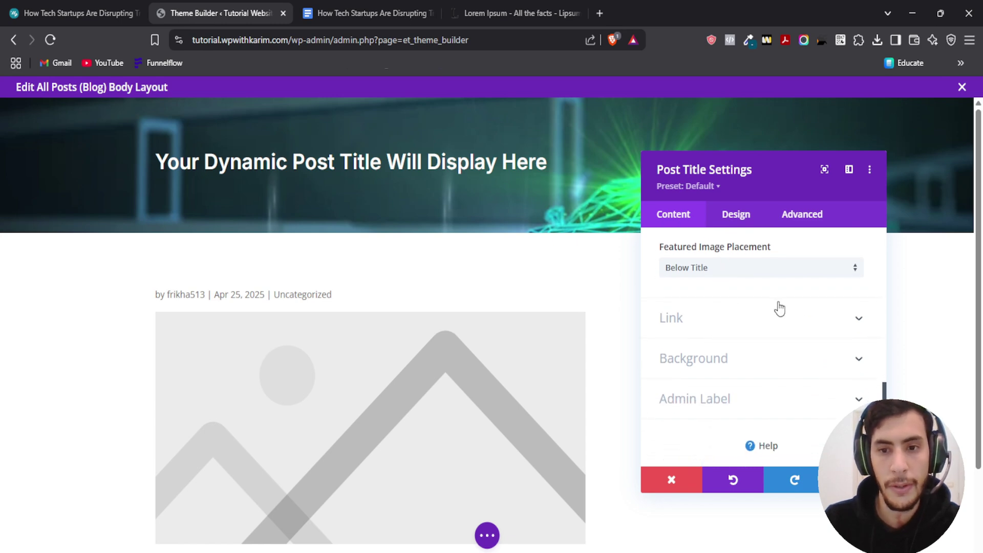
{"action": "scroll", "coordinate": [779, 308], "scroll_direction": "down", "scroll_amount": 1}
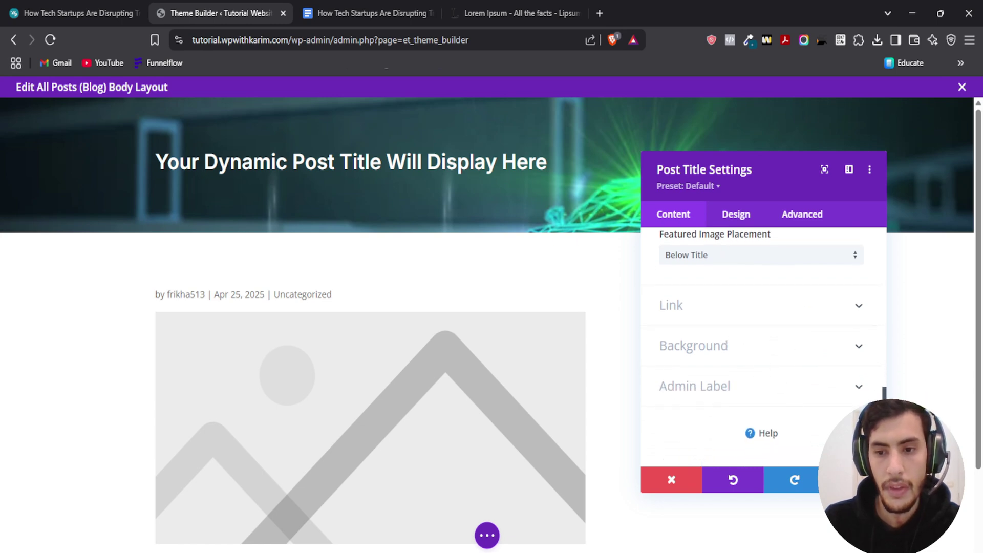
{"action": "left_click", "coordinate": [855, 480]}
- Find the Post Content module with the search "post" and insert it below the featured image placeholder in the wider column
{"action": "scroll", "coordinate": [449, 305], "scroll_direction": "down", "scroll_amount": 2}
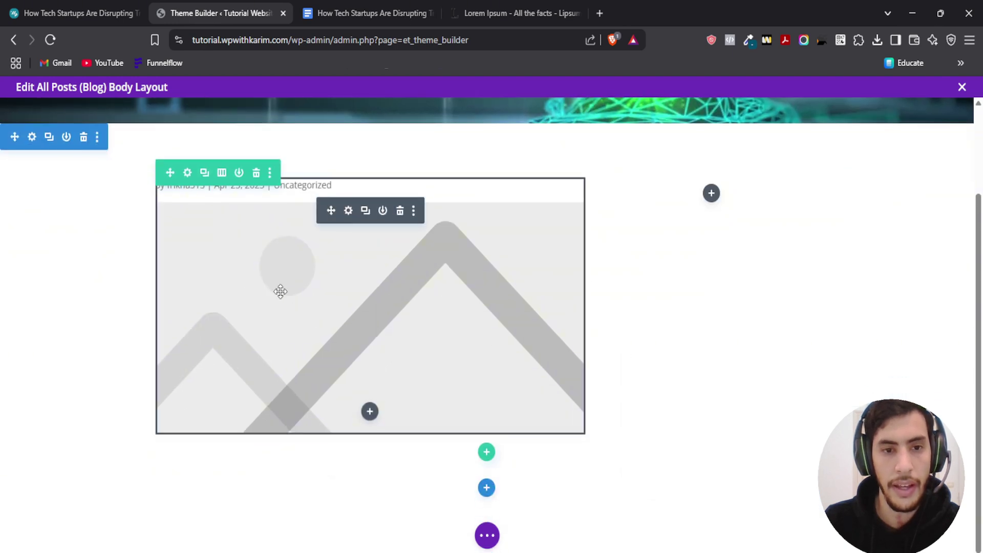
{"action": "left_click", "coordinate": [370, 411]}
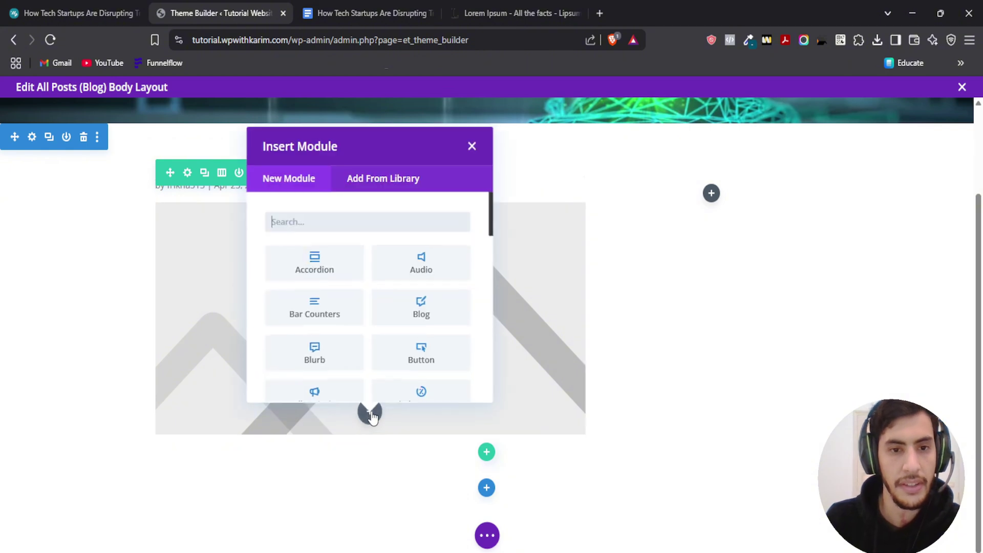
{"action": "type", "text": "post"}
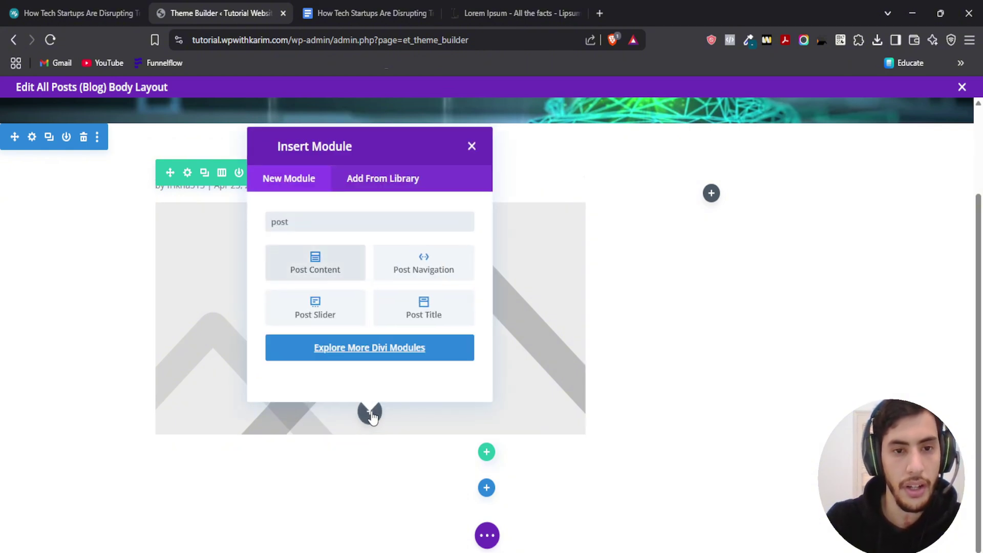
{"action": "left_click", "coordinate": [312, 261]}
- Open the new Post Content module's settings at the Heading 1 text design options
{"action": "scroll", "coordinate": [384, 308], "scroll_direction": "down", "scroll_amount": 3}
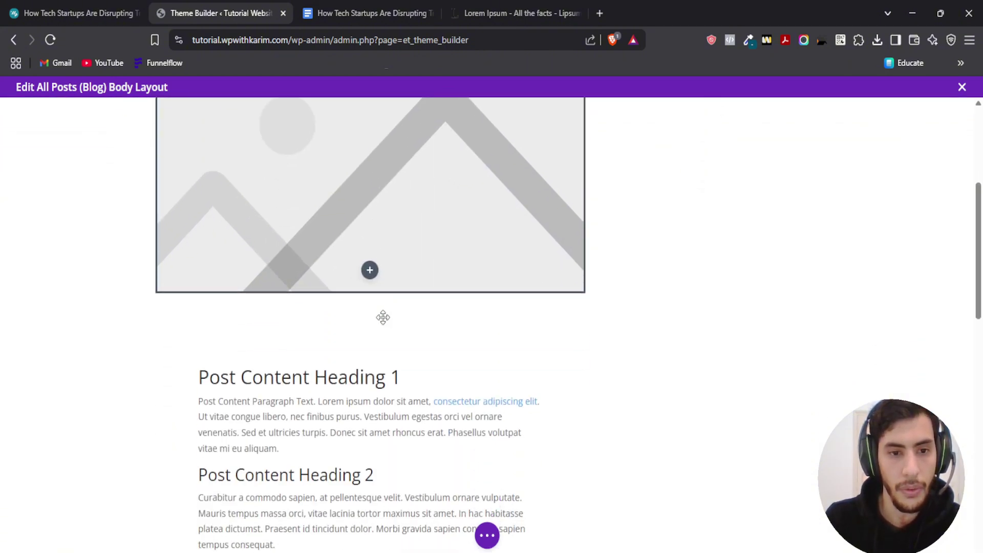
{"action": "scroll", "coordinate": [383, 317], "scroll_direction": "down", "scroll_amount": 3}
{"action": "scroll", "coordinate": [327, 307], "scroll_direction": "down", "scroll_amount": 5}
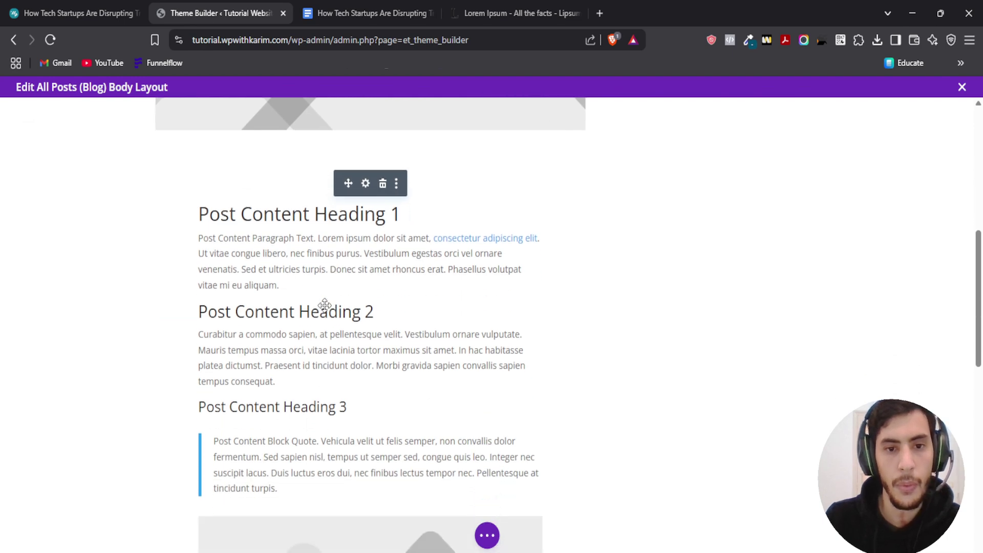
{"action": "scroll", "coordinate": [334, 315], "scroll_direction": "up", "scroll_amount": 5}
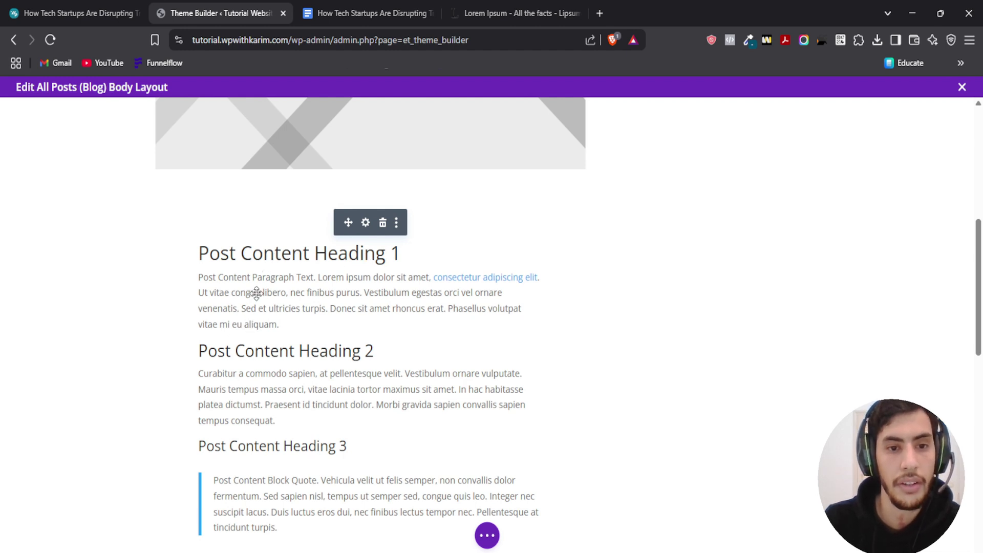
{"action": "left_click", "coordinate": [365, 224]}
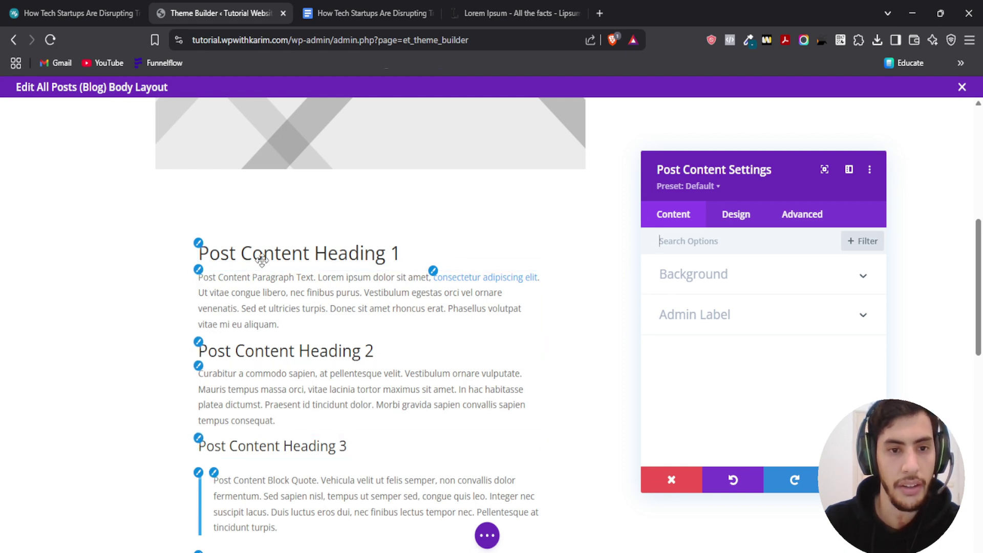
{"action": "left_click", "coordinate": [199, 243]}
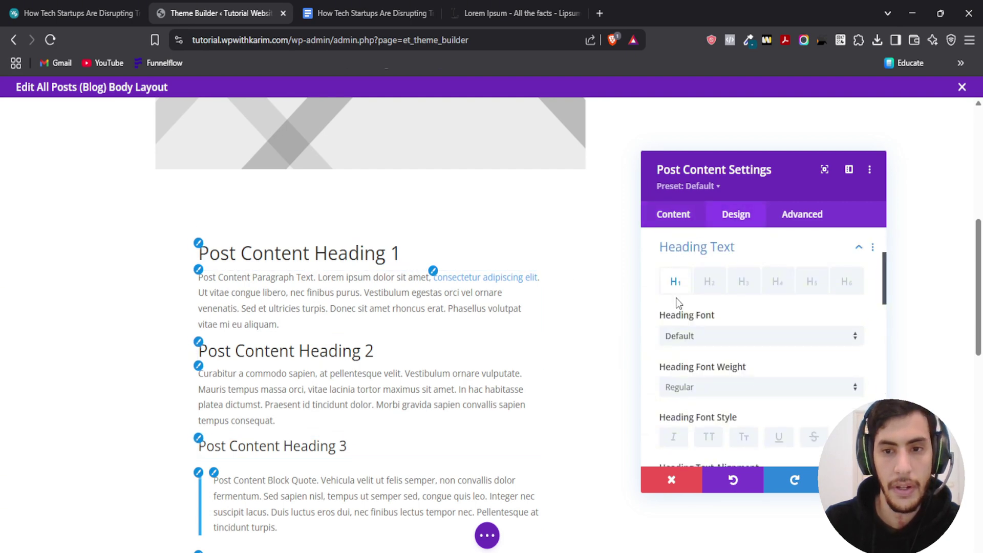
{"action": "scroll", "coordinate": [673, 303], "scroll_direction": "down", "scroll_amount": 1}
{"action": "scroll", "coordinate": [665, 310], "scroll_direction": "down", "scroll_amount": 3}
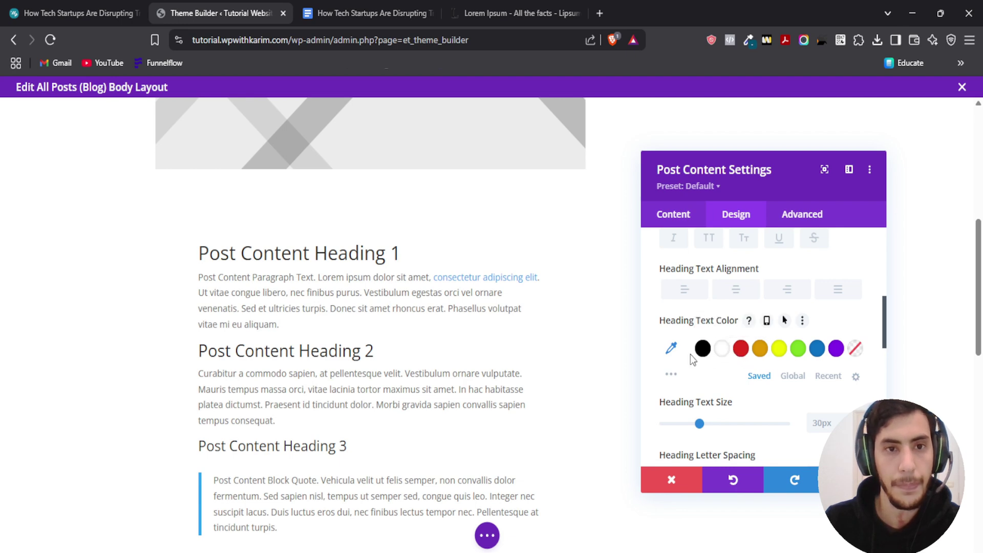
- Switch to the reference tech startups article and sample its dark teal #005270 from the banner at the page's start
{"action": "left_click", "coordinate": [48, 6]}
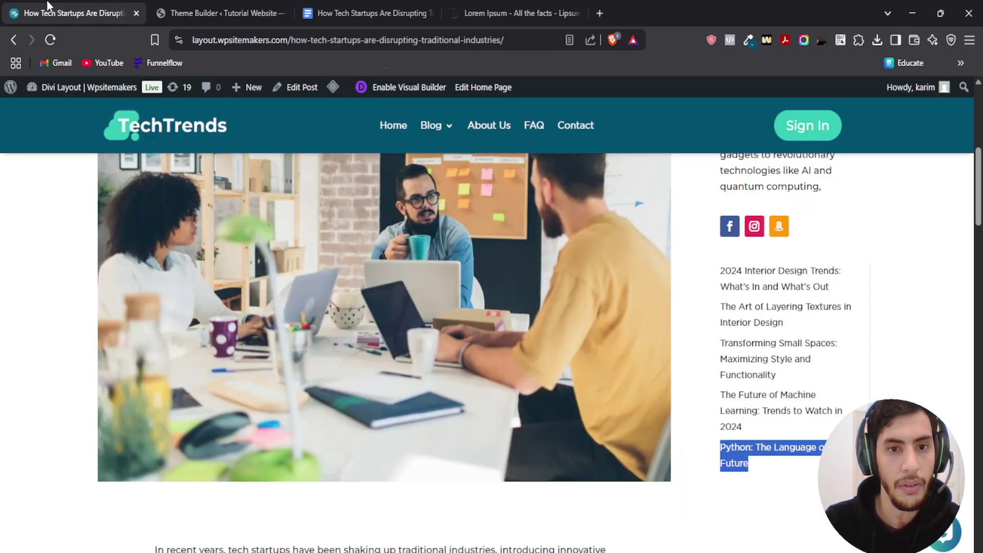
{"action": "left_click", "coordinate": [749, 42]}
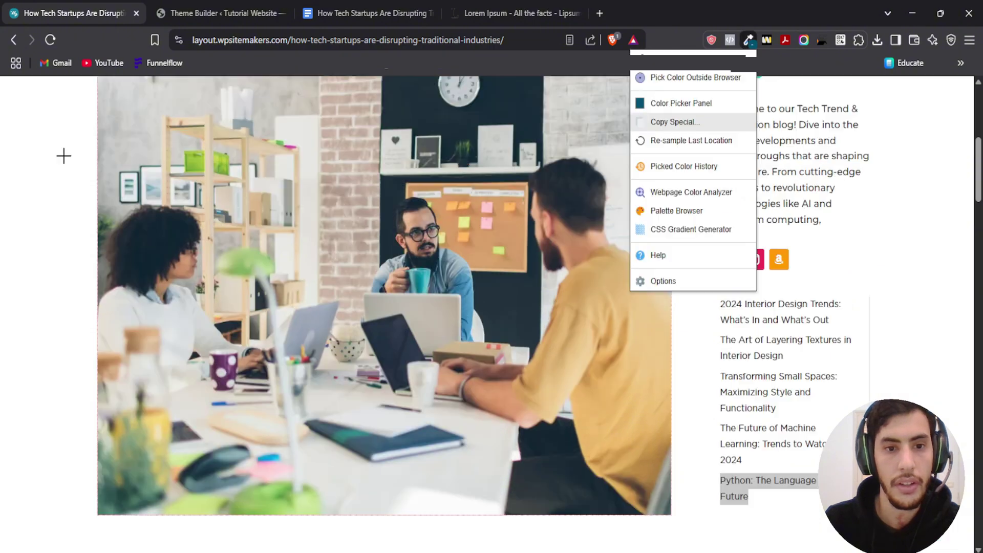
{"action": "scroll", "coordinate": [49, 202], "scroll_direction": "up", "scroll_amount": 5}
{"action": "left_click", "coordinate": [94, 205]}
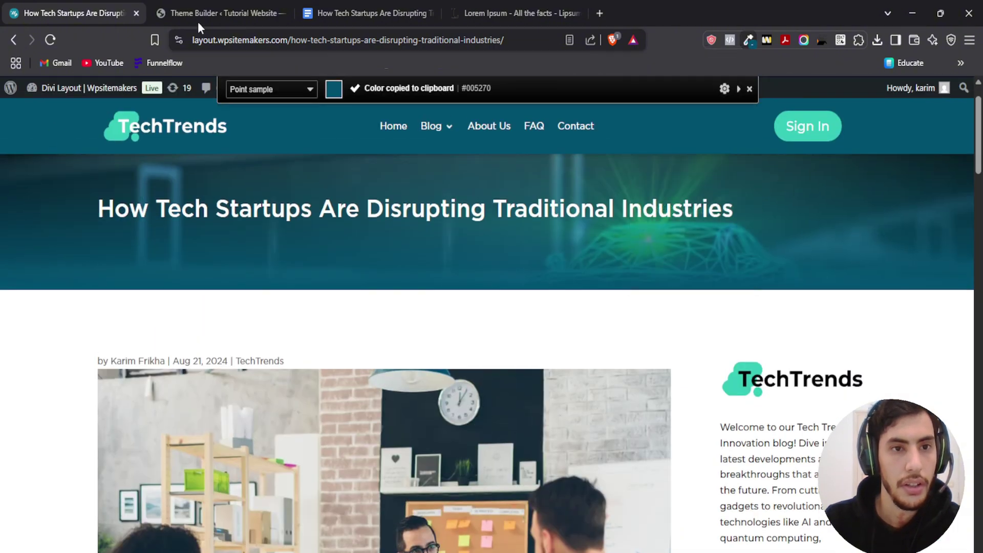
- Return to the Theme Builder and set the Heading 1 text color to #005270
{"action": "left_click", "coordinate": [215, 13]}
{"action": "left_click", "coordinate": [672, 350]}
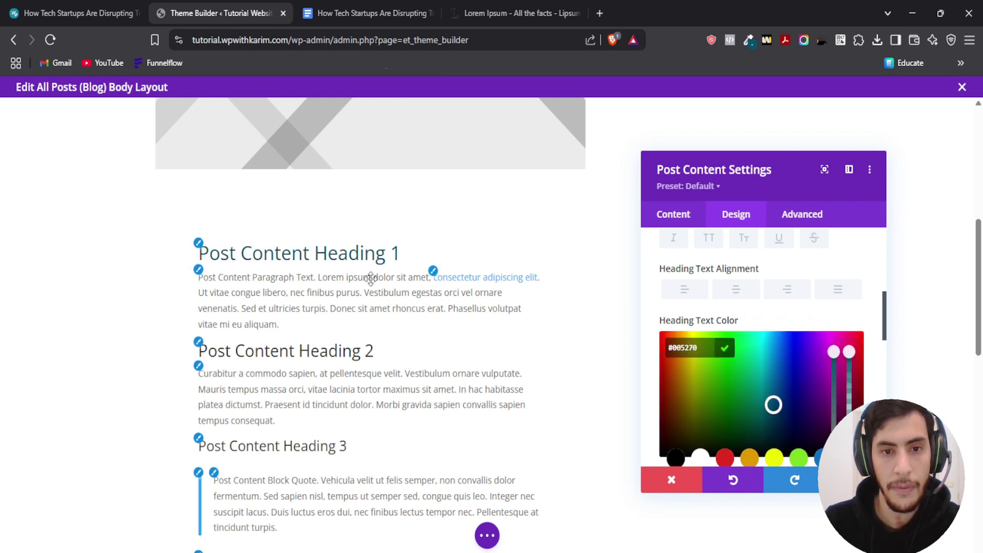
{"action": "left_click", "coordinate": [724, 347]}
- Set the Heading 1 font weight to Semi Bold and close the Post Content settings
{"action": "scroll", "coordinate": [684, 358], "scroll_direction": "down", "scroll_amount": 3}
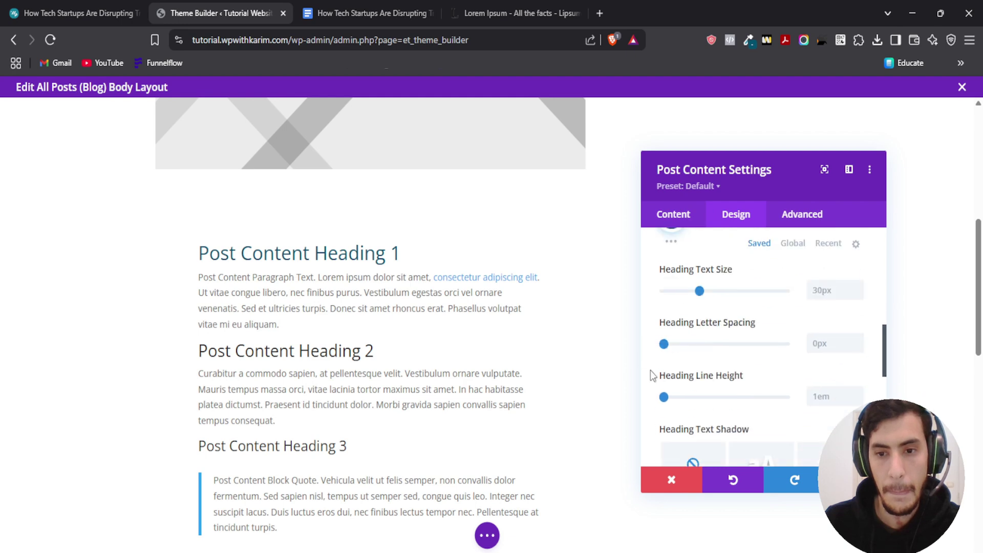
{"action": "scroll", "coordinate": [654, 363], "scroll_direction": "up", "scroll_amount": 6}
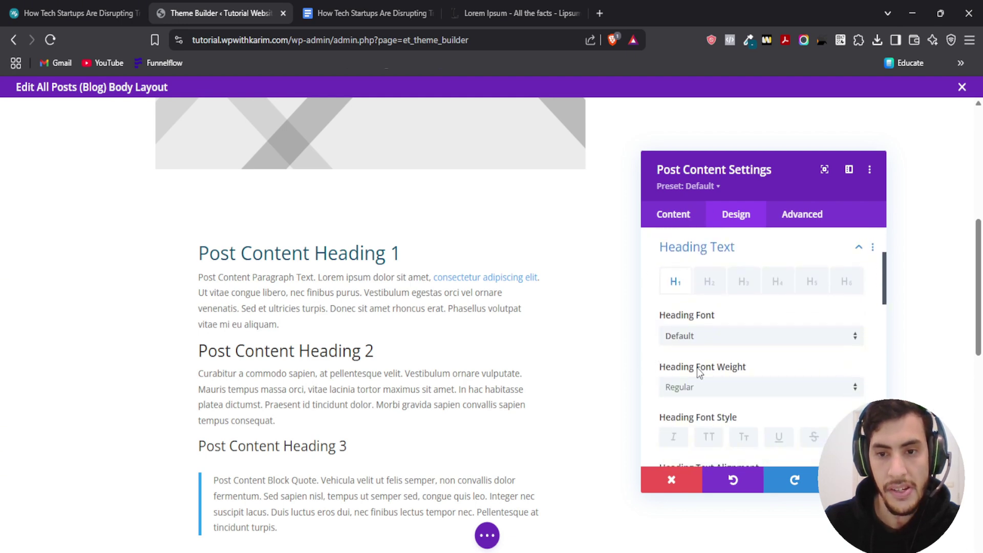
{"action": "left_click", "coordinate": [724, 389]}
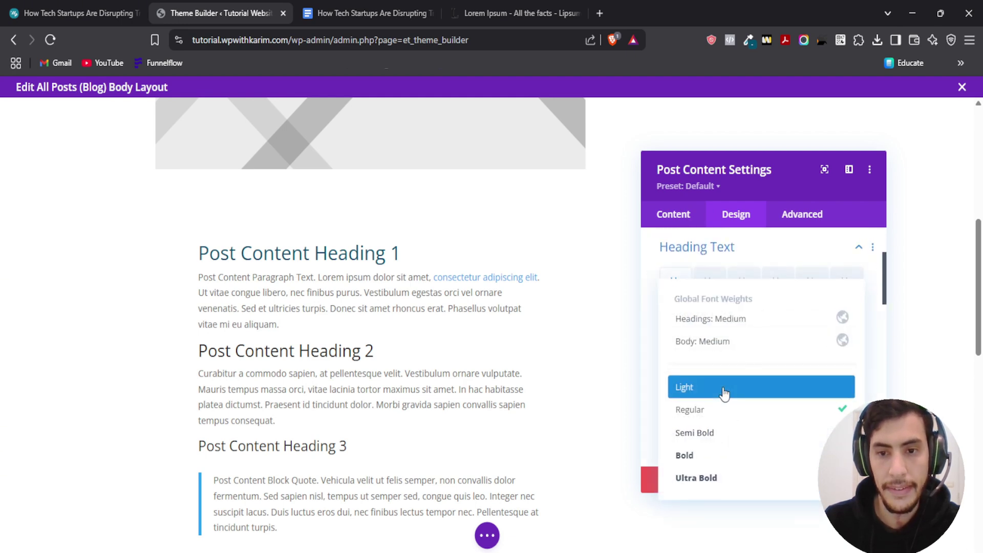
{"action": "left_click", "coordinate": [710, 438]}
{"action": "scroll", "coordinate": [668, 351], "scroll_direction": "down", "scroll_amount": 3}
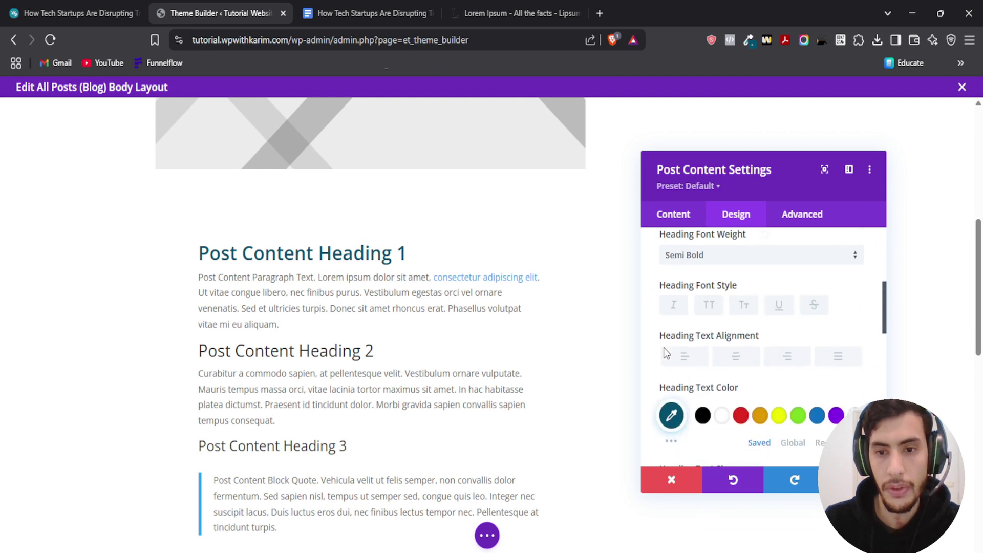
{"action": "scroll", "coordinate": [664, 348], "scroll_direction": "down", "scroll_amount": 3}
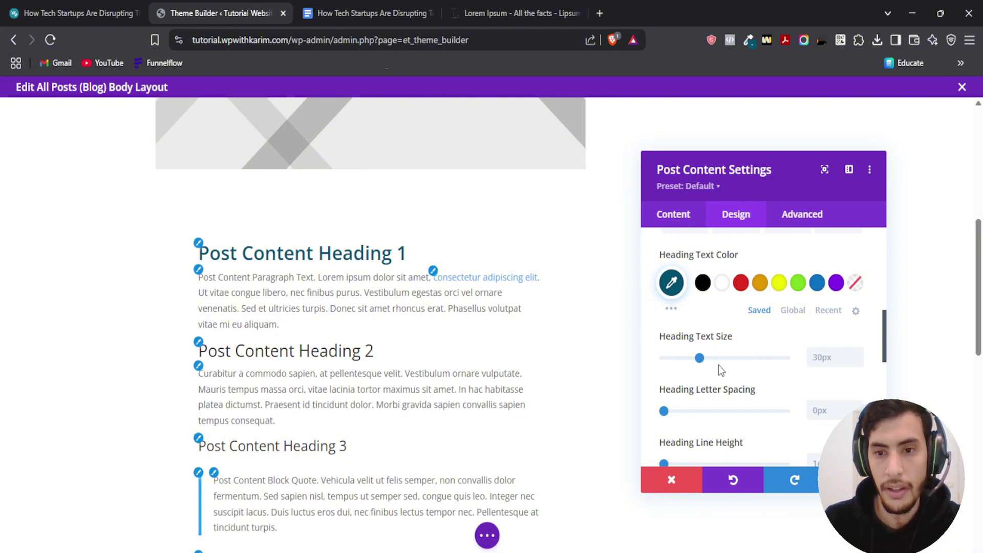
{"action": "key", "text": "Escape"}
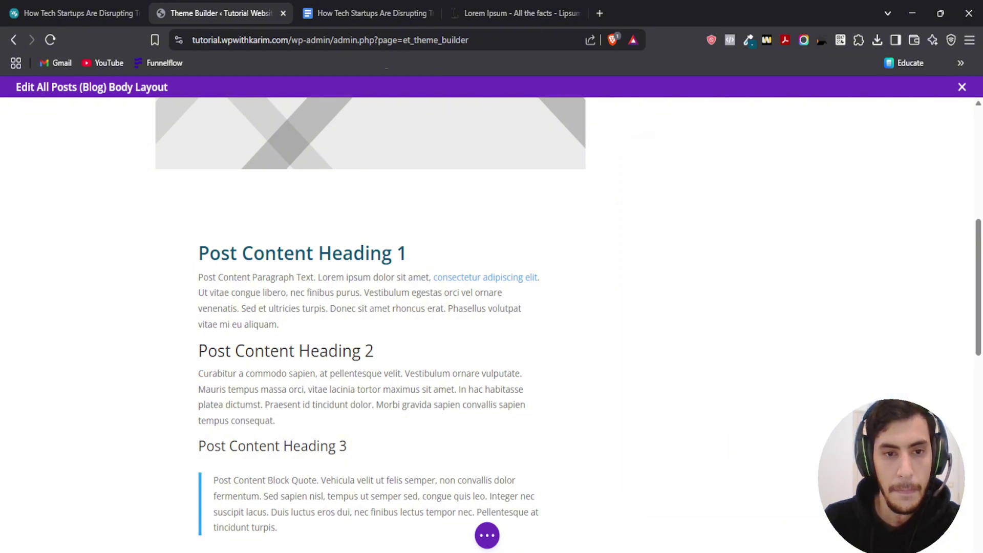
- Reopen the Post Content heading text settings and set the Heading 2 text color to #005270
{"action": "mouse_move", "coordinate": [286, 344]}
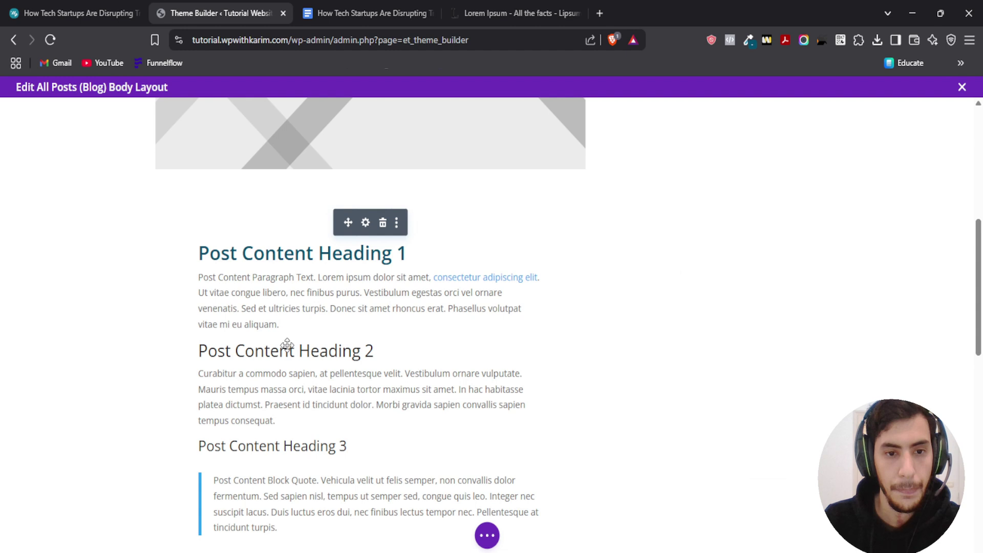
{"action": "left_click", "coordinate": [365, 224]}
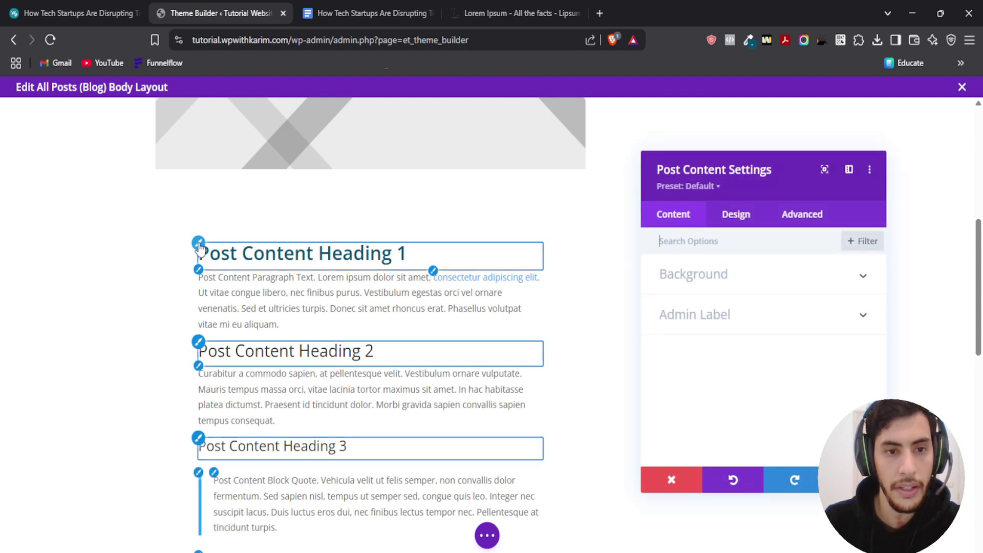
{"action": "left_click", "coordinate": [200, 246]}
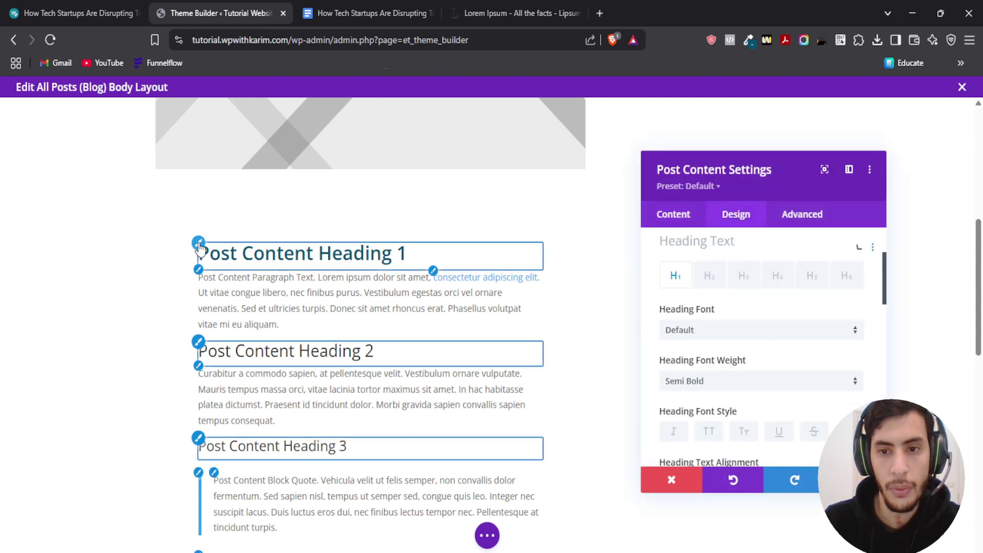
{"action": "left_click", "coordinate": [707, 283]}
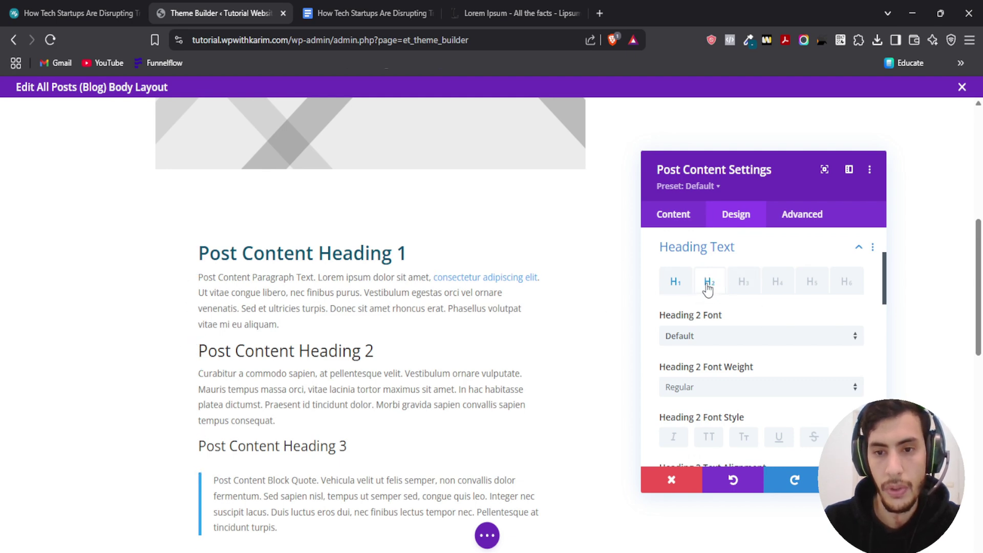
{"action": "scroll", "coordinate": [676, 348], "scroll_direction": "down", "scroll_amount": 4}
{"action": "left_click", "coordinate": [673, 350]}
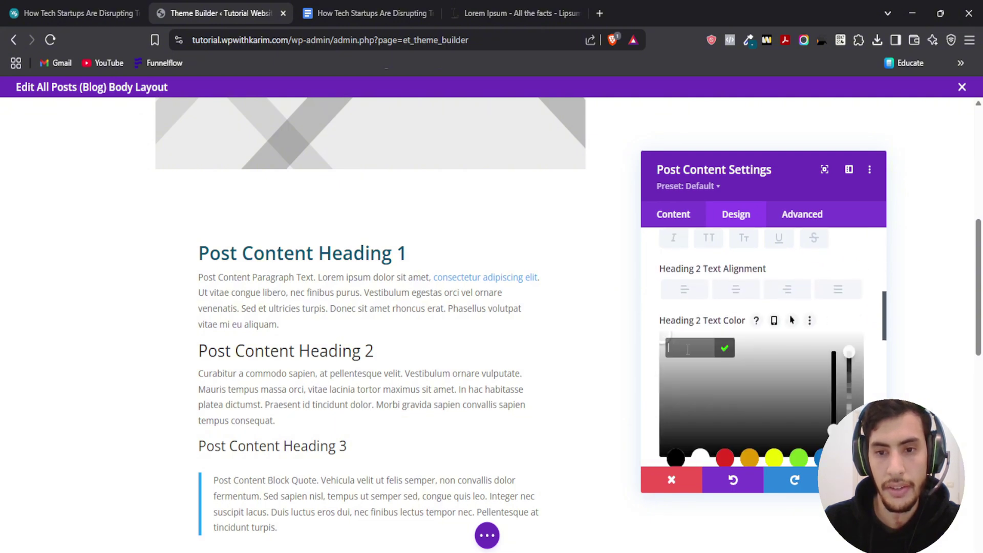
{"action": "left_click", "coordinate": [727, 349]}
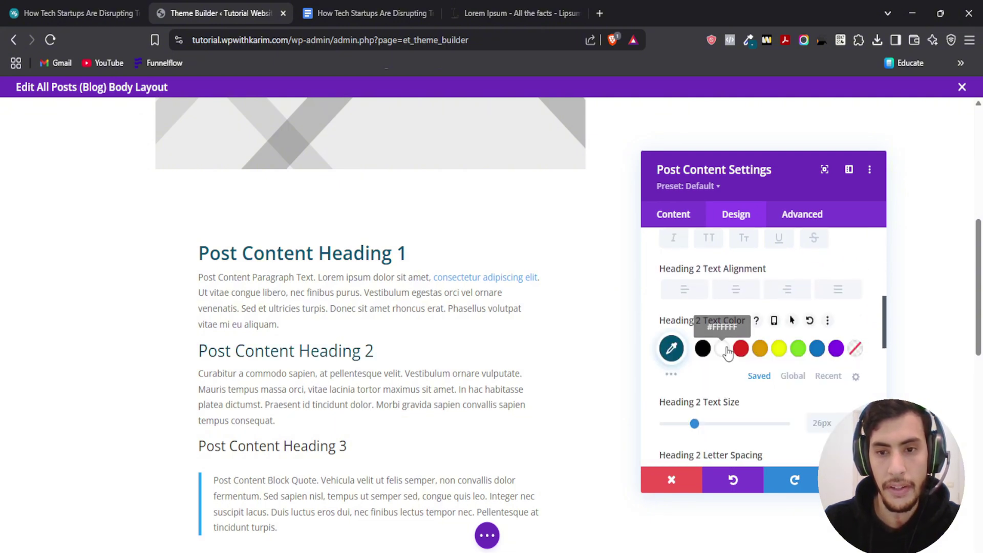
- Set the Heading 2 font weight to Semi Bold and its text size to 28px
{"action": "scroll", "coordinate": [708, 328], "scroll_direction": "down", "scroll_amount": 3}
{"action": "scroll", "coordinate": [712, 349], "scroll_direction": "up", "scroll_amount": 1}
{"action": "scroll", "coordinate": [709, 344], "scroll_direction": "up", "scroll_amount": 5}
{"action": "left_click", "coordinate": [709, 321]}
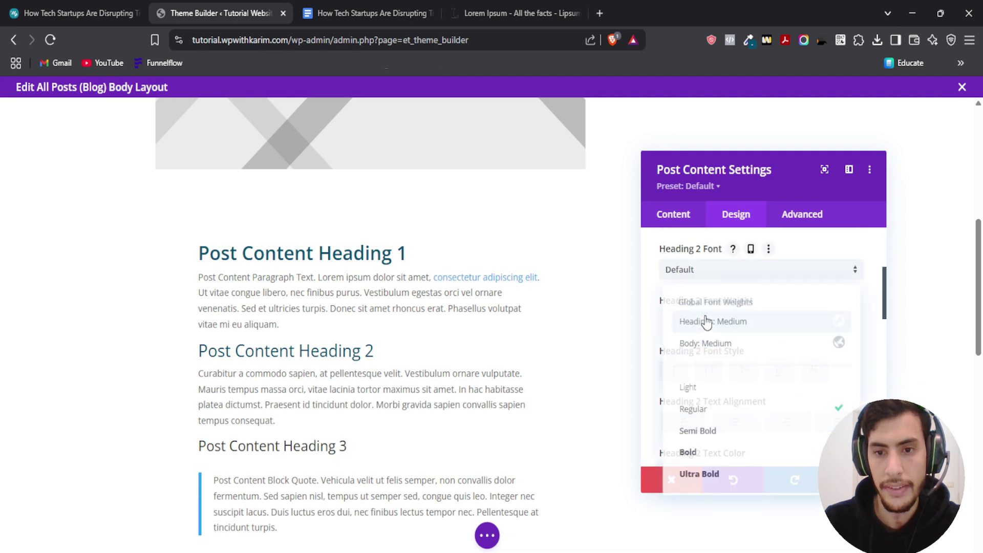
{"action": "left_click", "coordinate": [708, 429]}
{"action": "scroll", "coordinate": [720, 394], "scroll_direction": "down", "scroll_amount": 5}
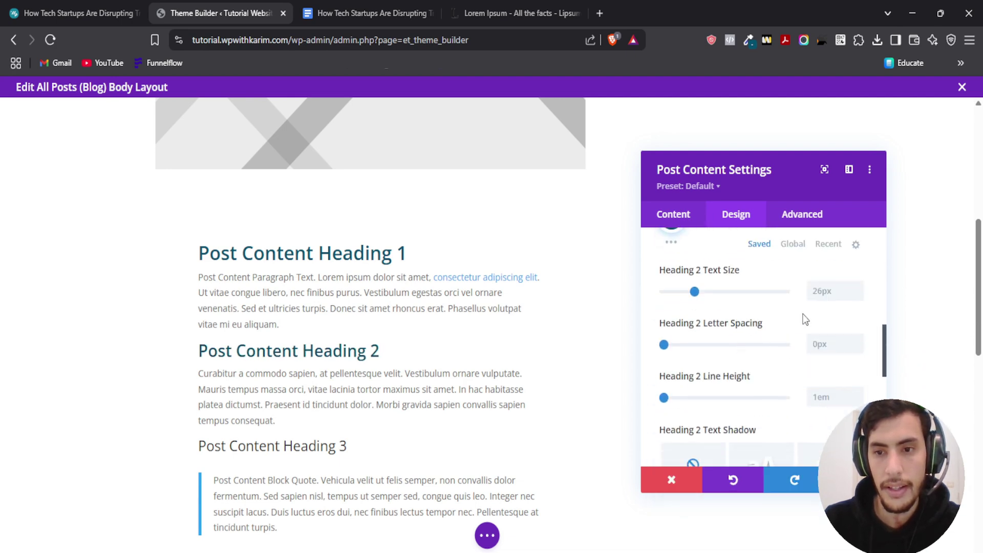
{"action": "type", "text": "28px"}
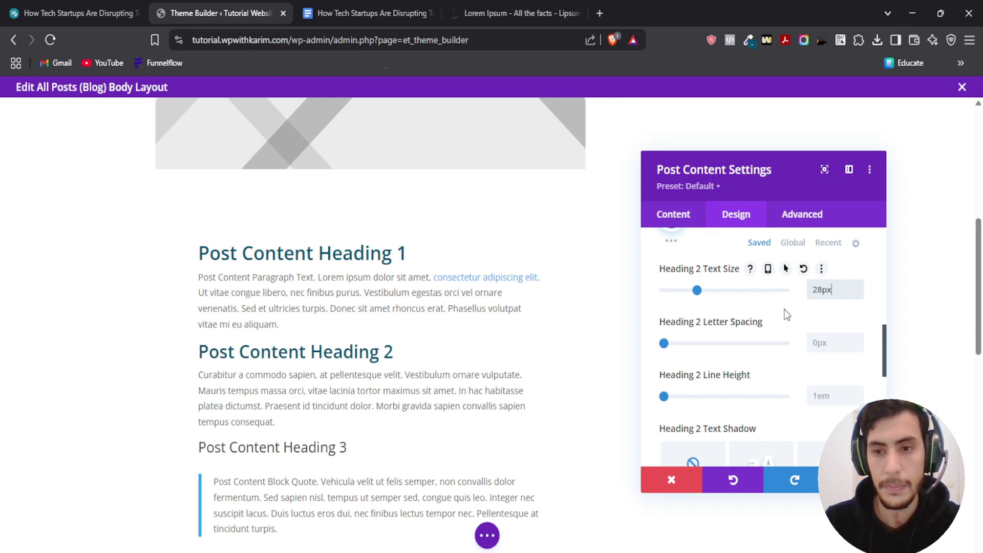
- Set the Heading 3 text color to #005270
{"action": "scroll", "coordinate": [668, 281], "scroll_direction": "down", "scroll_amount": 5}
{"action": "scroll", "coordinate": [736, 364], "scroll_direction": "up", "scroll_amount": 10}
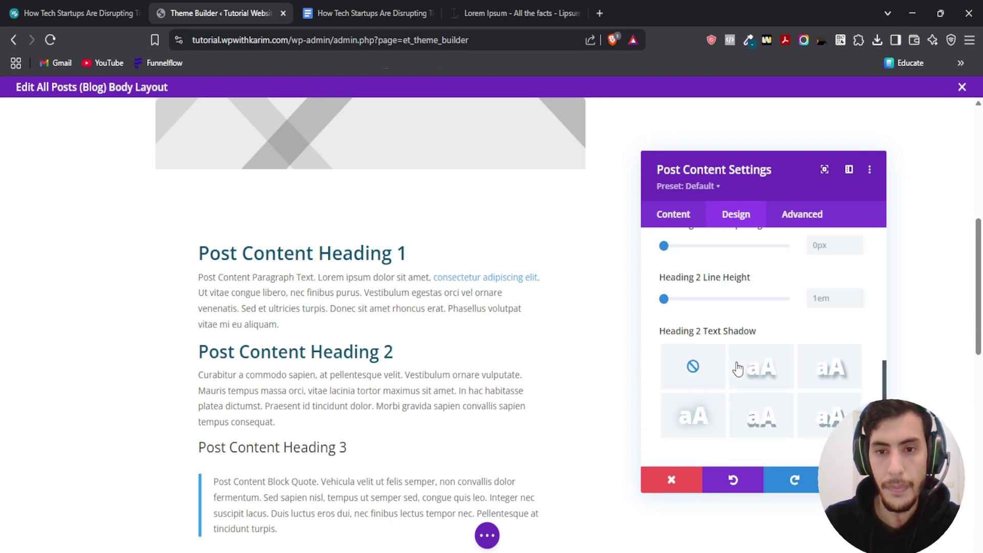
{"action": "left_click", "coordinate": [743, 281]}
{"action": "scroll", "coordinate": [693, 351], "scroll_direction": "down", "scroll_amount": 5}
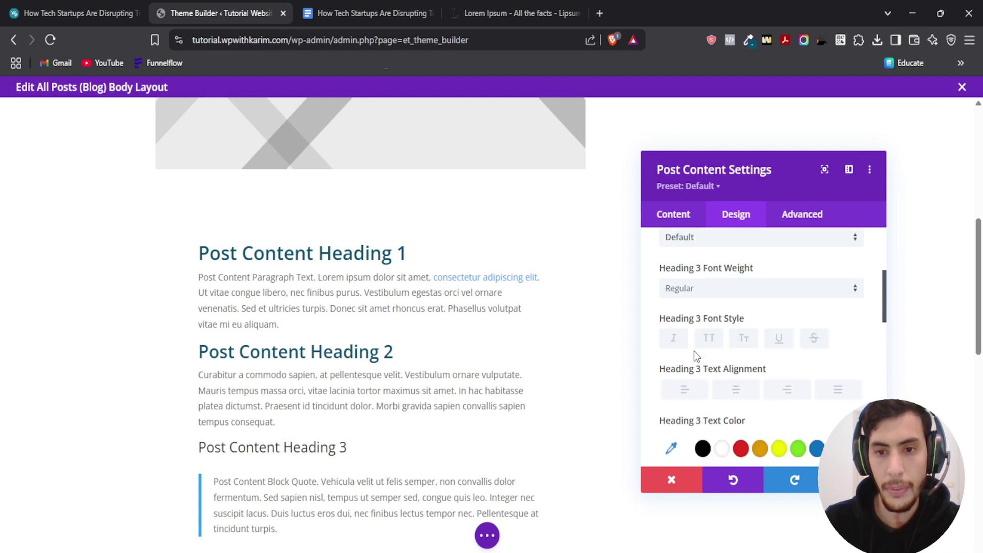
{"action": "scroll", "coordinate": [673, 346], "scroll_direction": "up", "scroll_amount": 2}
{"action": "left_click", "coordinate": [673, 347]}
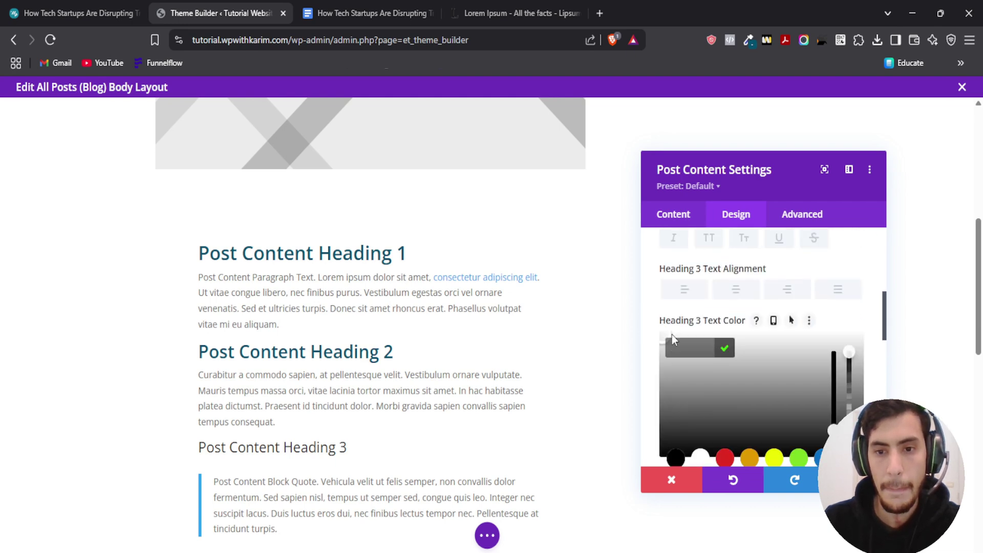
{"action": "left_click", "coordinate": [725, 351]}
- Set the Heading 3 font weight to Semi Bold
{"action": "scroll", "coordinate": [715, 331], "scroll_direction": "down", "scroll_amount": 4}
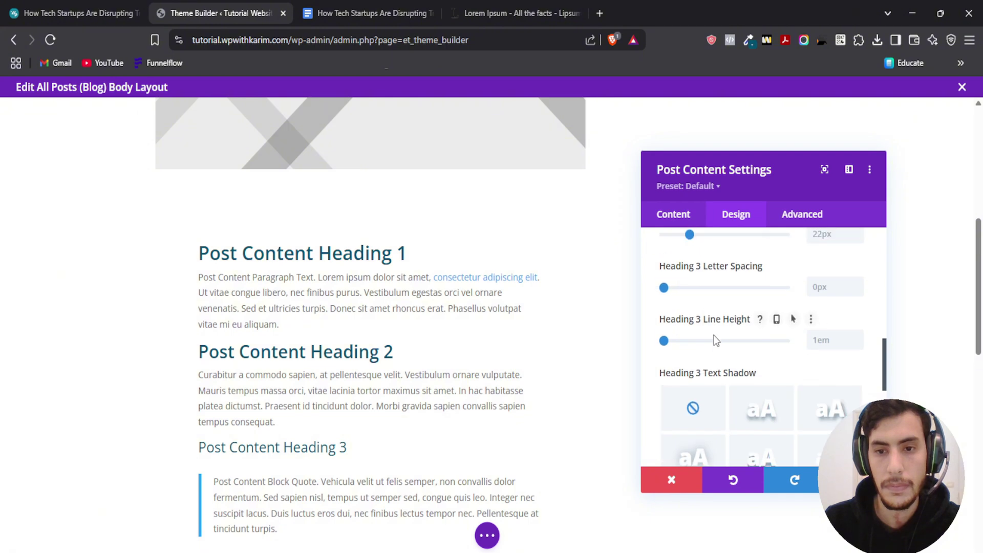
{"action": "scroll", "coordinate": [715, 333], "scroll_direction": "up", "scroll_amount": 5}
{"action": "scroll", "coordinate": [715, 341], "scroll_direction": "up", "scroll_amount": 3}
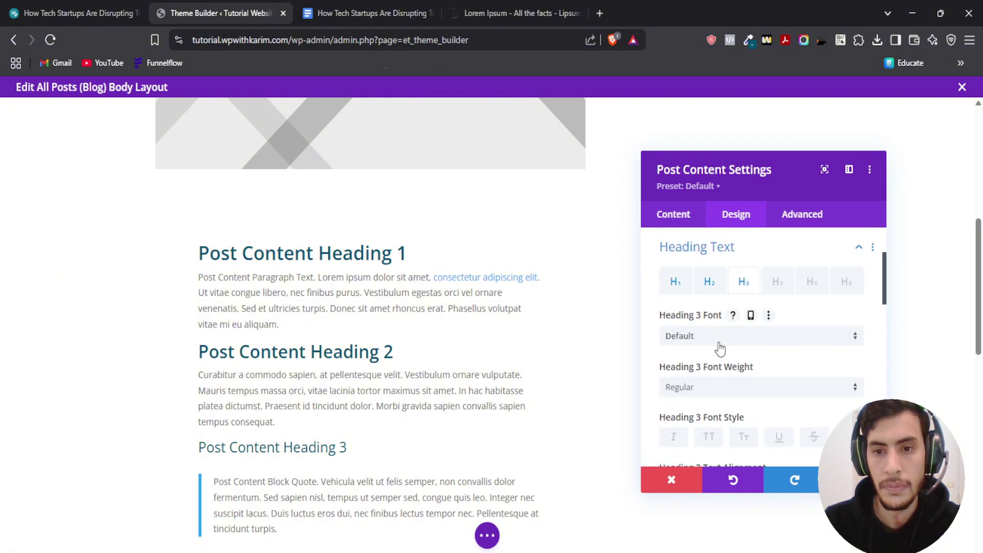
{"action": "left_click", "coordinate": [702, 391]}
{"action": "left_click", "coordinate": [709, 436]}
{"action": "scroll", "coordinate": [717, 328], "scroll_direction": "down", "scroll_amount": 4}
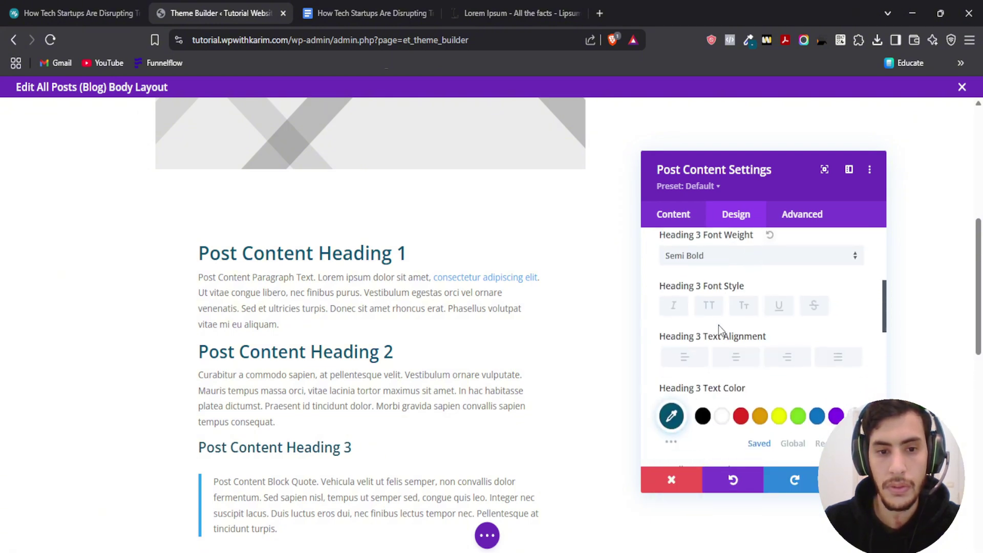
- Set the Heading 4 text color to #005270
{"action": "scroll", "coordinate": [715, 335], "scroll_direction": "up", "scroll_amount": 6}
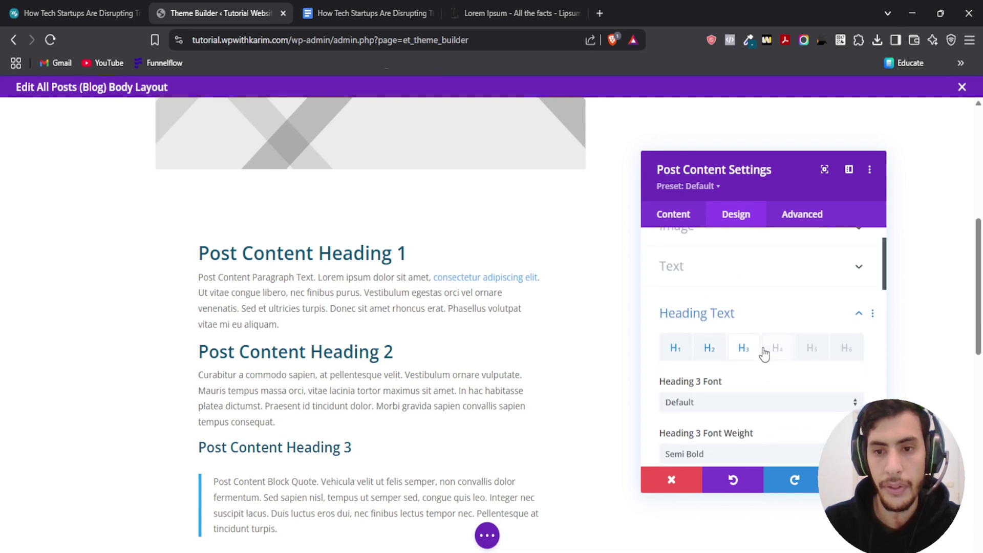
{"action": "left_click", "coordinate": [776, 342]}
{"action": "scroll", "coordinate": [684, 350], "scroll_direction": "down", "scroll_amount": 7}
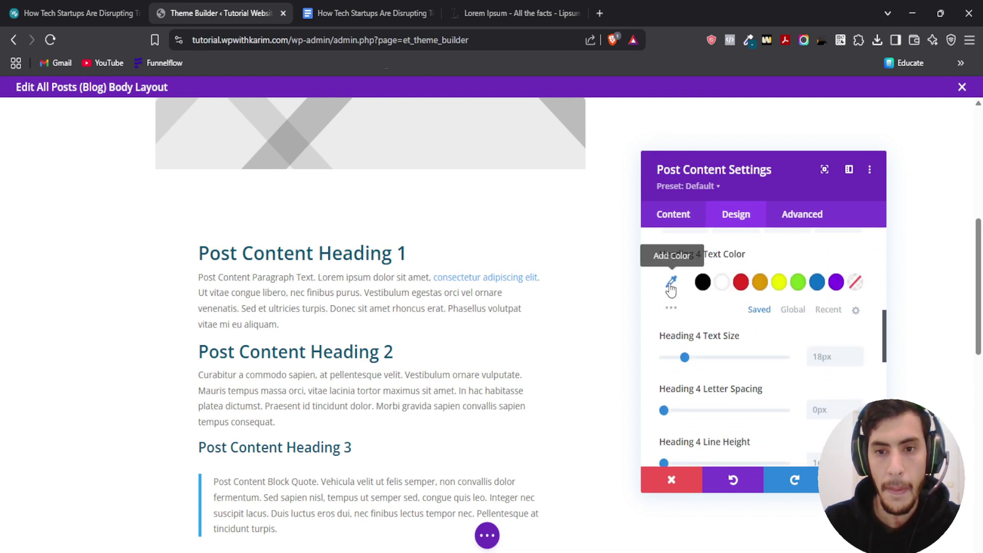
{"action": "left_click", "coordinate": [669, 281]}
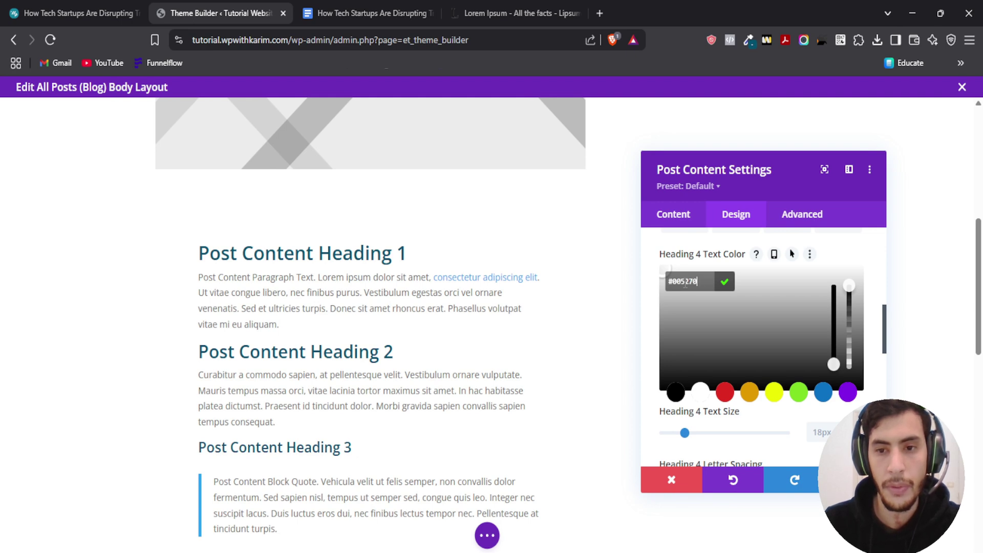
{"action": "left_click", "coordinate": [724, 291]}
{"action": "left_click", "coordinate": [671, 281]}
{"action": "scroll", "coordinate": [711, 333], "scroll_direction": "down", "scroll_amount": 2}
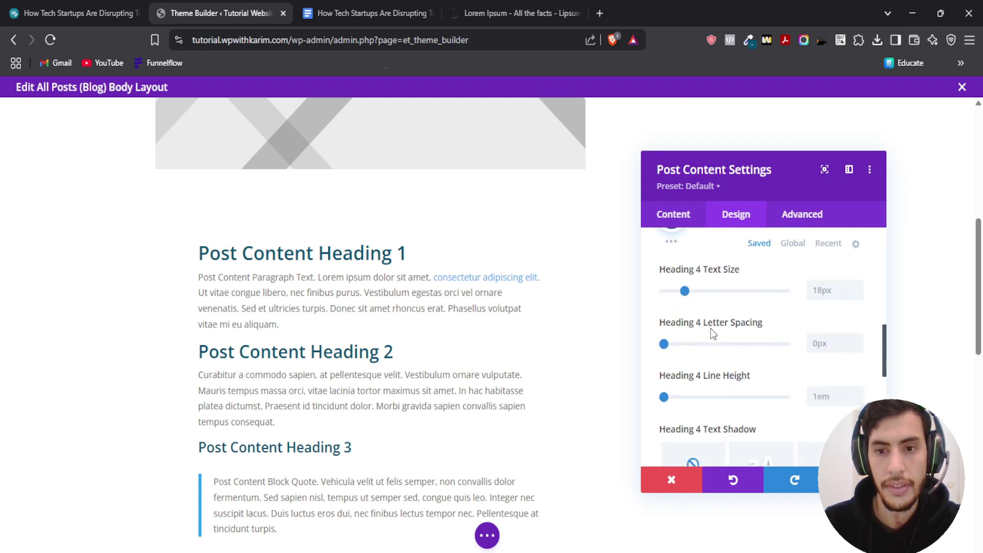
- Set the Heading 4 font weight to Semi Bold
{"action": "scroll", "coordinate": [725, 365], "scroll_direction": "up", "scroll_amount": 4}
{"action": "scroll", "coordinate": [726, 365], "scroll_direction": "up", "scroll_amount": 1}
{"action": "left_click", "coordinate": [717, 321]}
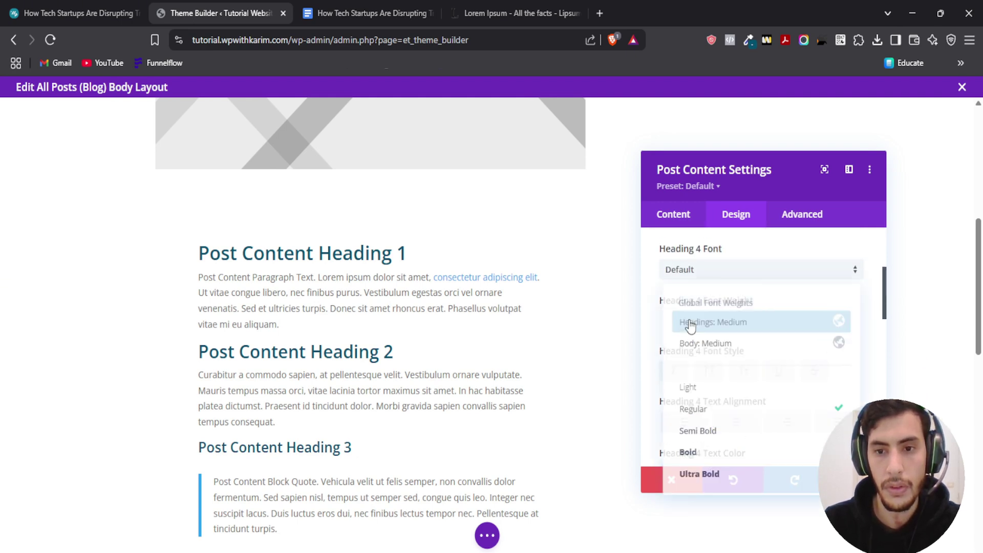
{"action": "left_click", "coordinate": [714, 429]}
{"action": "scroll", "coordinate": [525, 350], "scroll_direction": "down", "scroll_amount": 4}
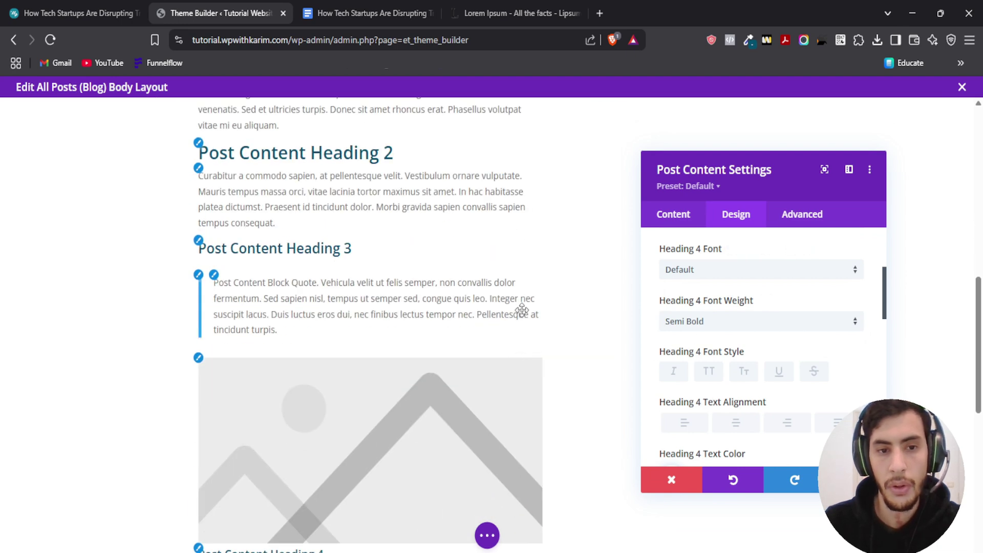
- Examine the restyled headings throughout the layout preview and the remaining Heading 4 design options
{"action": "scroll", "coordinate": [498, 292], "scroll_direction": "down", "scroll_amount": 3}
{"action": "scroll", "coordinate": [742, 330], "scroll_direction": "up", "scroll_amount": 3}
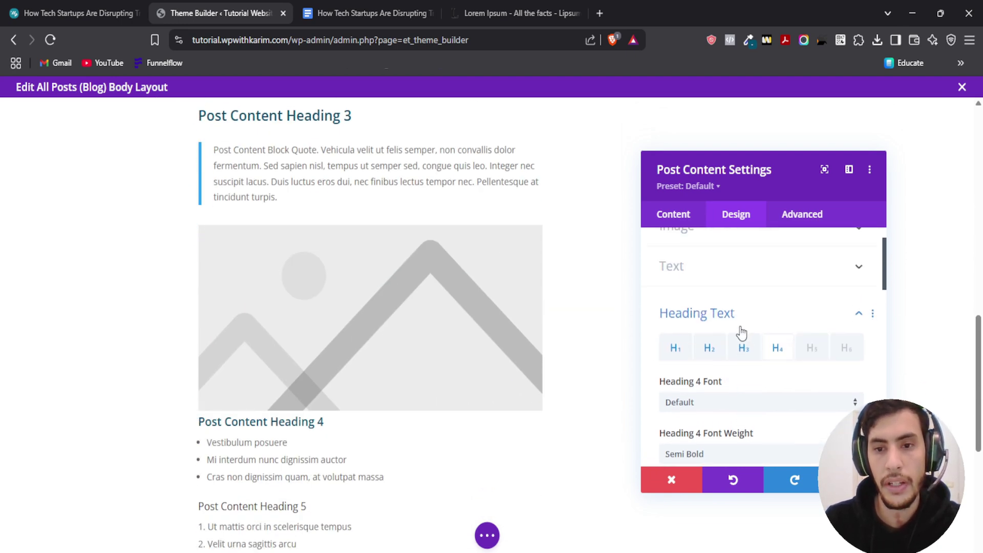
{"action": "scroll", "coordinate": [739, 392], "scroll_direction": "down", "scroll_amount": 1}
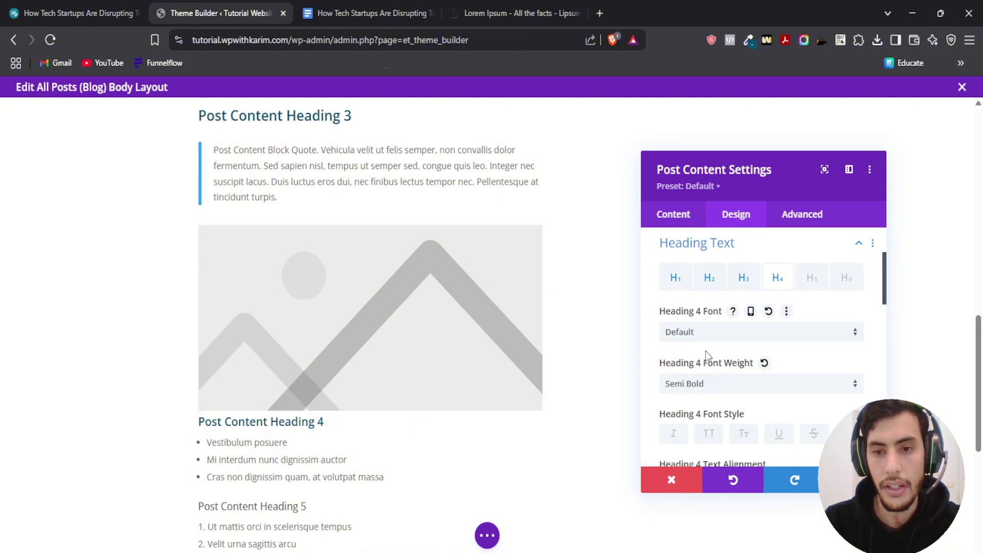
{"action": "scroll", "coordinate": [717, 348], "scroll_direction": "down", "scroll_amount": 7}
{"action": "scroll", "coordinate": [716, 315], "scroll_direction": "down", "scroll_amount": 1}
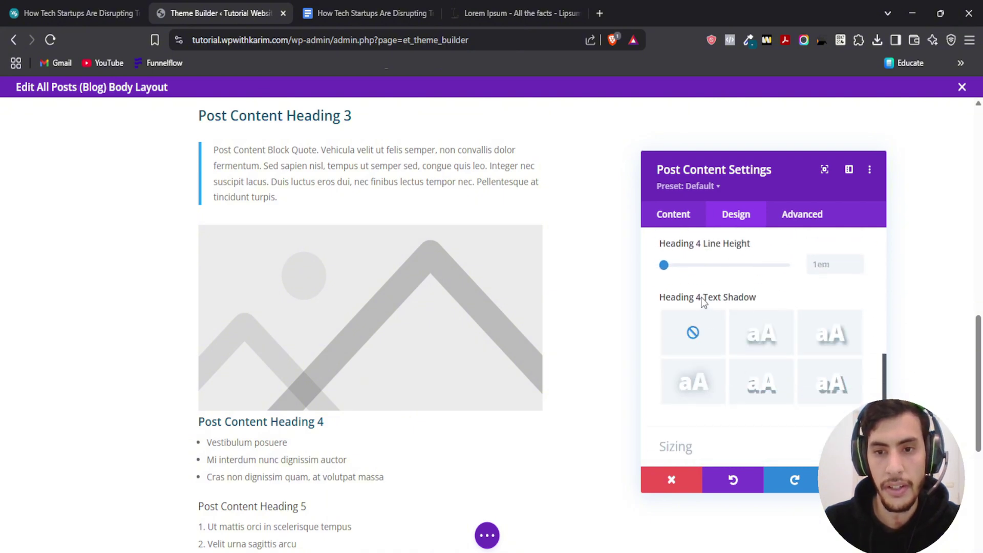
{"action": "scroll", "coordinate": [742, 305], "scroll_direction": "up", "scroll_amount": 1}
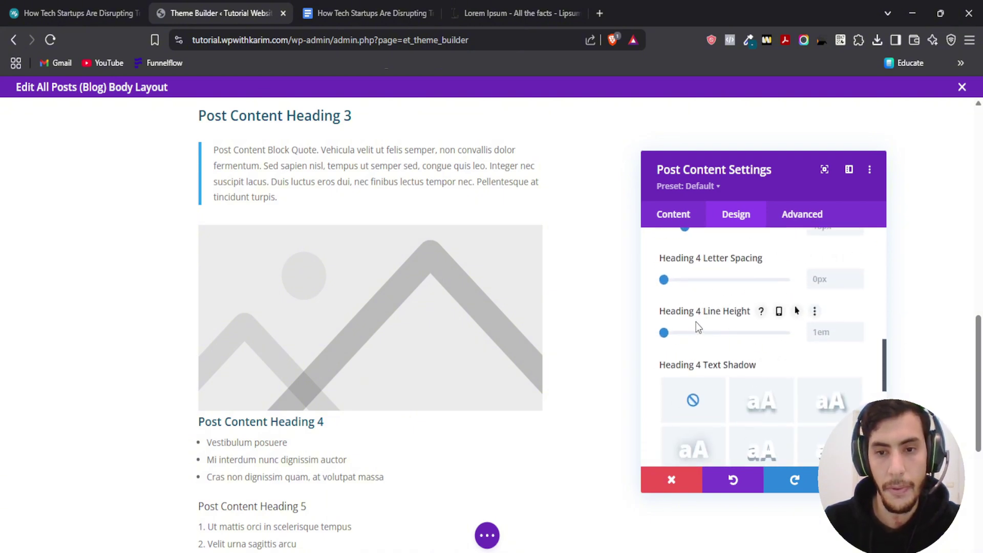
{"action": "scroll", "coordinate": [716, 338], "scroll_direction": "up", "scroll_amount": 5}
{"action": "scroll", "coordinate": [702, 354], "scroll_direction": "down", "scroll_amount": 6}
{"action": "scroll", "coordinate": [730, 370], "scroll_direction": "down", "scroll_amount": 2}
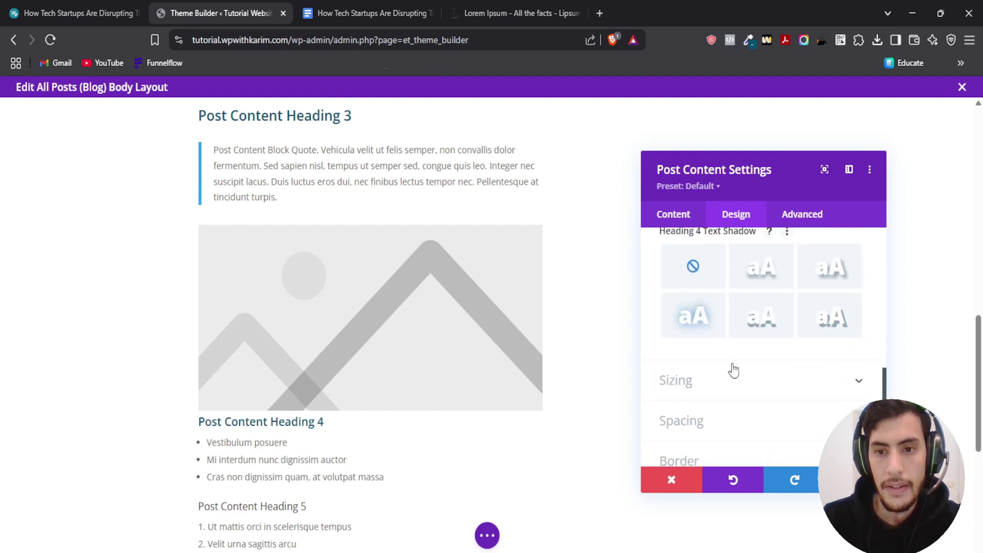
{"action": "scroll", "coordinate": [717, 364], "scroll_direction": "up", "scroll_amount": 15}
{"action": "scroll", "coordinate": [460, 366], "scroll_direction": "down", "scroll_amount": 5}
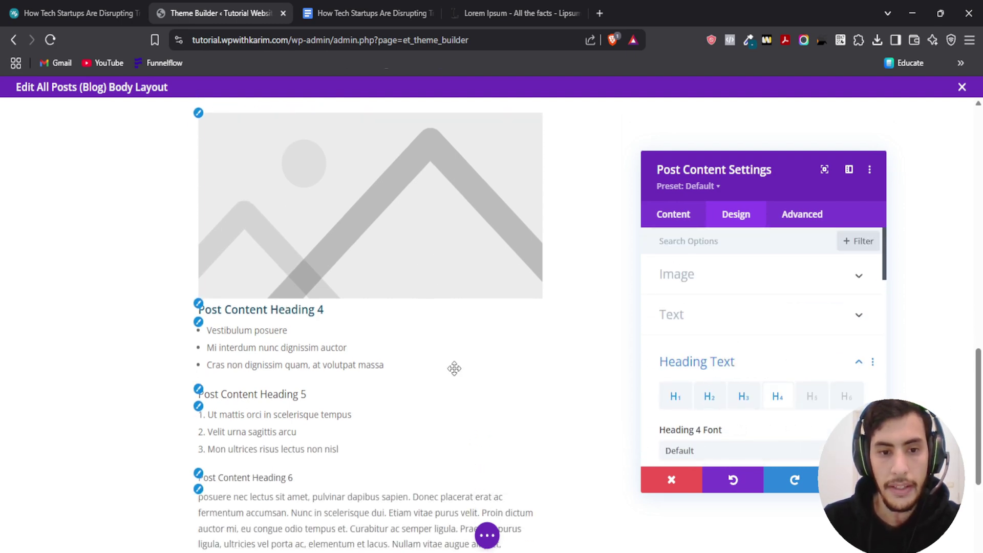
{"action": "scroll", "coordinate": [355, 283], "scroll_direction": "up", "scroll_amount": 4}
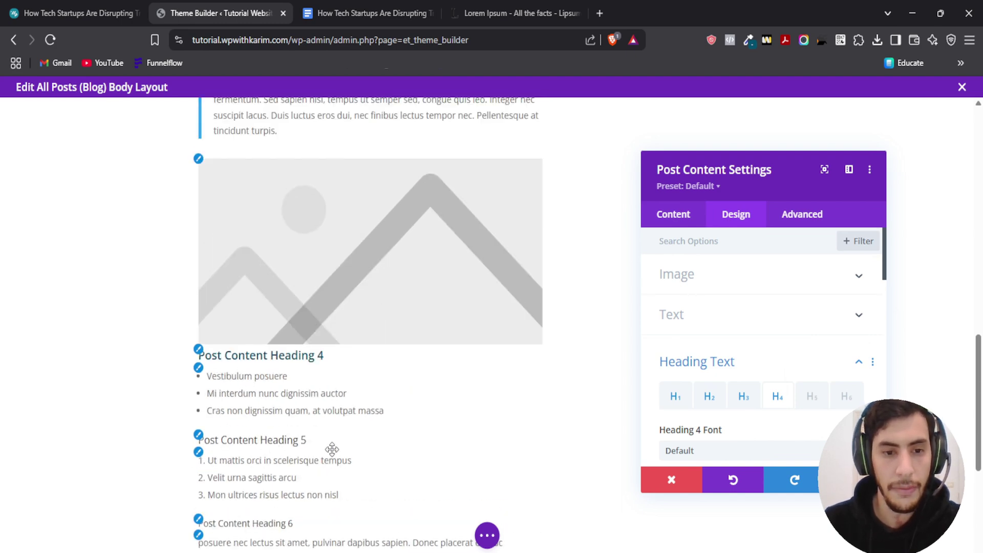
{"action": "scroll", "coordinate": [332, 449], "scroll_direction": "down", "scroll_amount": 4}
{"action": "scroll", "coordinate": [320, 343], "scroll_direction": "up", "scroll_amount": 10}
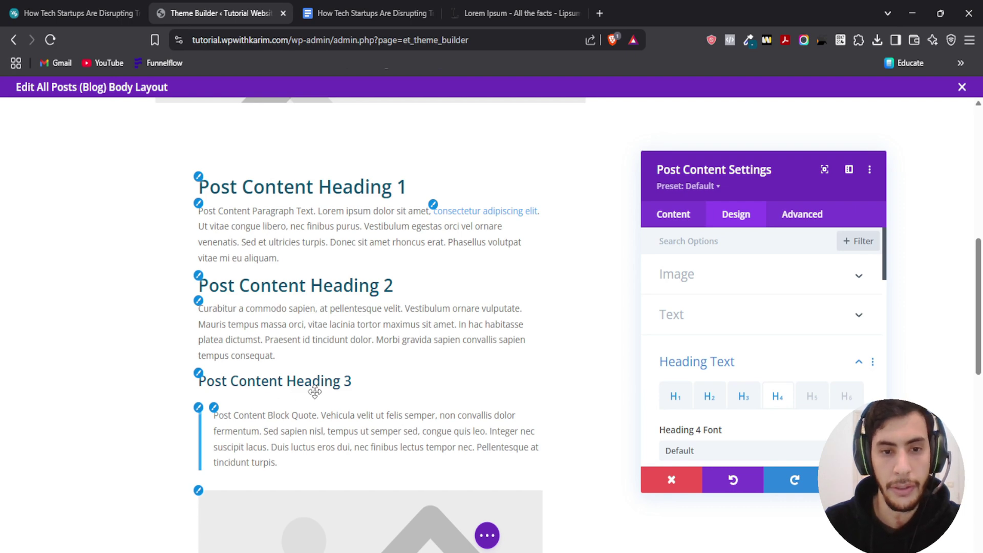
{"action": "scroll", "coordinate": [315, 391], "scroll_direction": "down", "scroll_amount": 3}
{"action": "scroll", "coordinate": [332, 307], "scroll_direction": "up", "scroll_amount": 11}
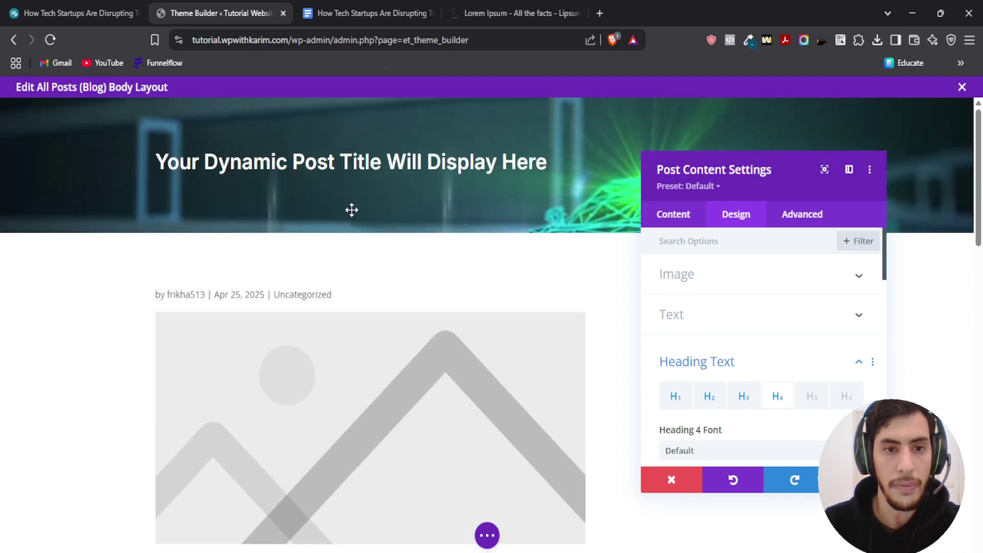
{"action": "scroll", "coordinate": [351, 210], "scroll_direction": "down", "scroll_amount": 12}
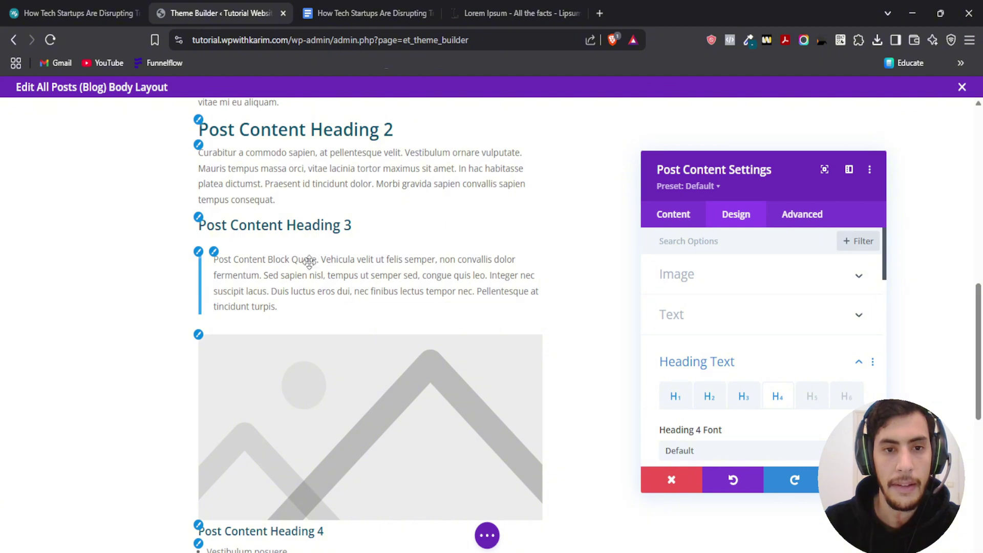
{"action": "scroll", "coordinate": [310, 262], "scroll_direction": "down", "scroll_amount": 9}
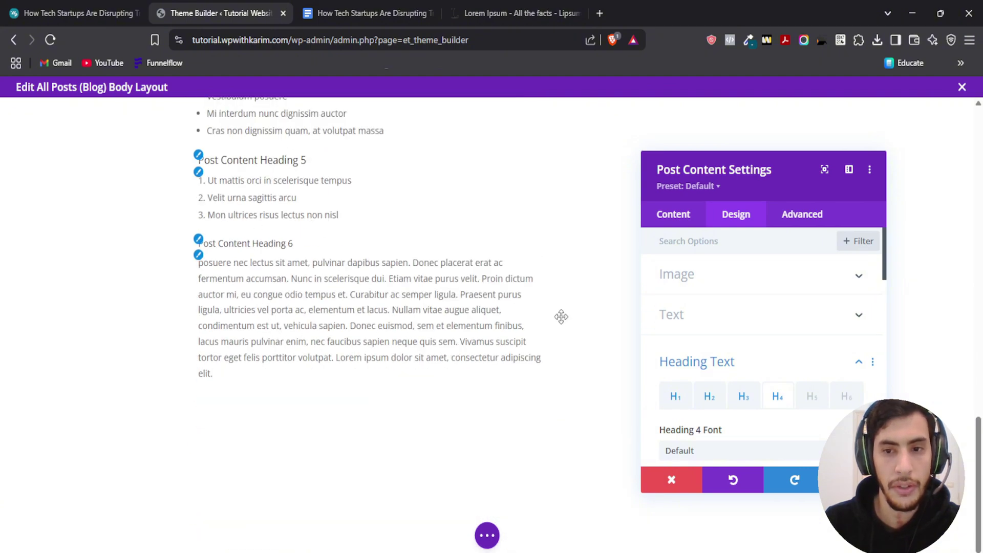
{"action": "scroll", "coordinate": [561, 316], "scroll_direction": "up", "scroll_amount": 10}
{"action": "scroll", "coordinate": [706, 353], "scroll_direction": "down", "scroll_amount": 4}
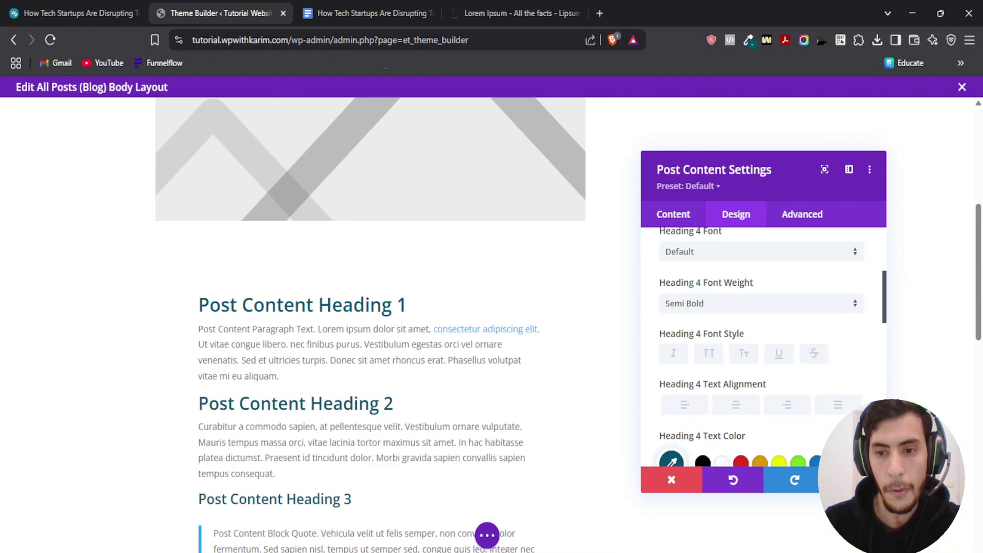
- Save the heading styles and set the post content's body text color to black
{"action": "left_click", "coordinate": [855, 479]}
{"action": "scroll", "coordinate": [348, 306], "scroll_direction": "down", "scroll_amount": 3}
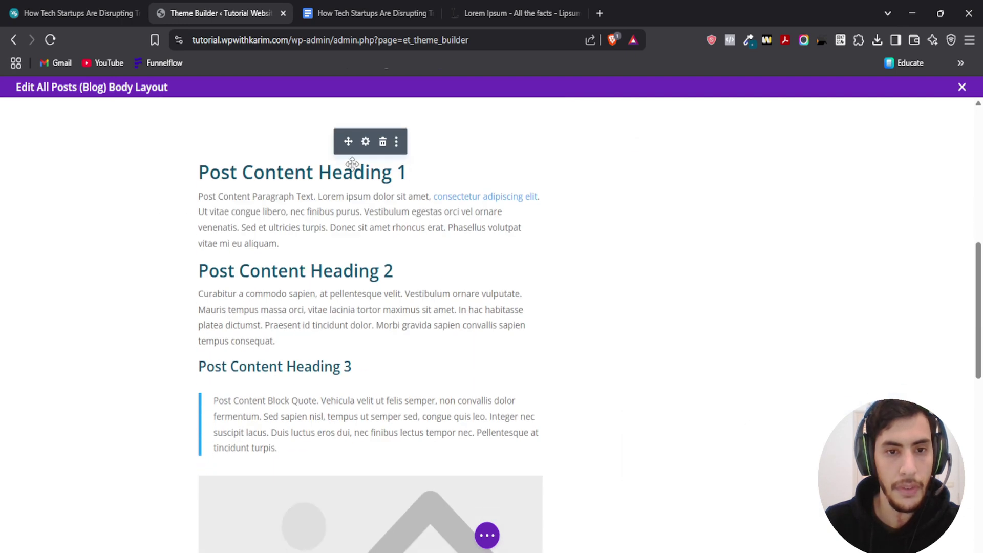
{"action": "left_click", "coordinate": [365, 142]}
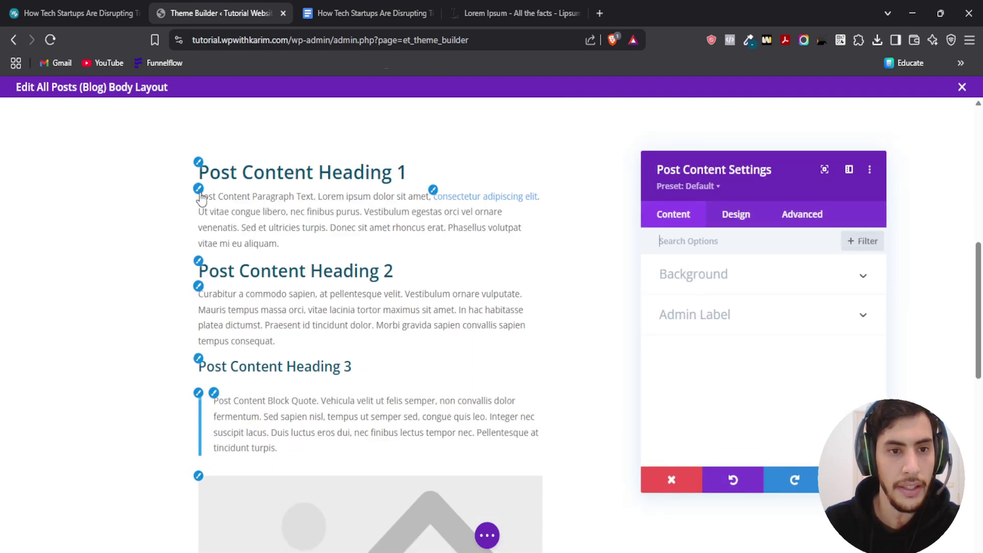
{"action": "left_click", "coordinate": [198, 190]}
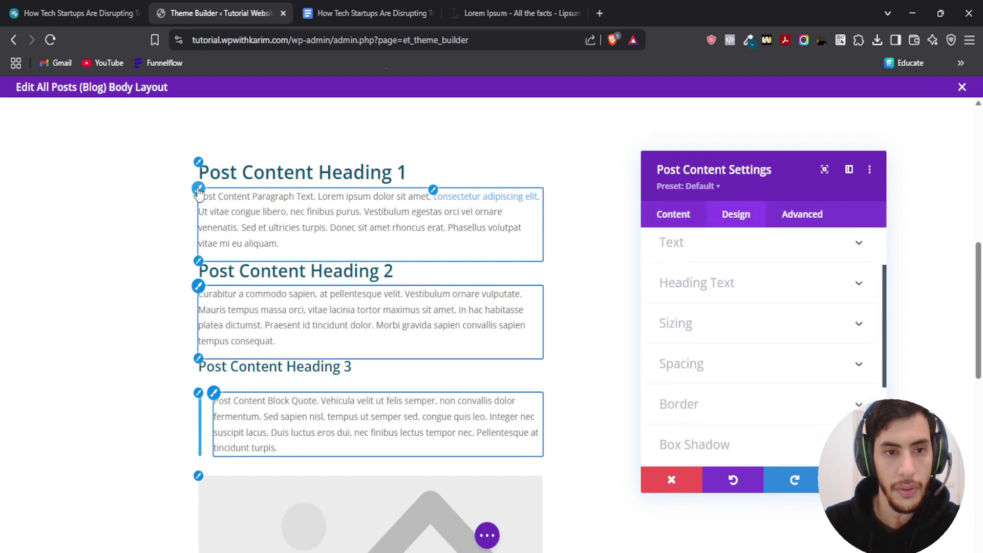
{"action": "scroll", "coordinate": [665, 307], "scroll_direction": "down", "scroll_amount": 4}
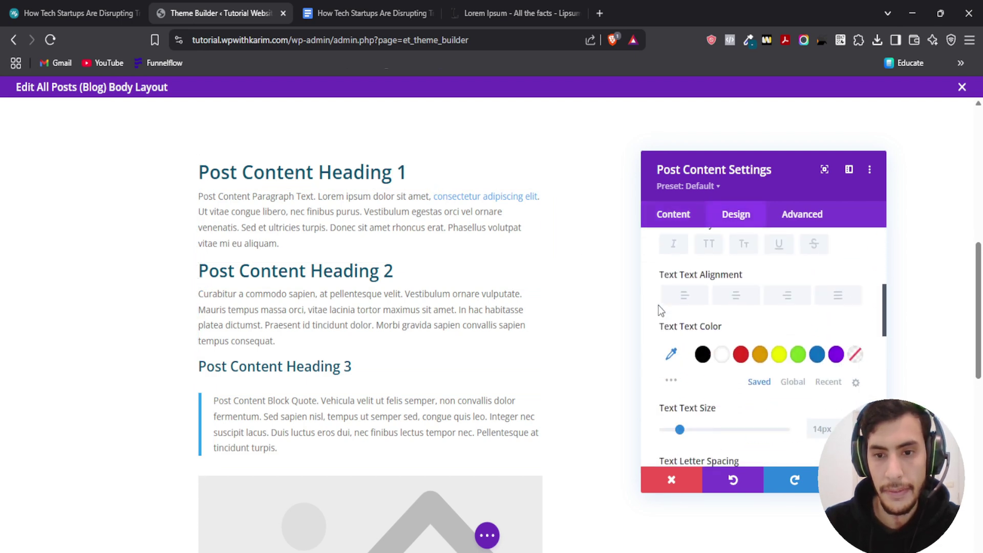
{"action": "left_click", "coordinate": [704, 349]}
{"action": "scroll", "coordinate": [719, 327], "scroll_direction": "down", "scroll_amount": 4}
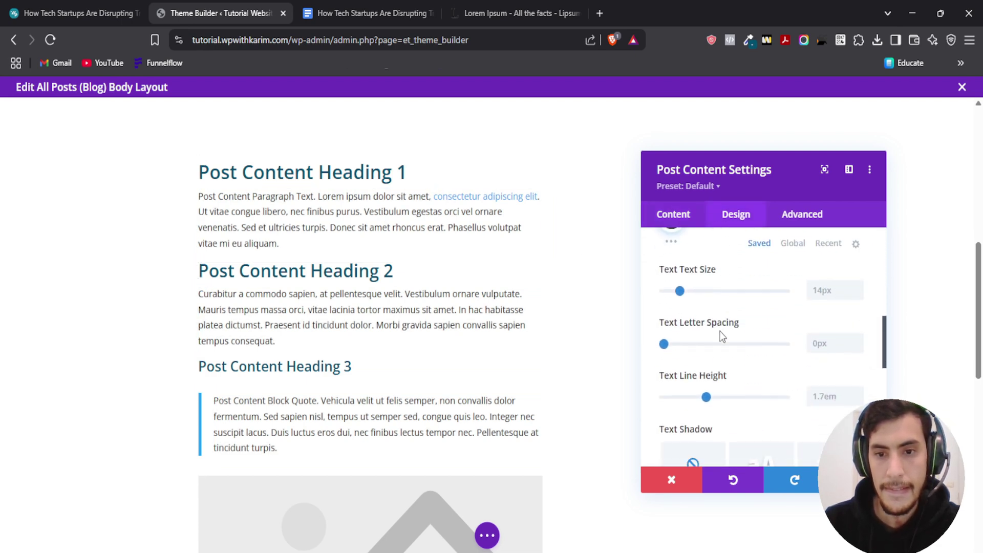
- Set the post content's body text font to Inter
{"action": "scroll", "coordinate": [721, 348], "scroll_direction": "up", "scroll_amount": 6}
{"action": "scroll", "coordinate": [706, 307], "scroll_direction": "up", "scroll_amount": 2}
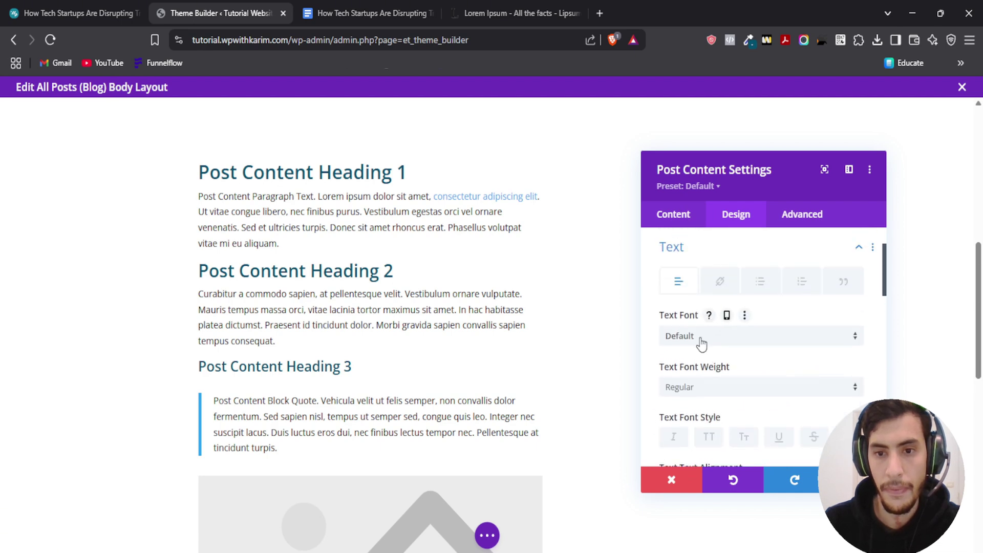
{"action": "left_click", "coordinate": [698, 347]}
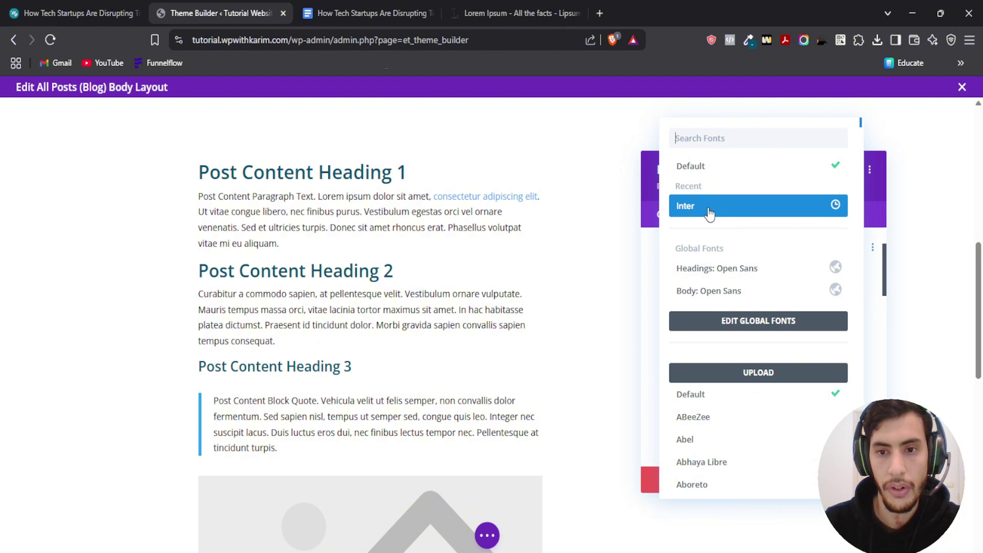
{"action": "left_click", "coordinate": [736, 213]}
{"action": "left_click", "coordinate": [691, 339]}
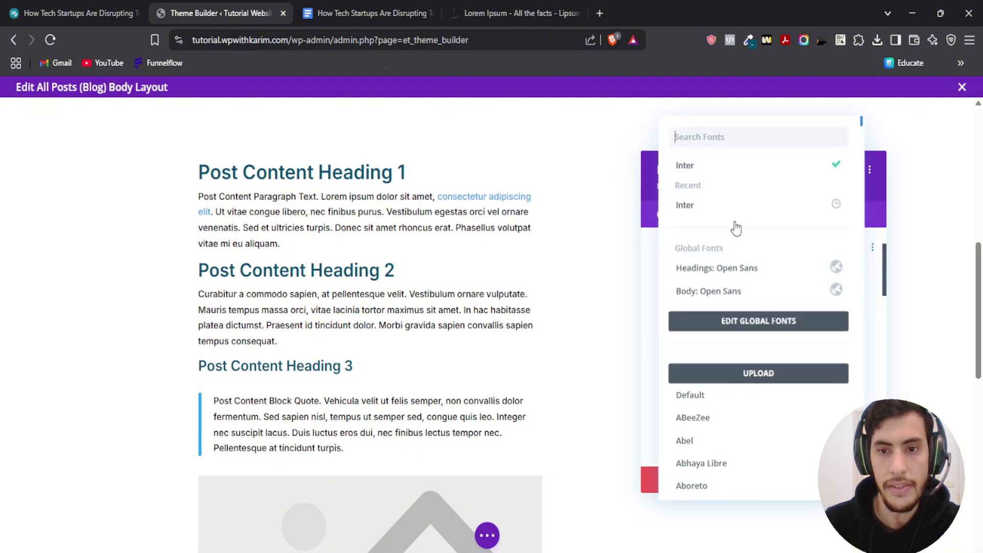
{"action": "scroll", "coordinate": [730, 264], "scroll_direction": "down", "scroll_amount": 5}
{"action": "scroll", "coordinate": [737, 256], "scroll_direction": "down", "scroll_amount": 8}
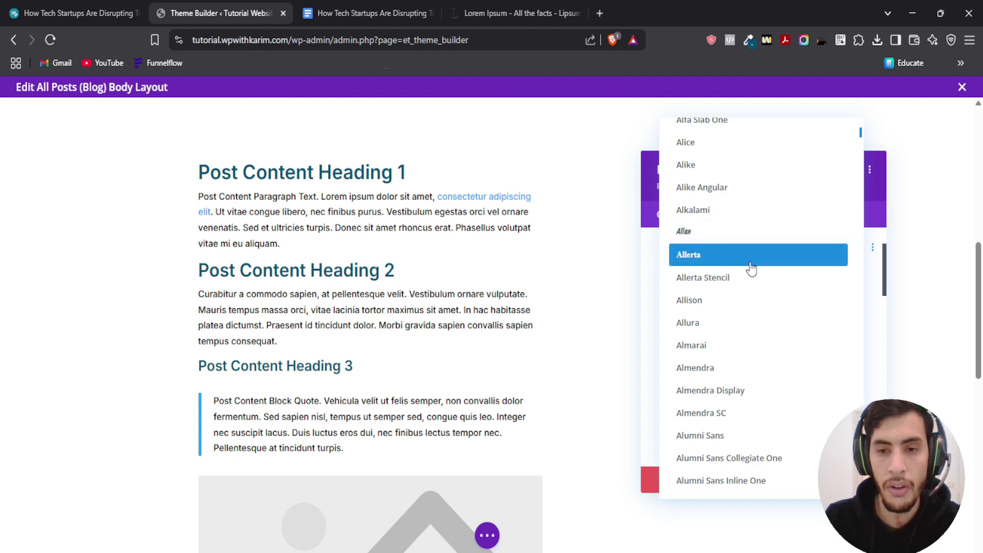
{"action": "scroll", "coordinate": [727, 343], "scroll_direction": "up", "scroll_amount": 10}
{"action": "scroll", "coordinate": [727, 343], "scroll_direction": "up", "scroll_amount": 5}
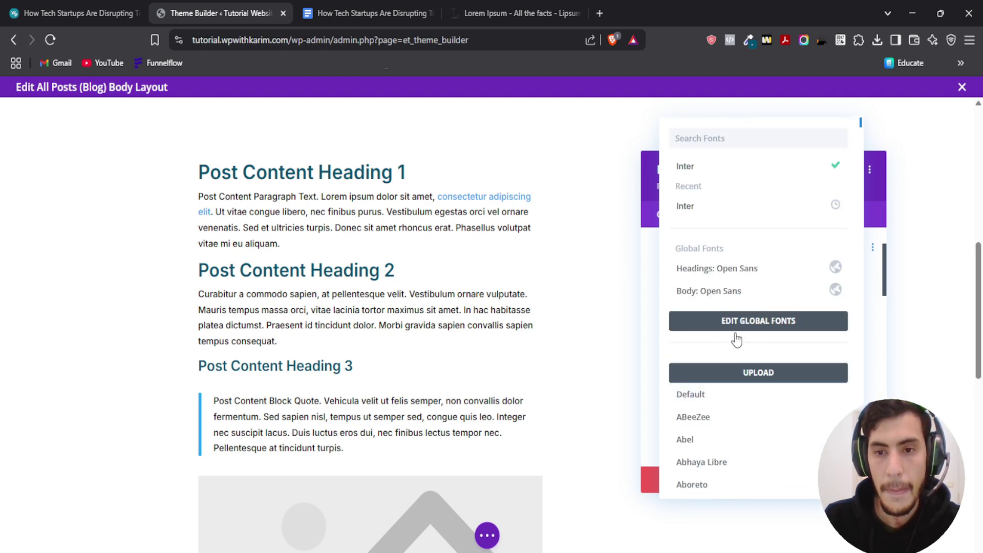
{"action": "left_click", "coordinate": [703, 214]}
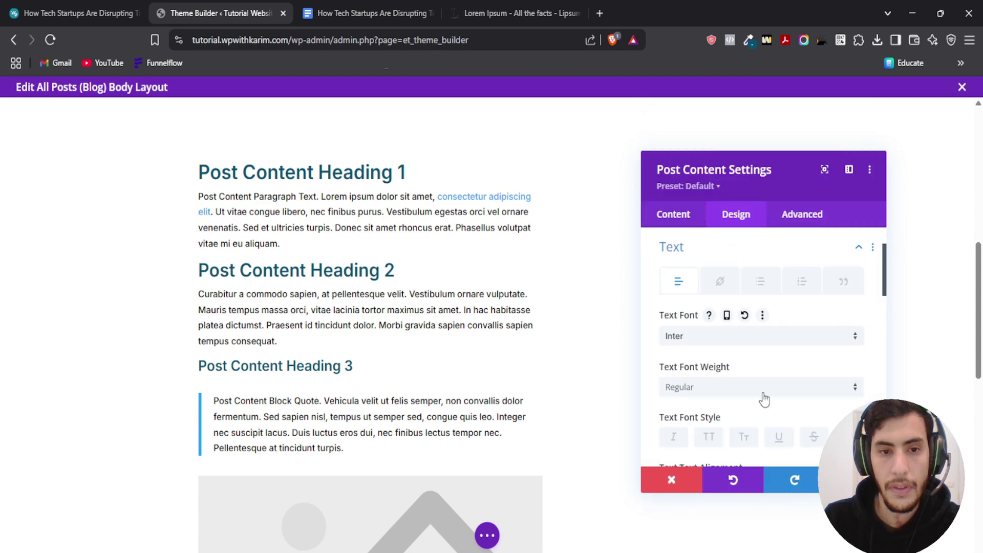
- Set the post content's body text size to 15px and save the module settings
{"action": "scroll", "coordinate": [569, 310], "scroll_direction": "down", "scroll_amount": 5}
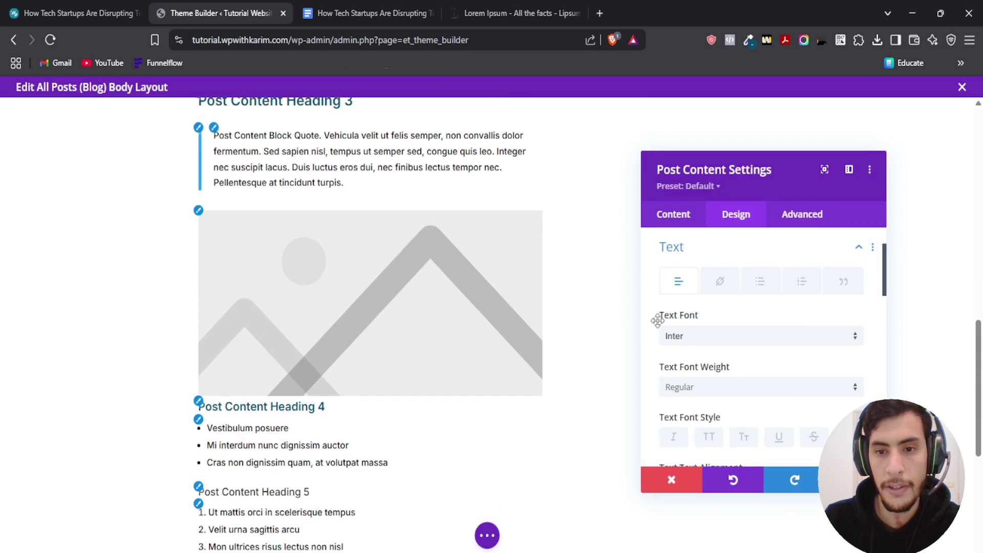
{"action": "scroll", "coordinate": [696, 333], "scroll_direction": "down", "scroll_amount": 3}
{"action": "scroll", "coordinate": [693, 343], "scroll_direction": "down", "scroll_amount": 3}
{"action": "scroll", "coordinate": [727, 361], "scroll_direction": "up", "scroll_amount": 6}
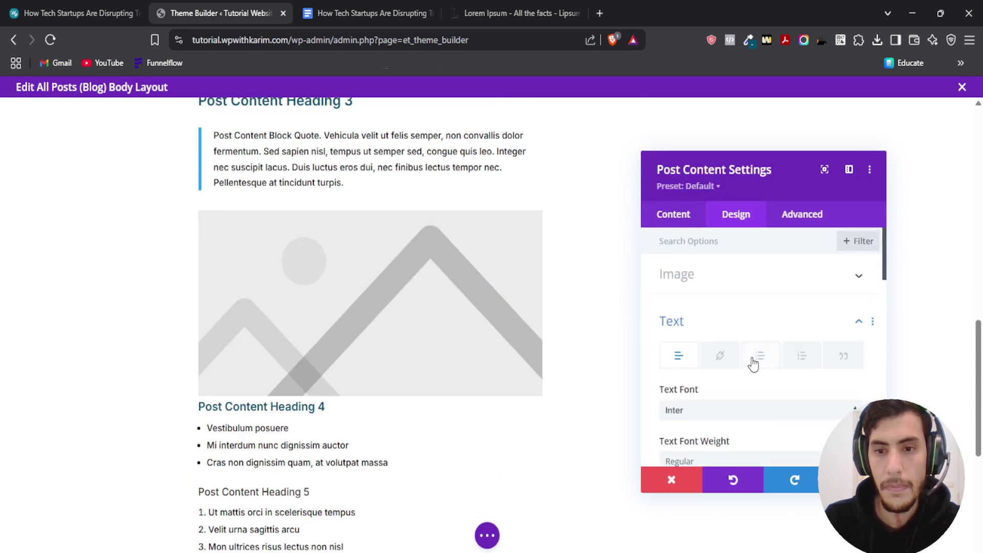
{"action": "scroll", "coordinate": [753, 354], "scroll_direction": "down", "scroll_amount": 5}
{"action": "scroll", "coordinate": [755, 343], "scroll_direction": "down", "scroll_amount": 2}
{"action": "left_click", "coordinate": [825, 364]}
{"action": "key", "text": "Up"}
{"action": "key", "text": "Up"}
{"action": "key", "text": "Up"}
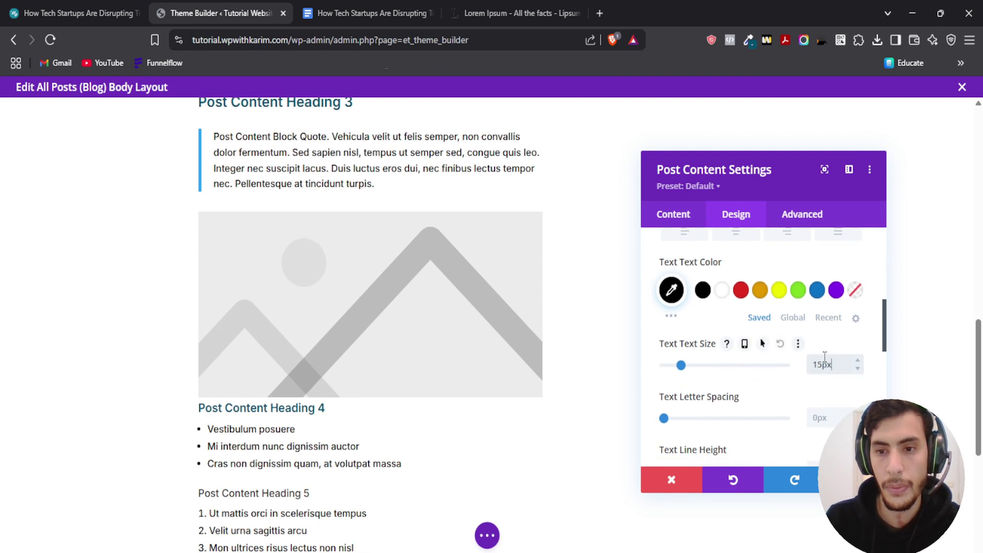
{"action": "key", "text": "Down"}
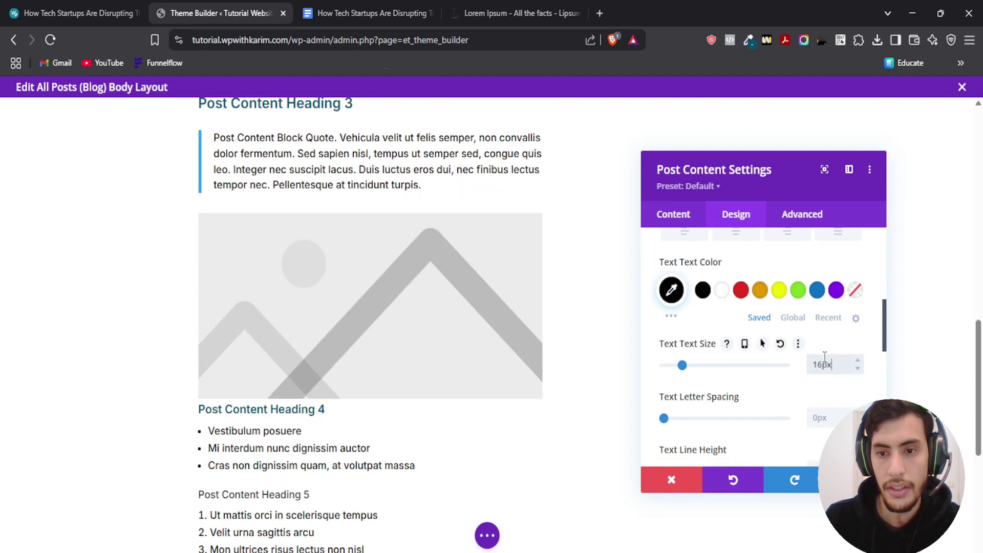
{"action": "key", "text": "Down"}
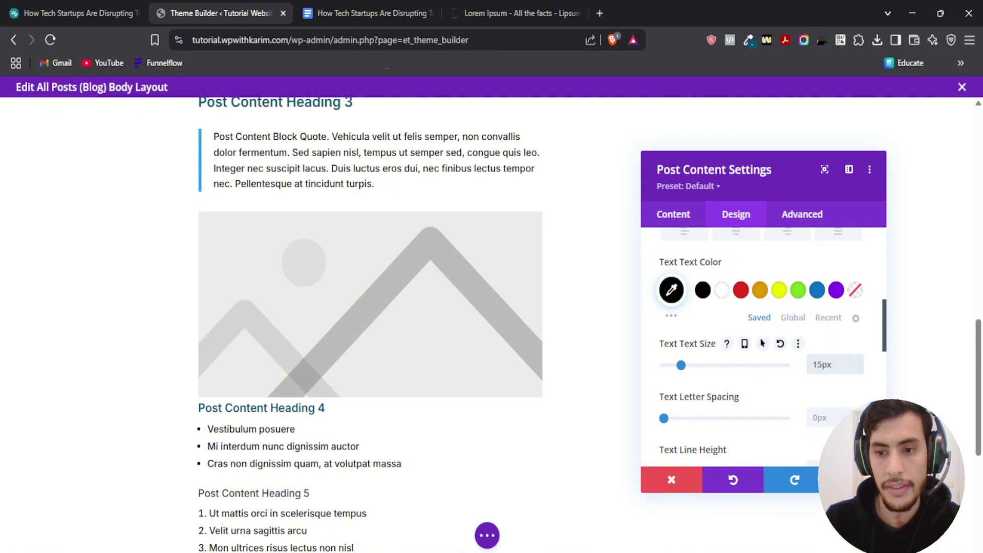
{"action": "left_click", "coordinate": [855, 479]}
- Set the post content module's width and max width to 100%
{"action": "scroll", "coordinate": [514, 349], "scroll_direction": "up", "scroll_amount": 10}
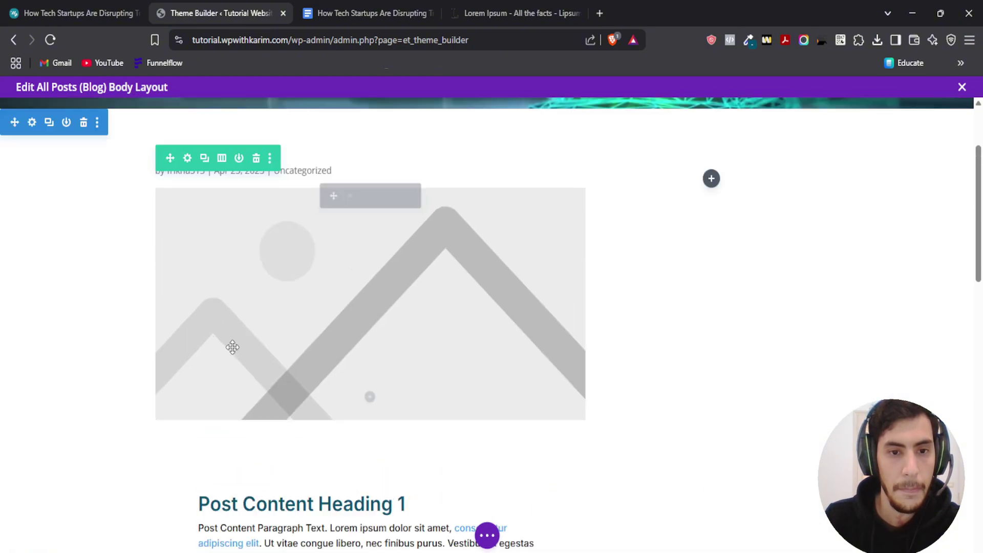
{"action": "scroll", "coordinate": [233, 347], "scroll_direction": "down", "scroll_amount": 4}
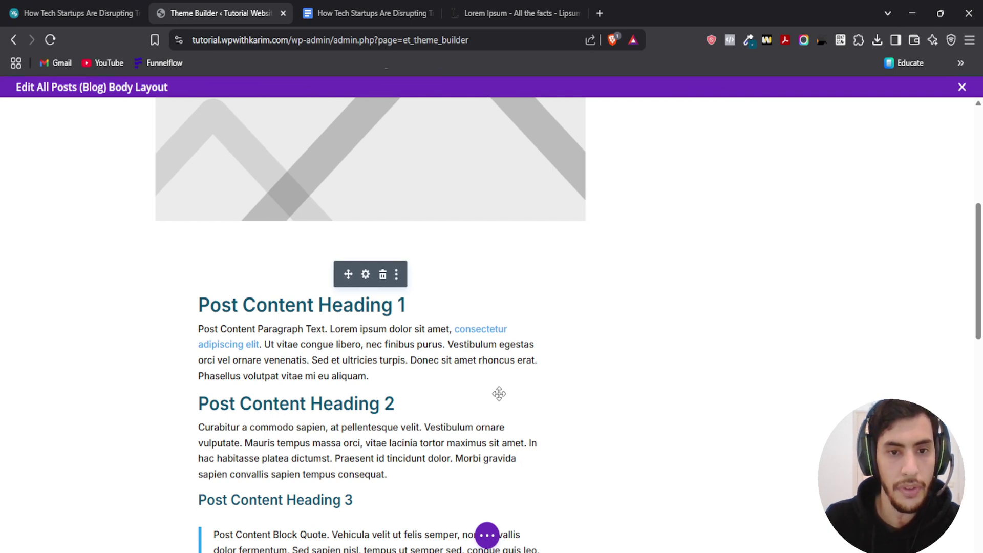
{"action": "mouse_move", "coordinate": [499, 310]}
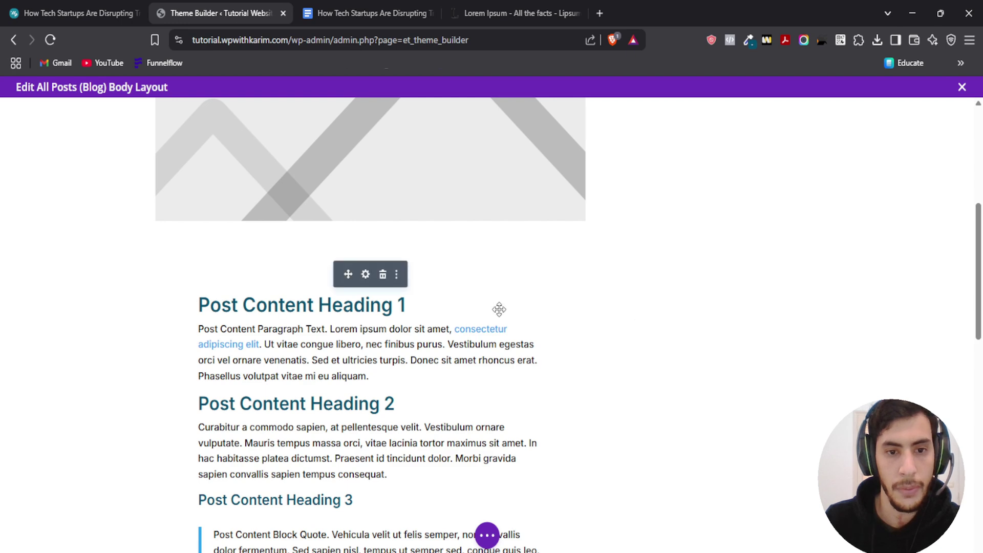
{"action": "left_click", "coordinate": [366, 276]}
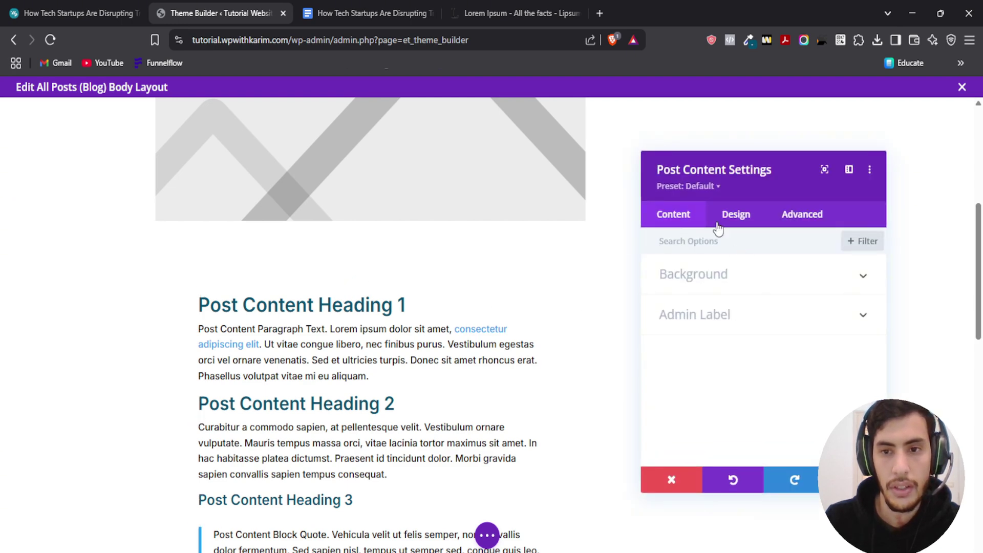
{"action": "left_click", "coordinate": [743, 217]}
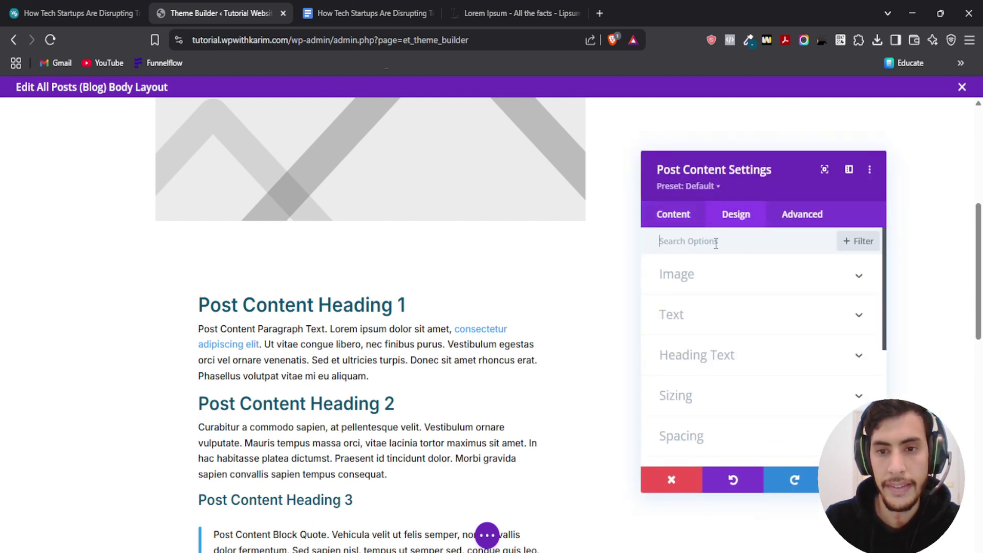
{"action": "scroll", "coordinate": [708, 330], "scroll_direction": "down", "scroll_amount": 2}
{"action": "left_click", "coordinate": [693, 333]}
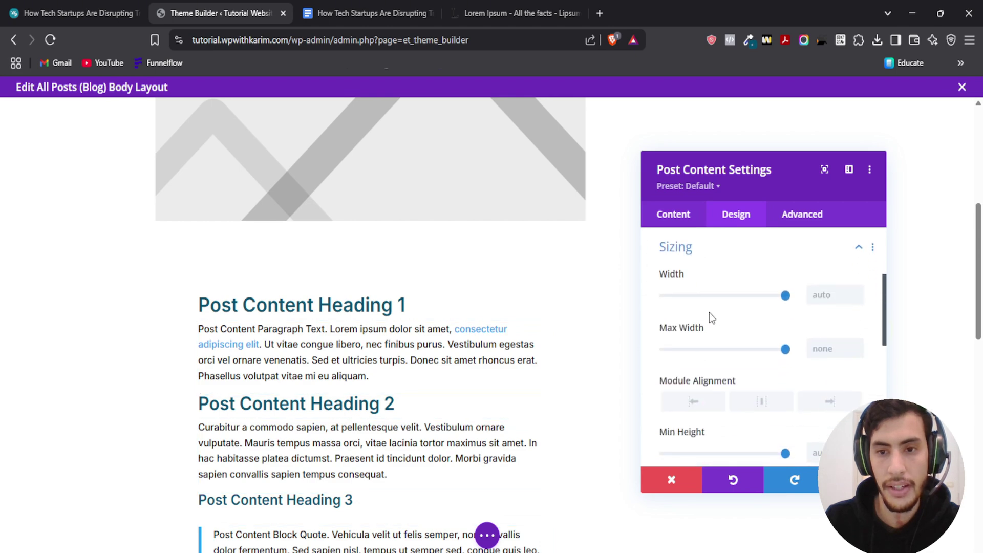
{"action": "left_click", "coordinate": [785, 296]}
{"action": "left_click", "coordinate": [785, 349]}
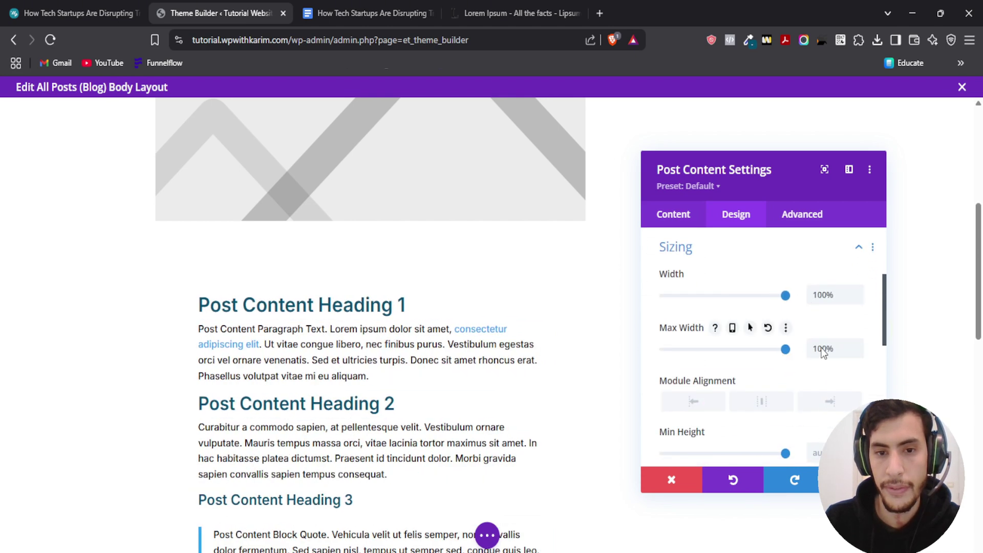
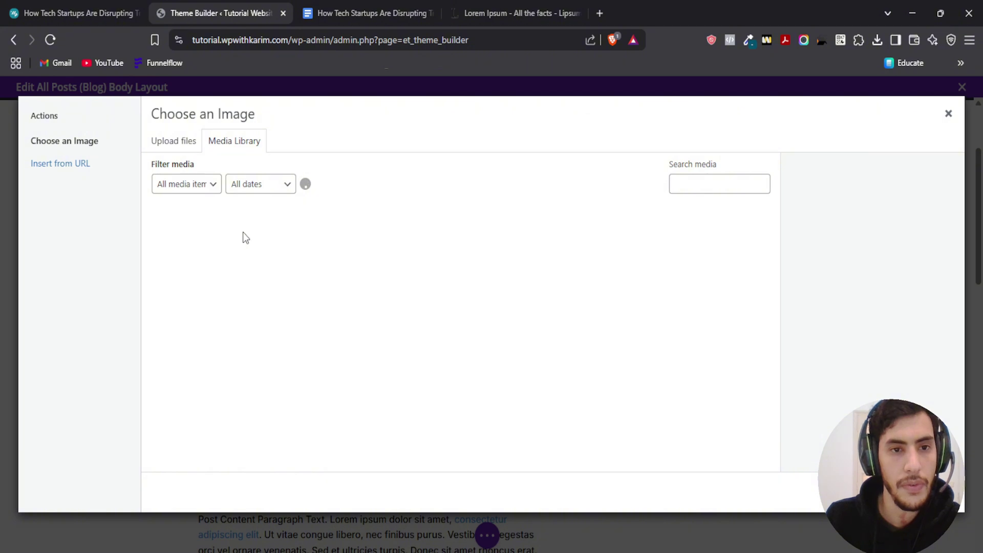
- Fill the sidebar image module with Blue-Black-and-Grey-Tech-Business-Logo.png from the media library and save the module
{"action": "left_click", "coordinate": [203, 268]}
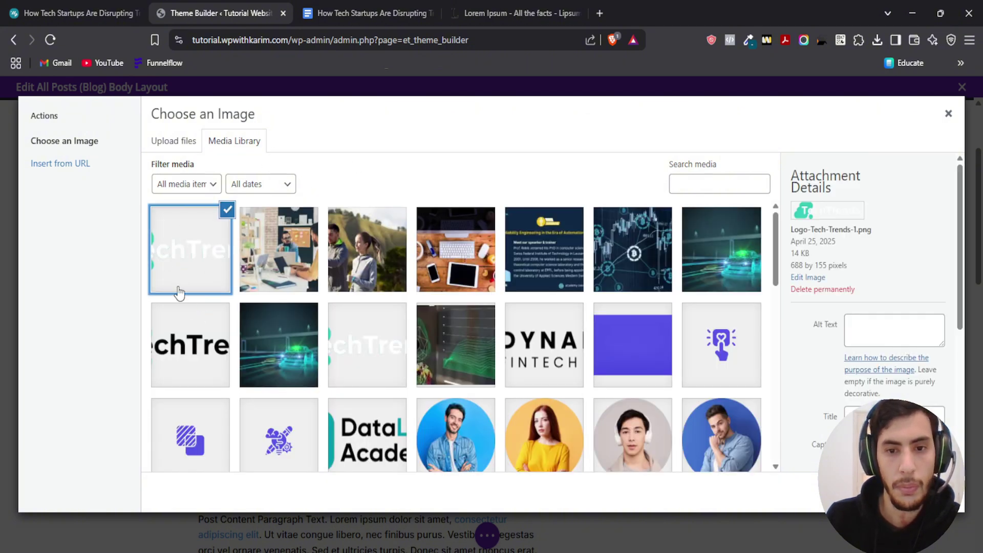
{"action": "left_click", "coordinate": [191, 361]}
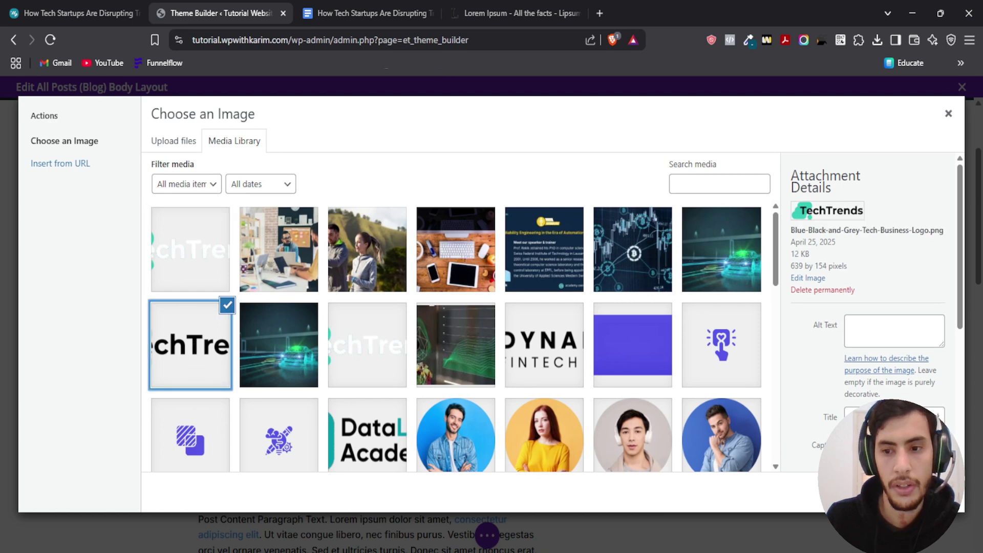
{"action": "left_click", "coordinate": [914, 492]}
{"action": "left_click", "coordinate": [855, 480]}
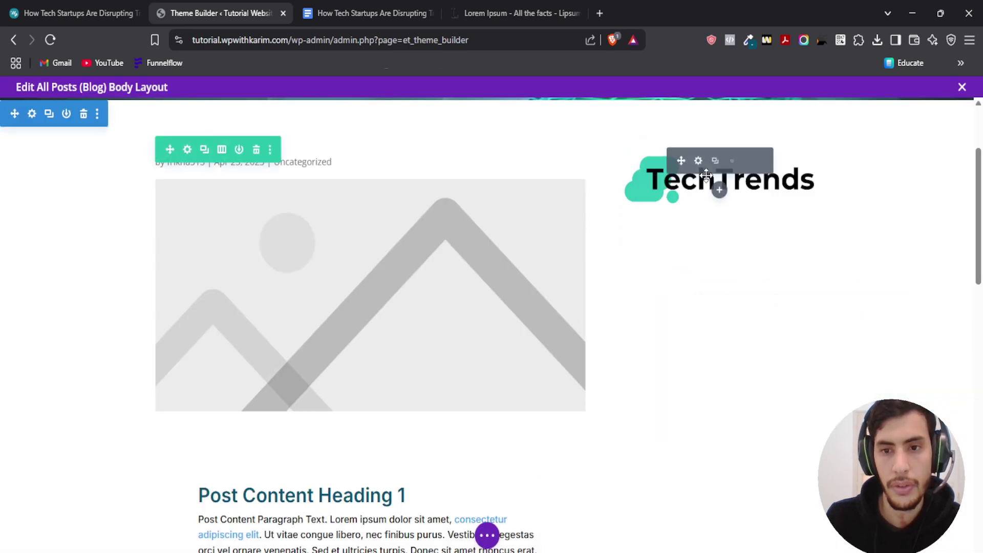
- Set the TechTrends logo image's width to 80% and save the image settings
{"action": "left_click", "coordinate": [698, 162]}
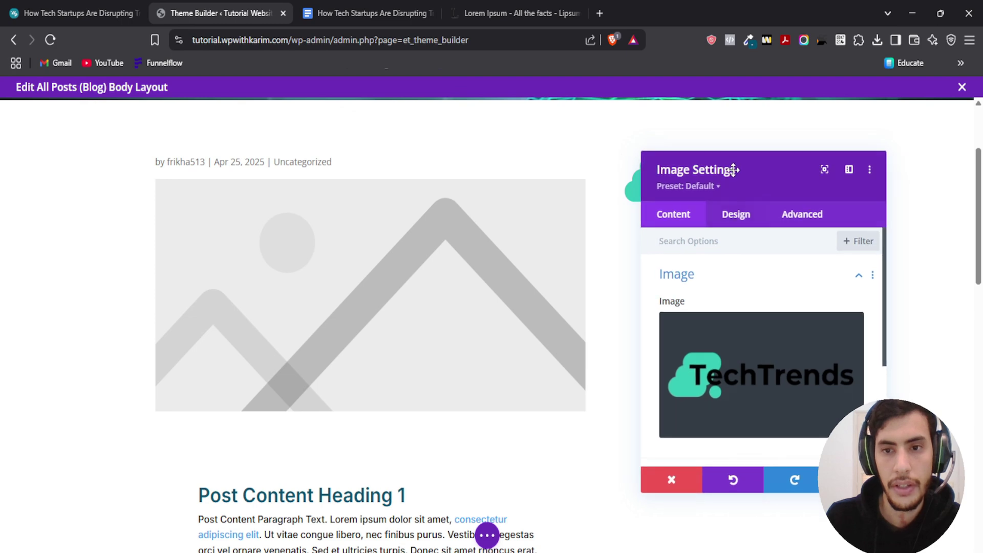
{"action": "left_click_drag", "start_coordinate": [737, 167], "coordinate": [346, 140]}
{"action": "left_click", "coordinate": [342, 187]}
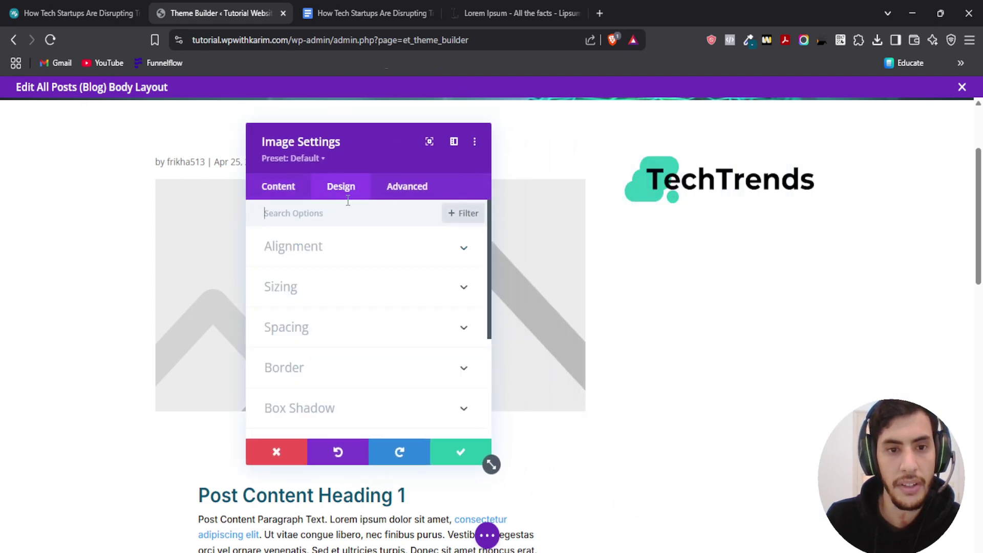
{"action": "left_click", "coordinate": [305, 287]}
{"action": "left_click_drag", "start_coordinate": [391, 322], "coordinate": [367, 320]}
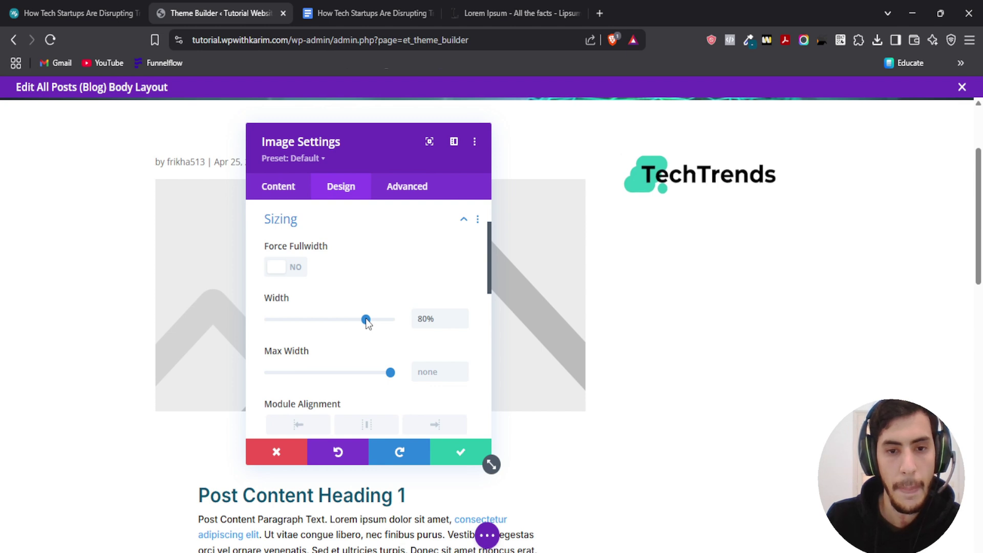
{"action": "left_click", "coordinate": [457, 450]}
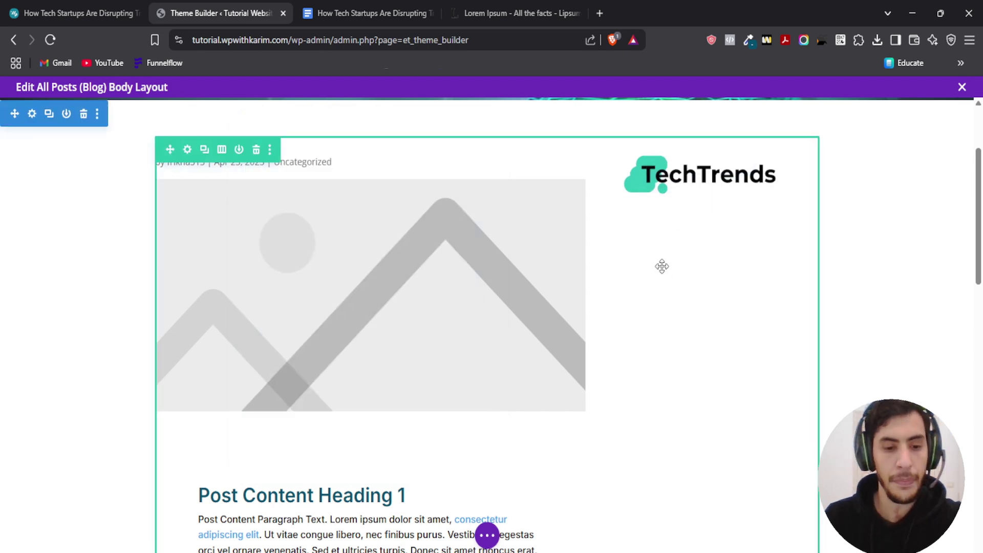
{"action": "mouse_move", "coordinate": [698, 188]}
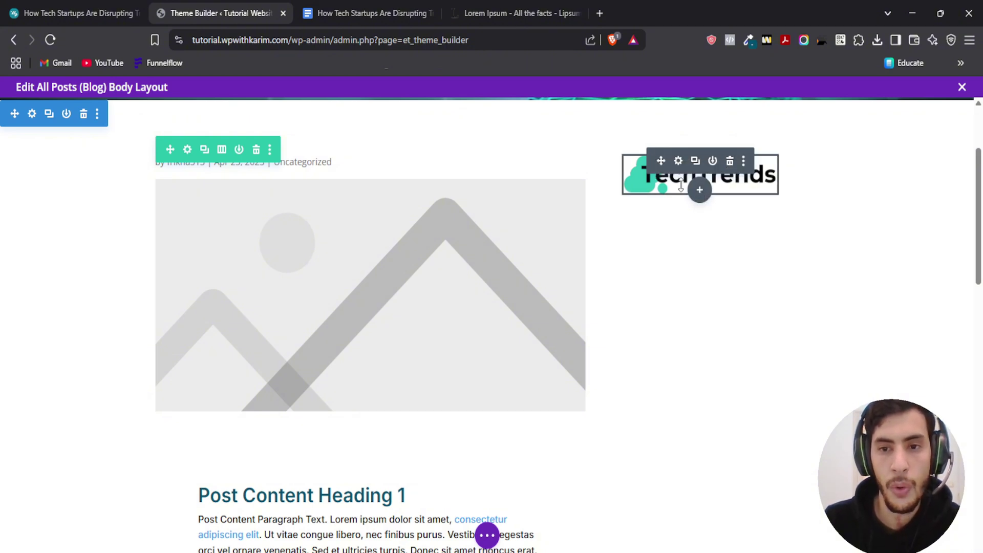
- Insert a Text module below the TechTrends logo and select its placeholder body text
{"action": "left_click", "coordinate": [700, 192]}
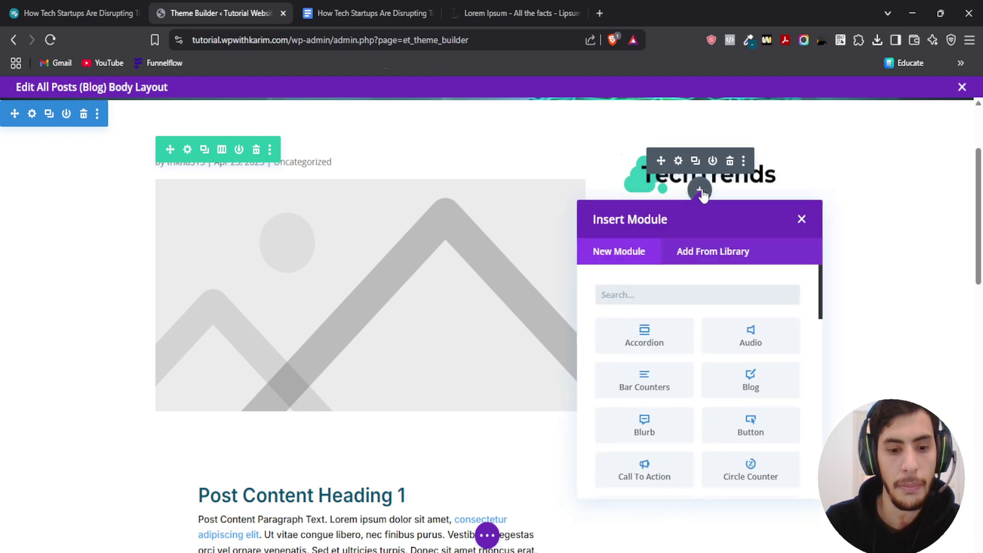
{"action": "type", "text": "text"}
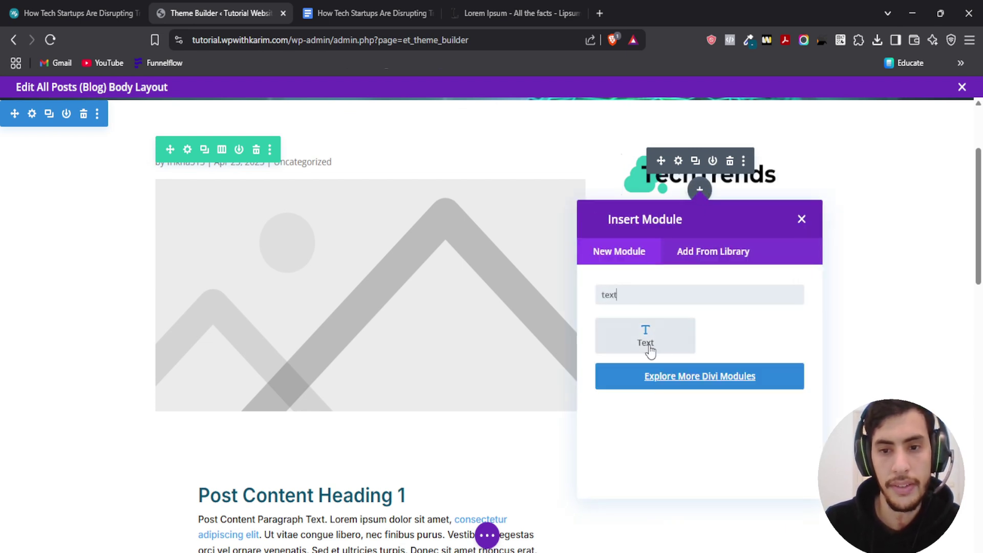
{"action": "left_click", "coordinate": [646, 340]}
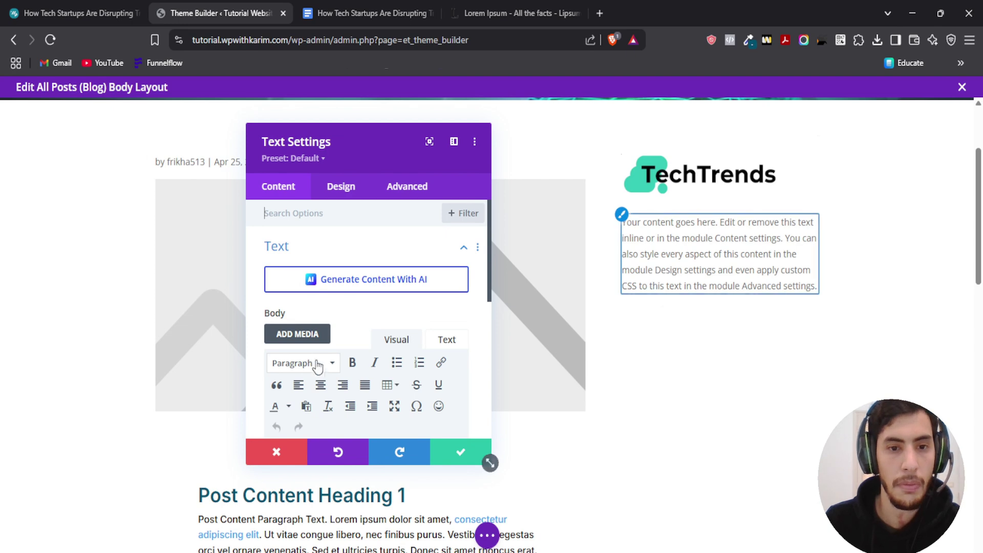
{"action": "scroll", "coordinate": [344, 337], "scroll_direction": "down", "scroll_amount": 3}
{"action": "mouse_move", "coordinate": [275, 330]}
{"action": "left_mouse_down"}
{"action": "mouse_move", "coordinate": [419, 410]}
{"action": "mouse_move", "coordinate": [288, 343]}
{"action": "mouse_move", "coordinate": [272, 323]}
{"action": "mouse_move", "coordinate": [419, 404]}
{"action": "mouse_move", "coordinate": [275, 322]}
{"action": "left_mouse_up"}
{"action": "left_click", "coordinate": [272, 323]}
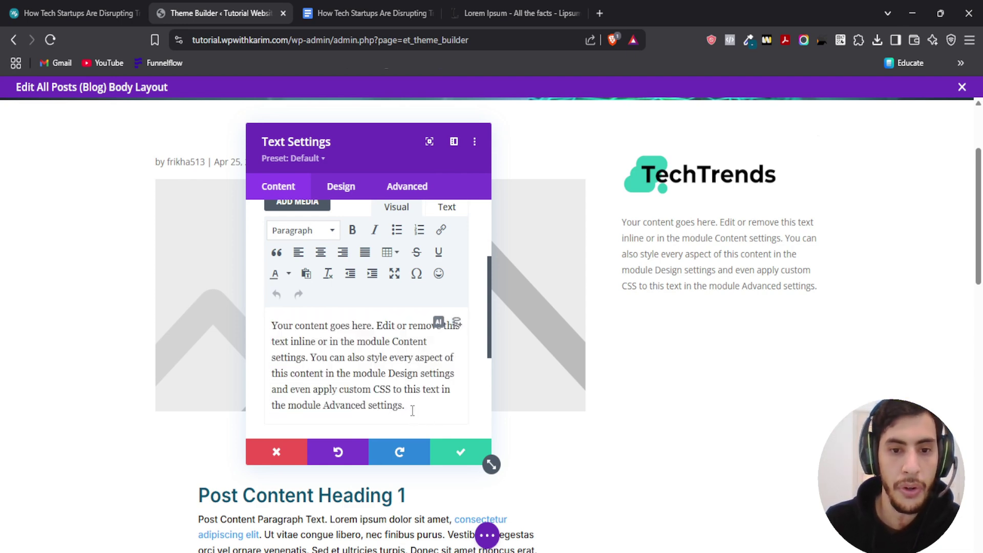
{"action": "left_click_drag", "start_coordinate": [412, 411], "coordinate": [265, 328]}
{"action": "left_click", "coordinate": [271, 324]}
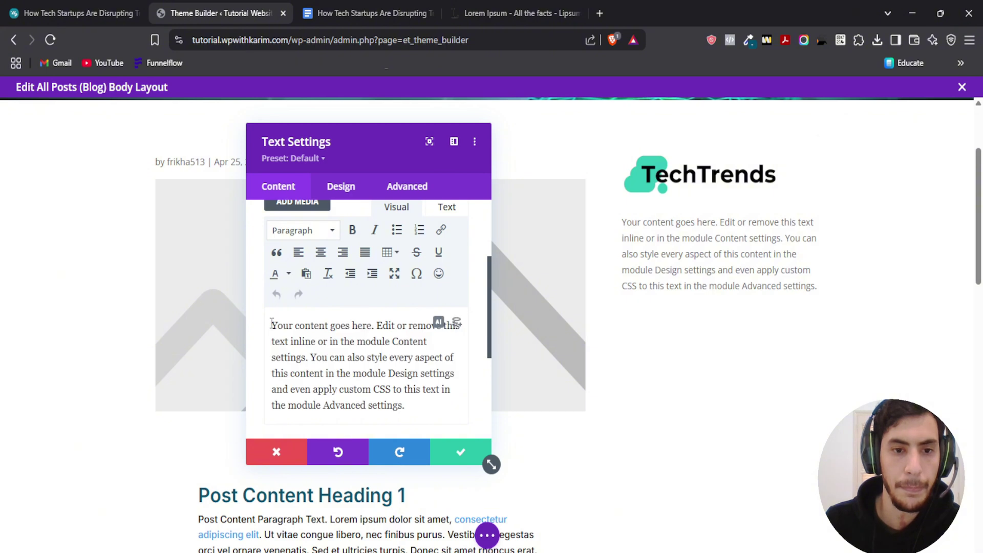
{"action": "left_click_drag", "start_coordinate": [416, 412], "coordinate": [265, 319]}
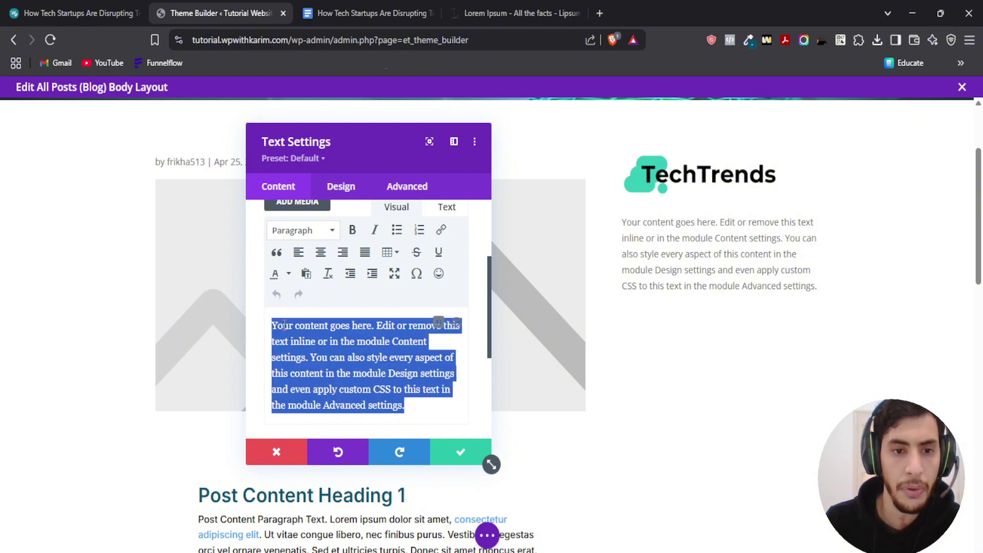
- Set the sidebar text module's text color to black
{"action": "left_click_drag", "start_coordinate": [354, 147], "coordinate": [213, 132]}
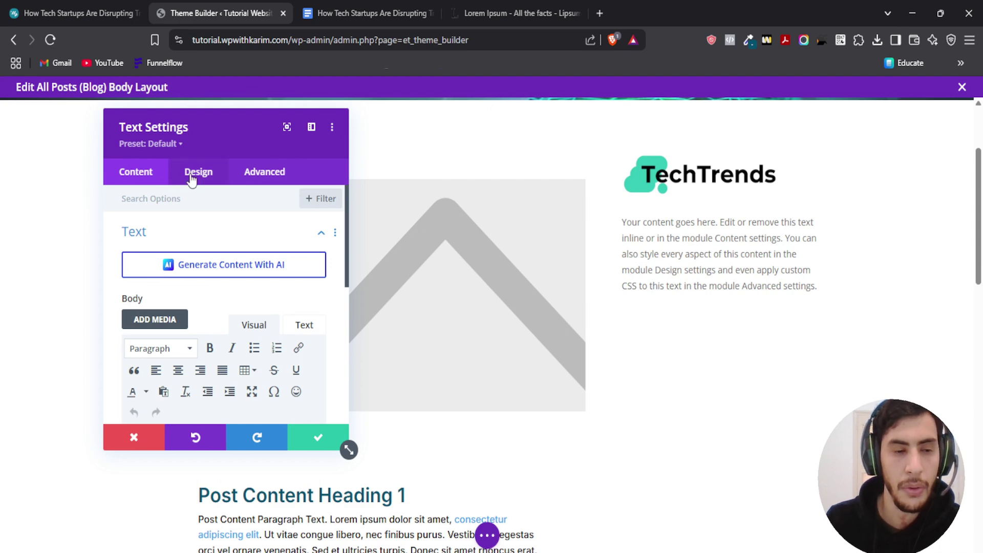
{"action": "left_click", "coordinate": [192, 174]}
{"action": "left_click", "coordinate": [159, 239]}
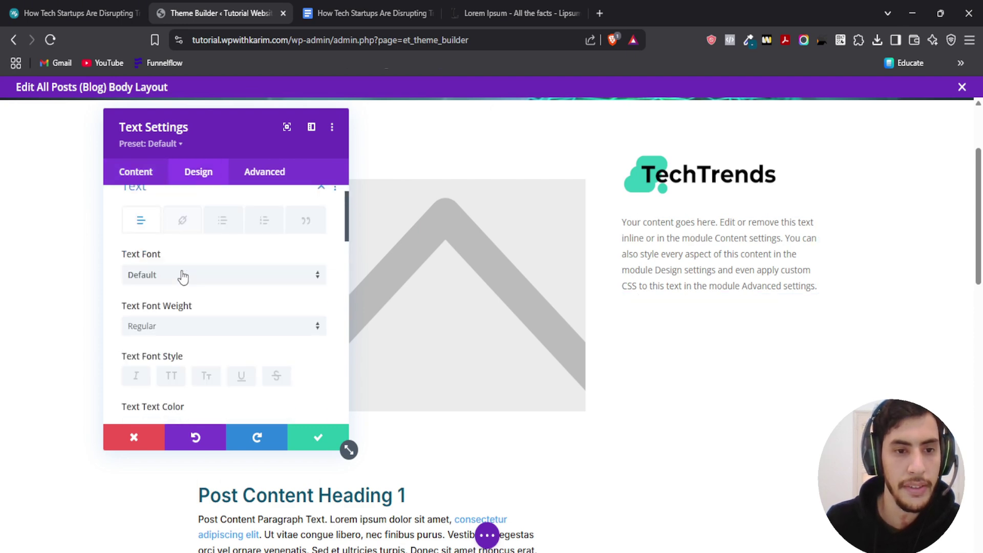
{"action": "scroll", "coordinate": [183, 276], "scroll_direction": "down", "scroll_amount": 2}
{"action": "left_click", "coordinate": [165, 348]}
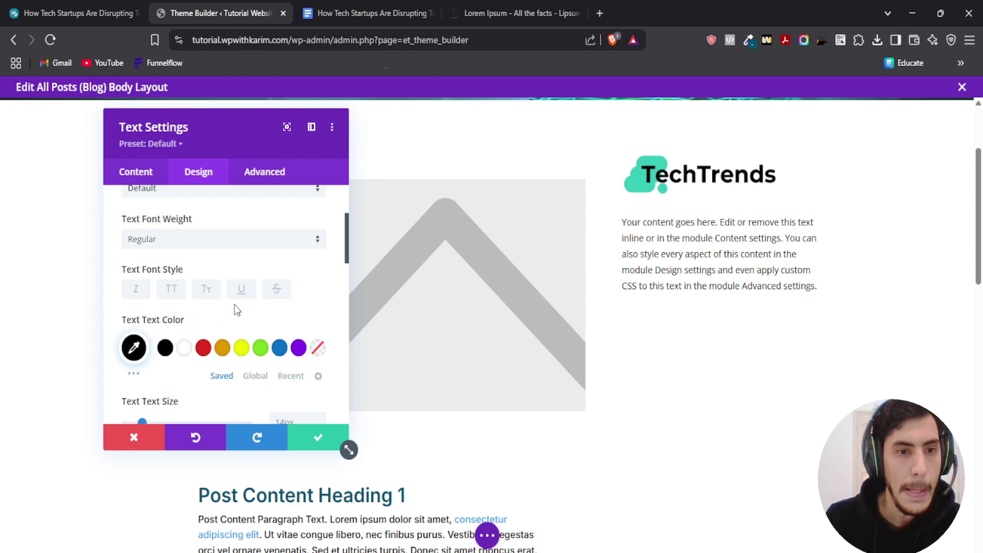
{"action": "scroll", "coordinate": [220, 302], "scroll_direction": "down", "scroll_amount": 1}
{"action": "scroll", "coordinate": [204, 292], "scroll_direction": "up", "scroll_amount": 4}
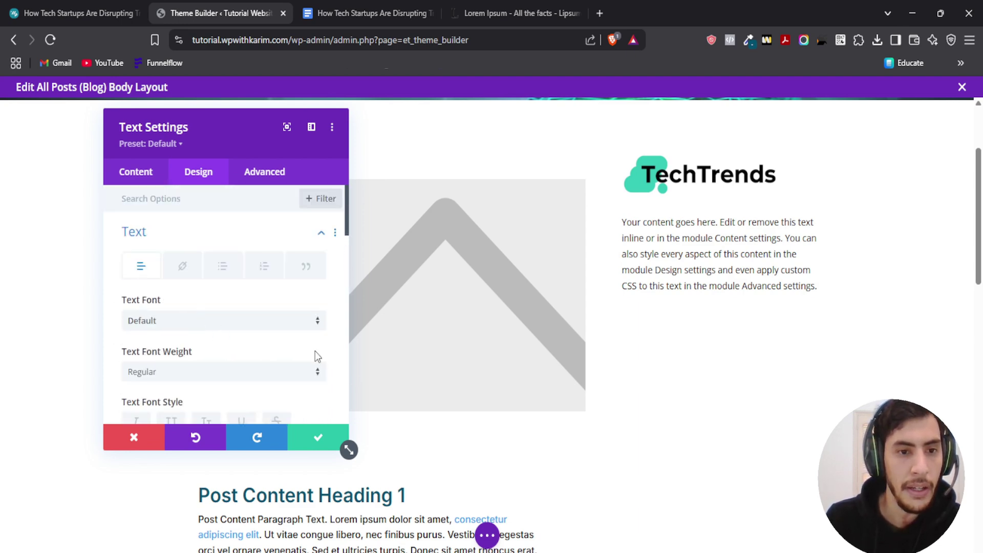
- Try the Semi Bold font weight on the sidebar text and return it to Regular
{"action": "scroll", "coordinate": [205, 327], "scroll_direction": "down", "scroll_amount": 1}
{"action": "left_click", "coordinate": [170, 310]}
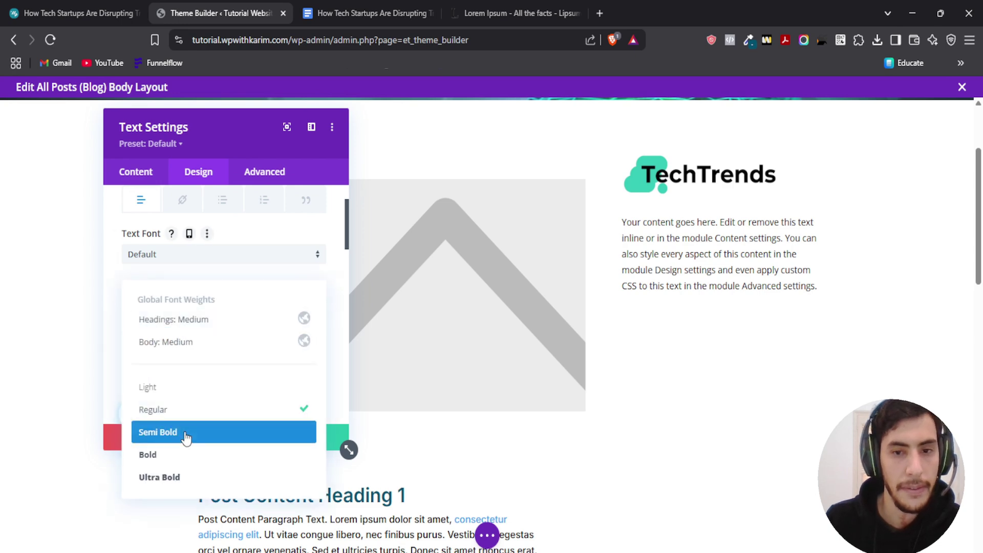
{"action": "left_click", "coordinate": [186, 436]}
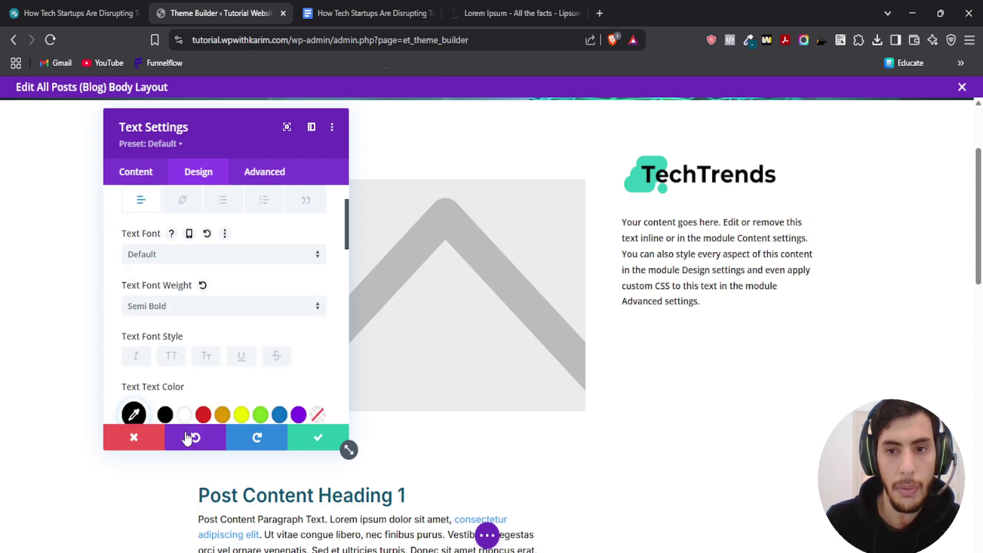
{"action": "left_click", "coordinate": [174, 309]}
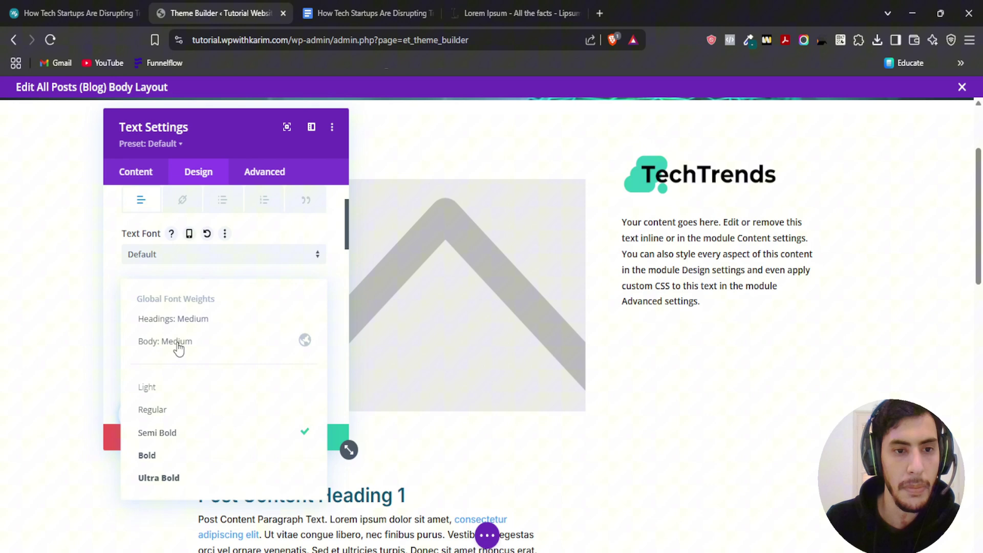
{"action": "left_click", "coordinate": [170, 410]}
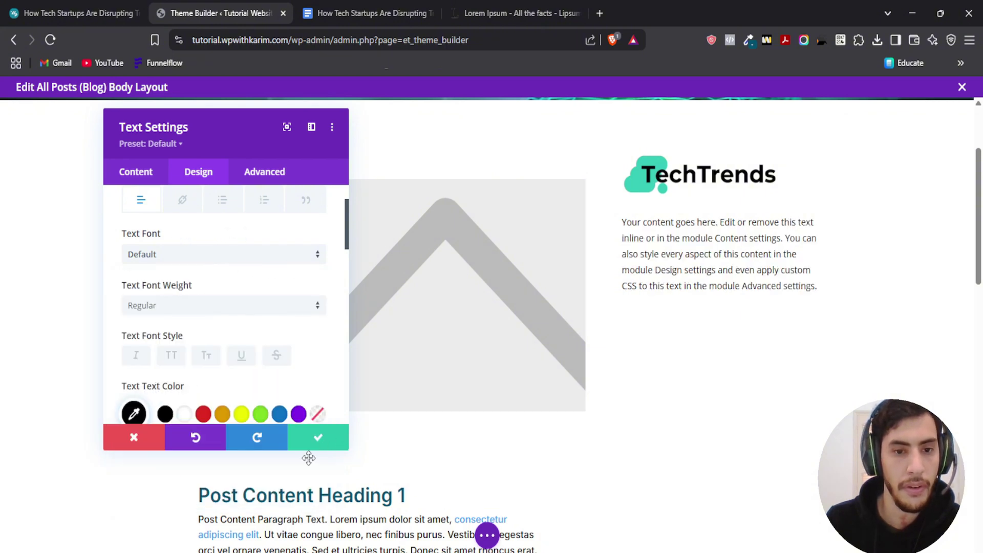
- Close the text module's settings and insert a Social Media Follow module below the sidebar text
{"action": "key", "text": "Escape"}
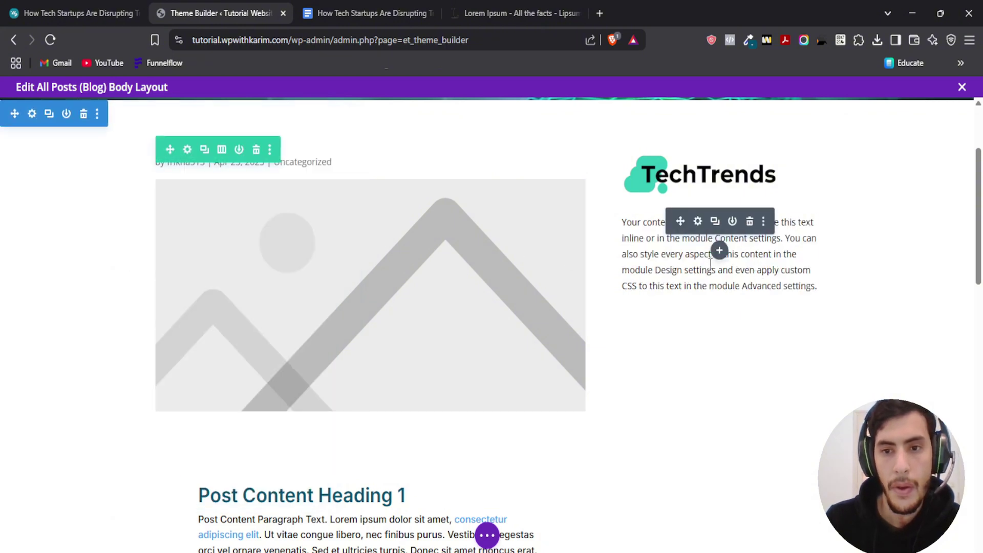
{"action": "left_click", "coordinate": [718, 251]}
{"action": "type", "text": "social"}
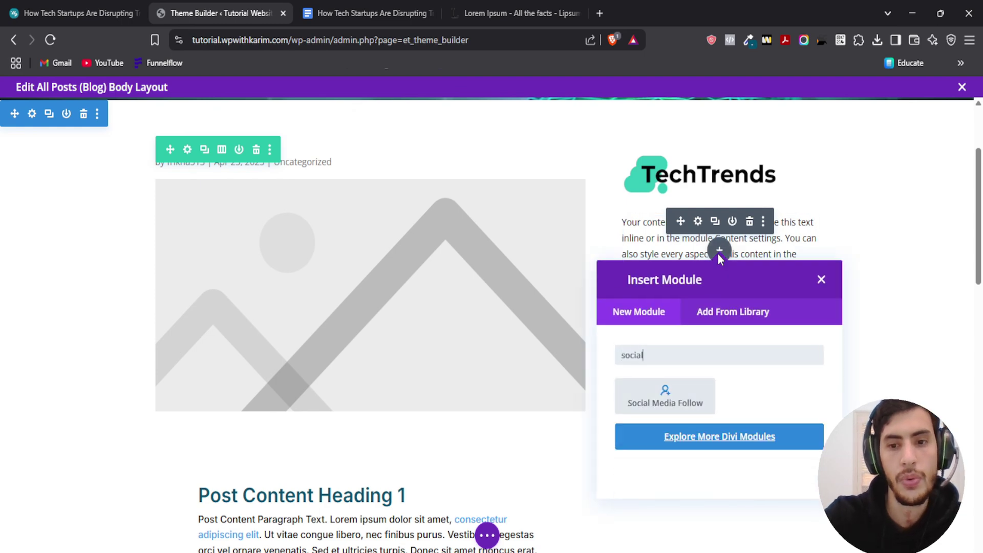
{"action": "left_click", "coordinate": [656, 394]}
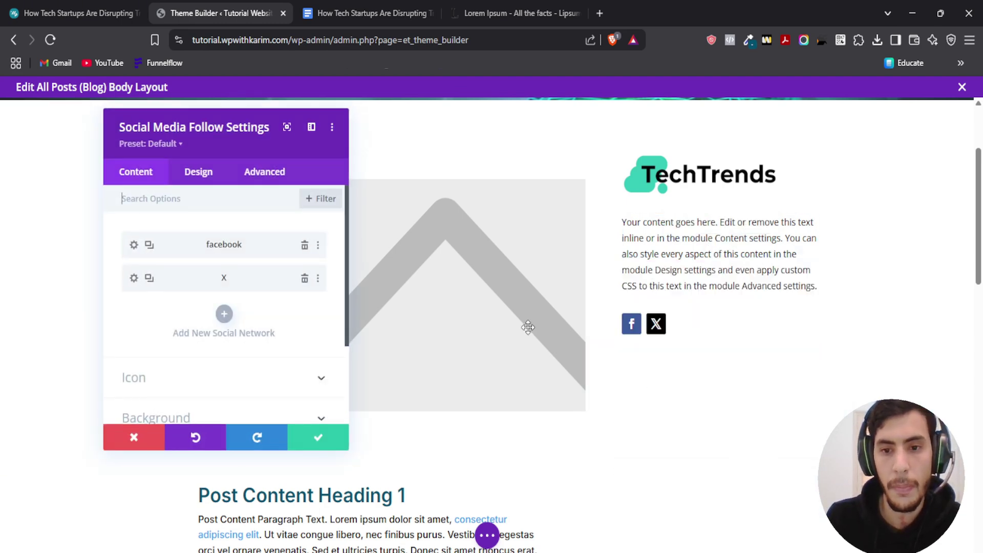
- Add a third social network to the Social Media Follow module and set it to Google
{"action": "left_click", "coordinate": [224, 314]}
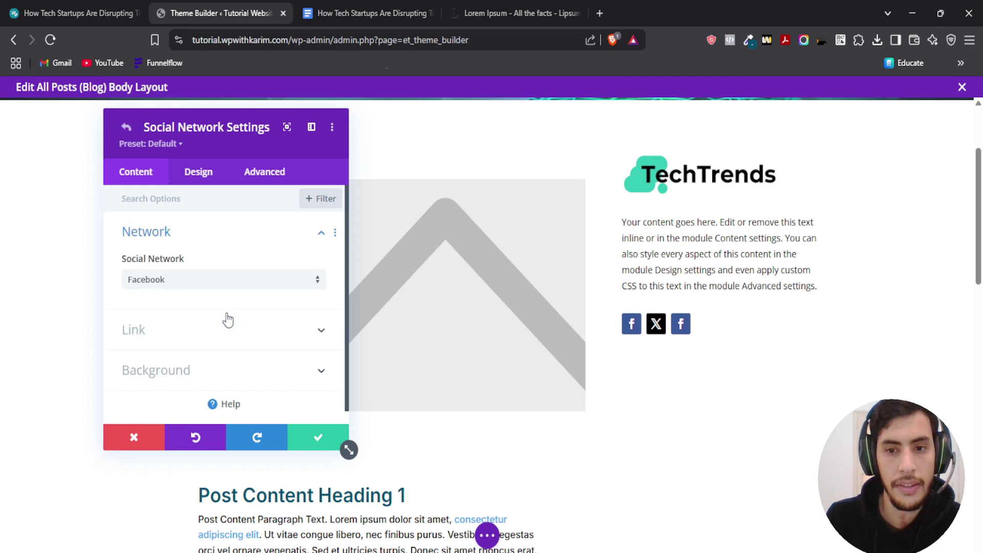
{"action": "left_click", "coordinate": [169, 279]}
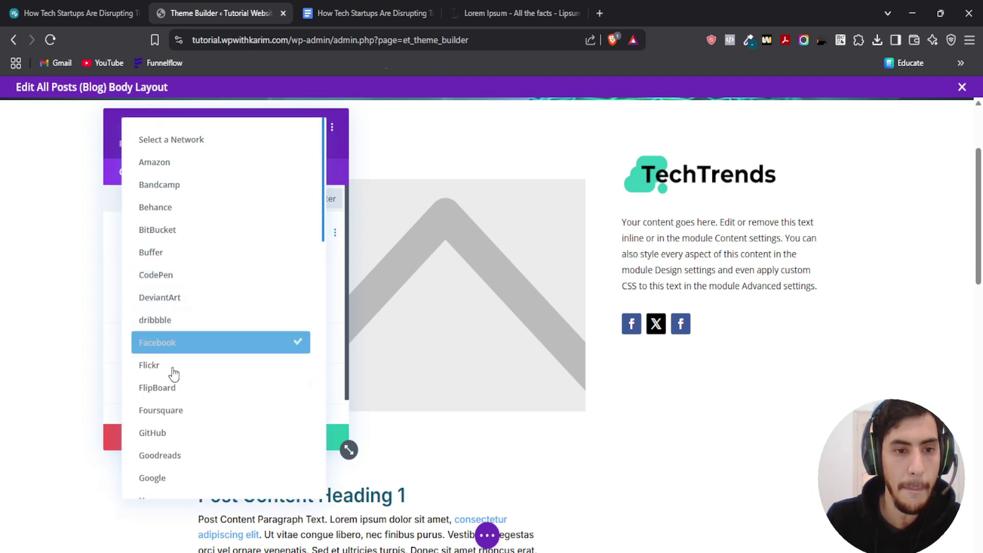
{"action": "scroll", "coordinate": [190, 448], "scroll_direction": "down", "scroll_amount": 1}
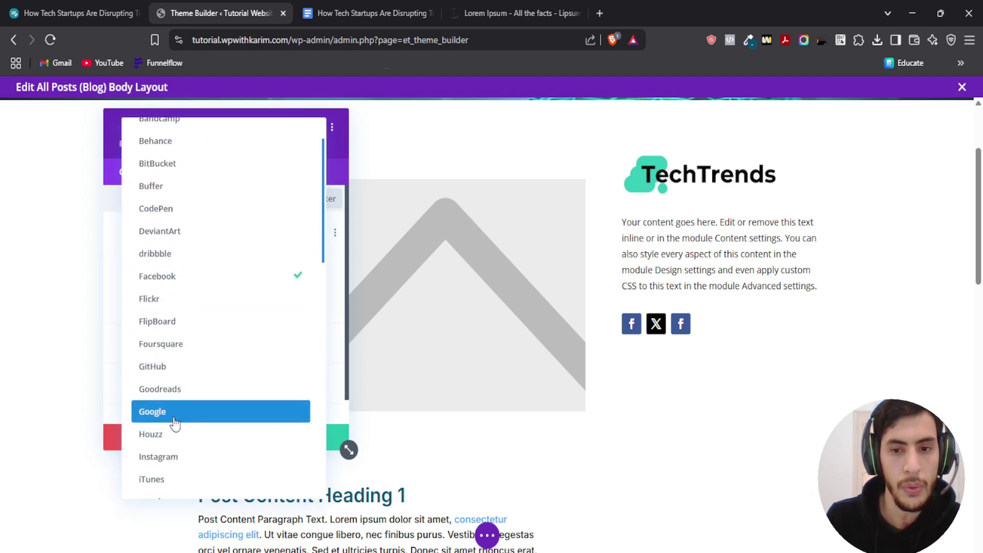
{"action": "left_click", "coordinate": [175, 423]}
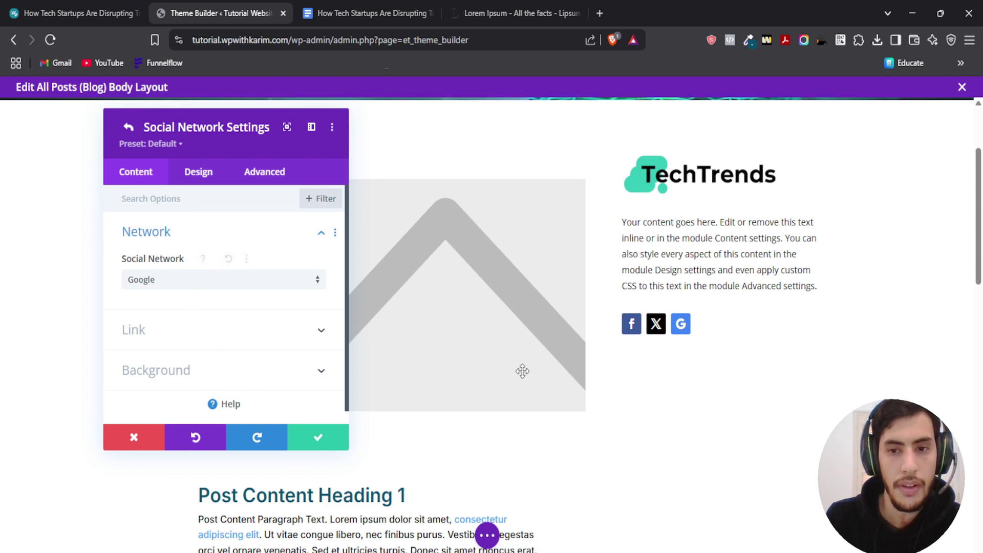
- Check the account link URL settings of the Google and Facebook networks and save the Social Media Follow module
{"action": "scroll", "coordinate": [150, 310], "scroll_direction": "down", "scroll_amount": 1}
{"action": "left_click", "coordinate": [144, 328]}
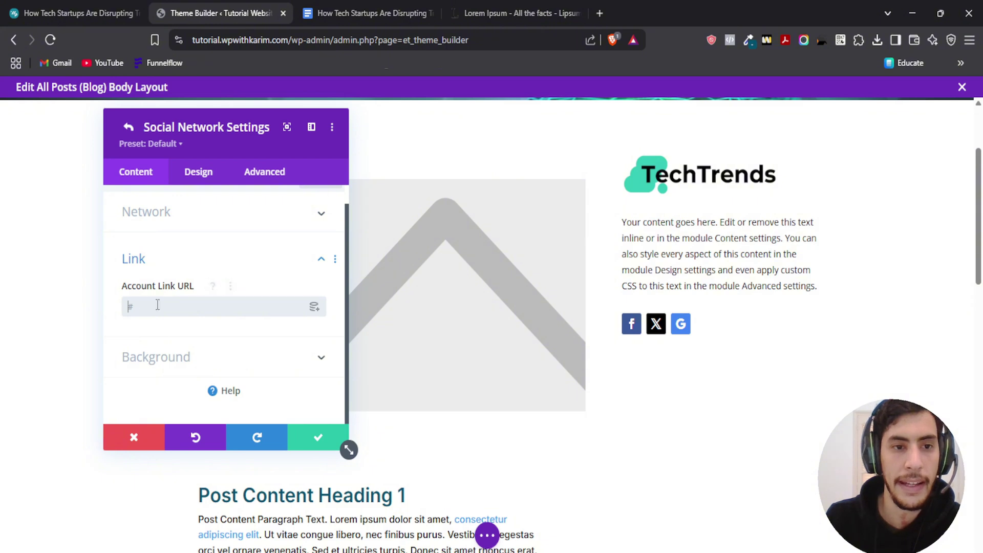
{"action": "left_click", "coordinate": [129, 131]}
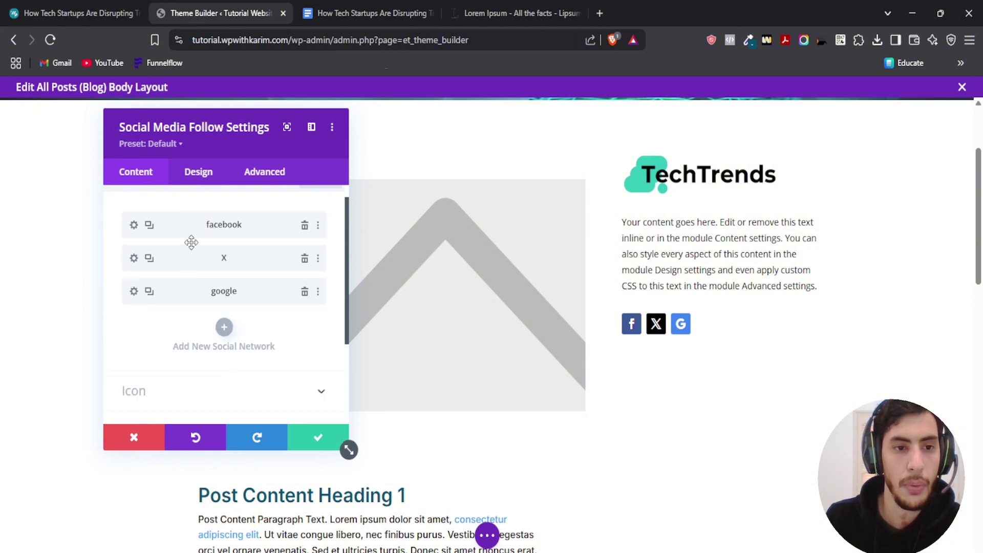
{"action": "left_click", "coordinate": [134, 225]}
{"action": "left_click", "coordinate": [156, 329]}
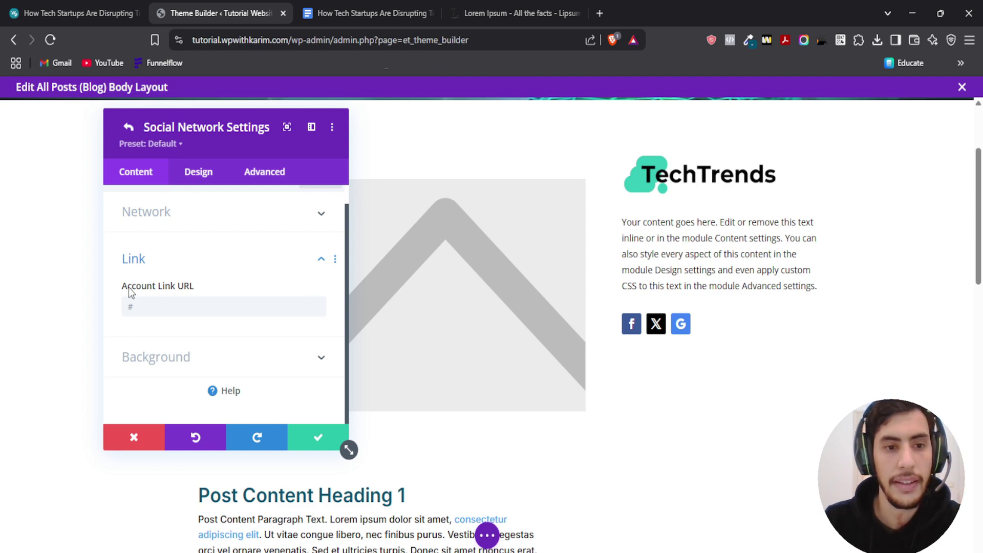
{"action": "left_click", "coordinate": [148, 307]}
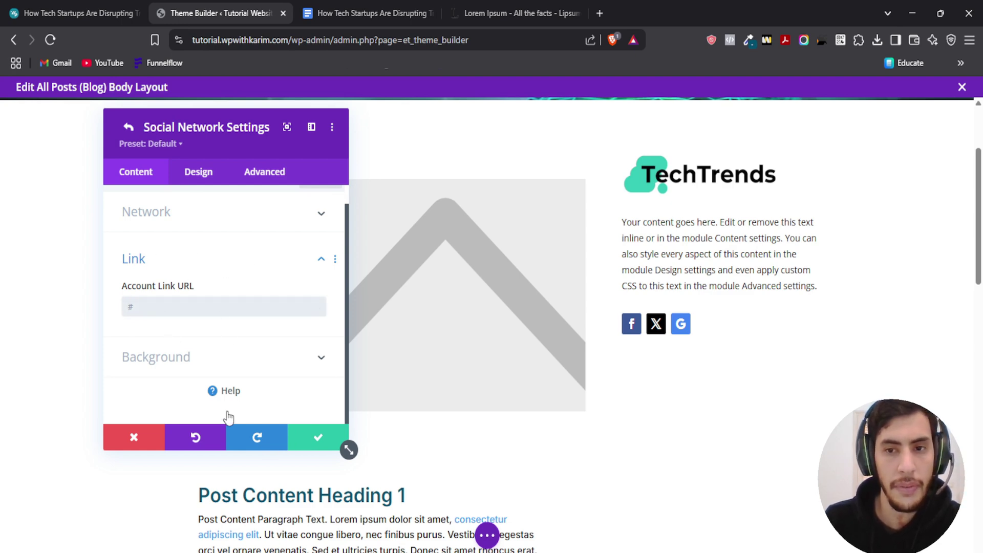
{"action": "left_click", "coordinate": [317, 438]}
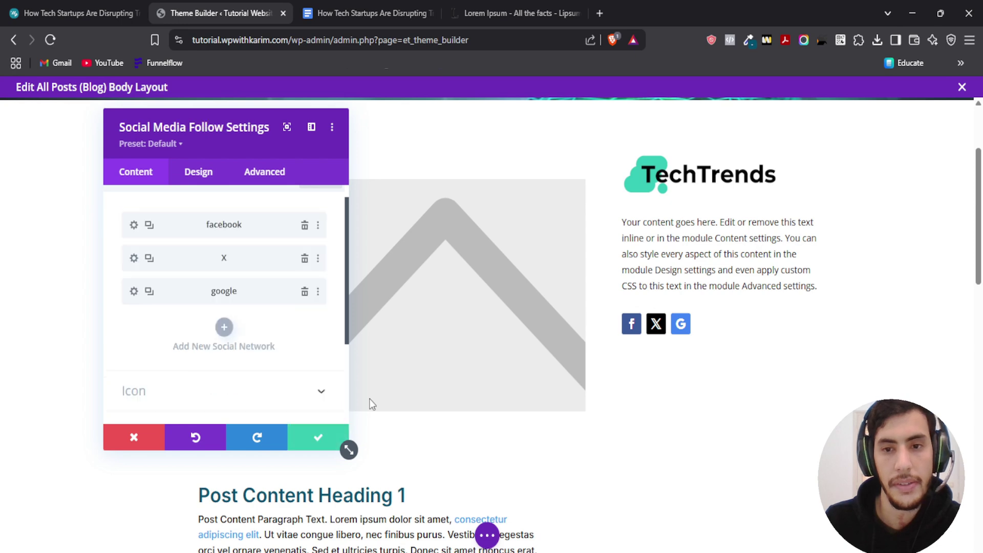
{"action": "left_click", "coordinate": [307, 441]}
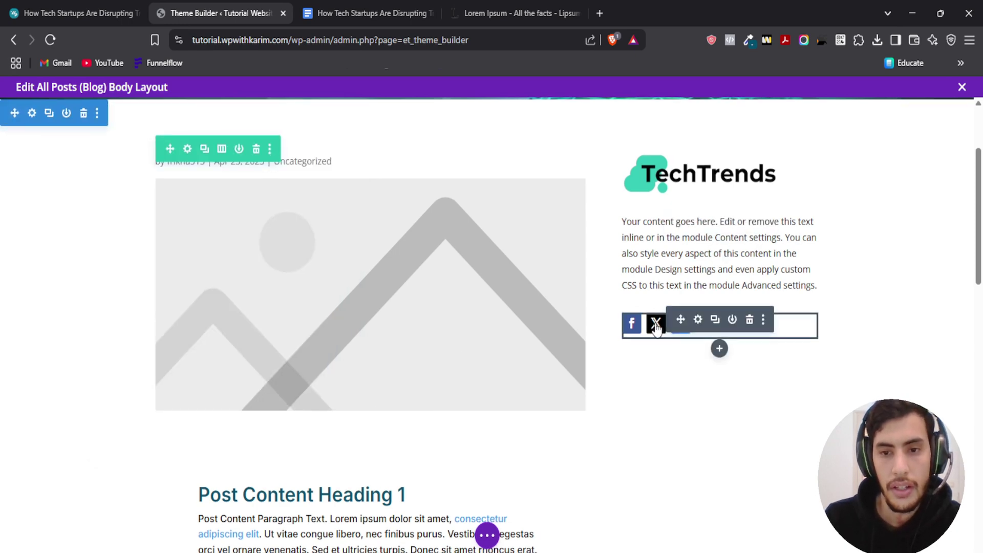
- Insert a Sidebar module below the social icons, keep Sidebar as its widget area, and save it
{"action": "scroll", "coordinate": [718, 327], "scroll_direction": "down", "scroll_amount": 1}
{"action": "left_click", "coordinate": [719, 283]}
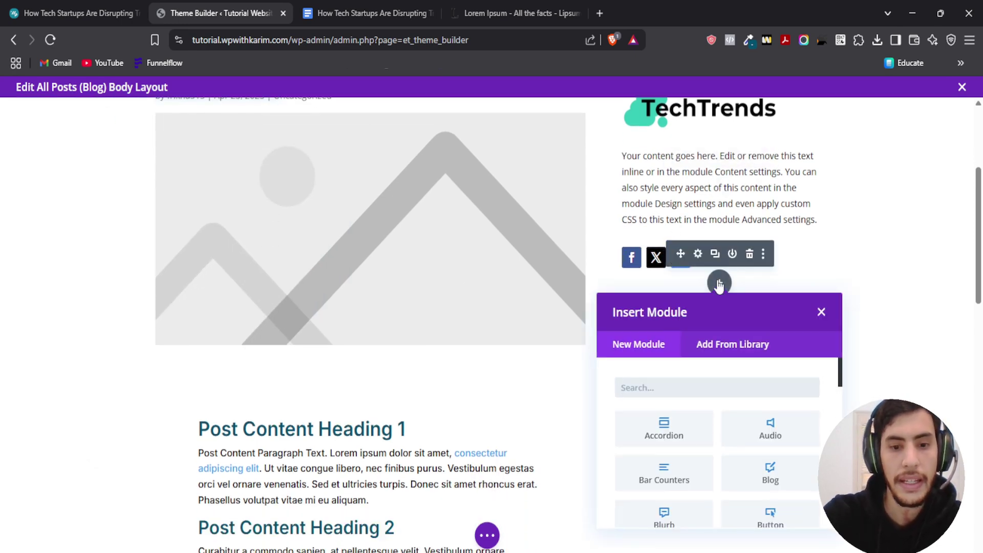
{"action": "type", "text": "side"}
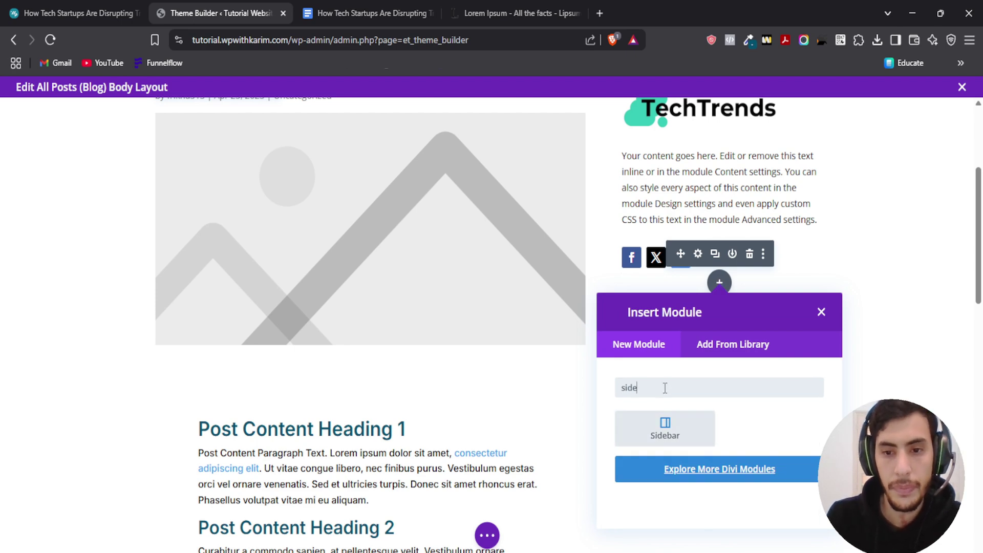
{"action": "left_click", "coordinate": [661, 431]}
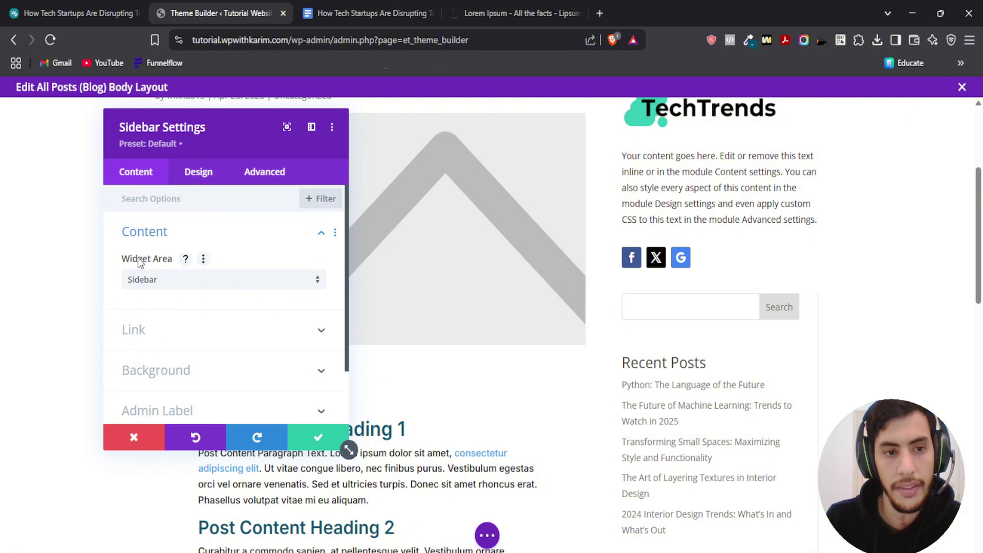
{"action": "left_click", "coordinate": [176, 279]}
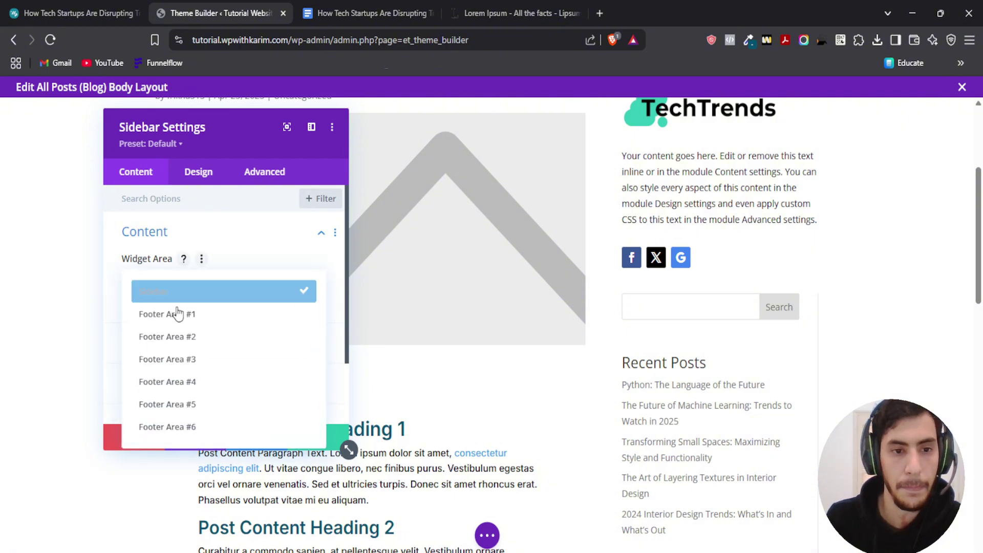
{"action": "left_click", "coordinate": [149, 287]}
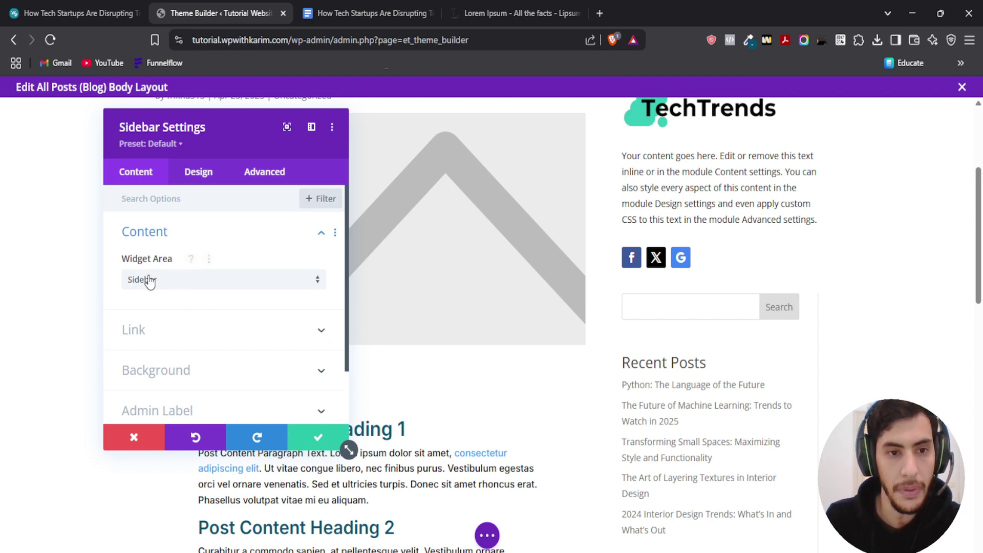
{"action": "left_click", "coordinate": [318, 435]}
- Open the site's WordPress dashboard in a new browser tab and go to the Widgets page
{"action": "scroll", "coordinate": [223, 173], "scroll_direction": "up", "scroll_amount": 4}
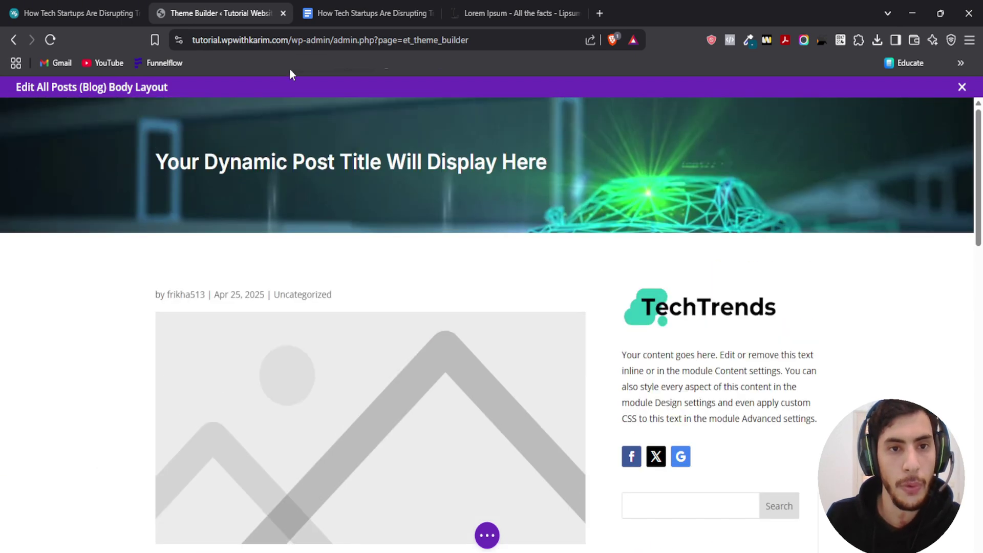
{"action": "left_click_drag", "start_coordinate": [331, 40], "coordinate": [191, 40]}
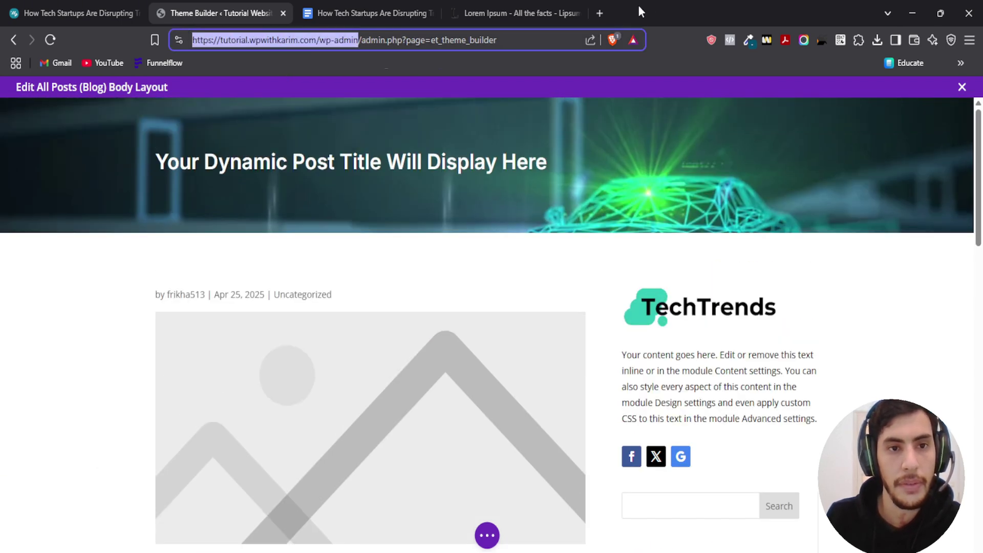
{"action": "left_click", "coordinate": [600, 10]}
{"action": "key", "text": "ctrl+v"}
{"action": "key", "text": "Return"}
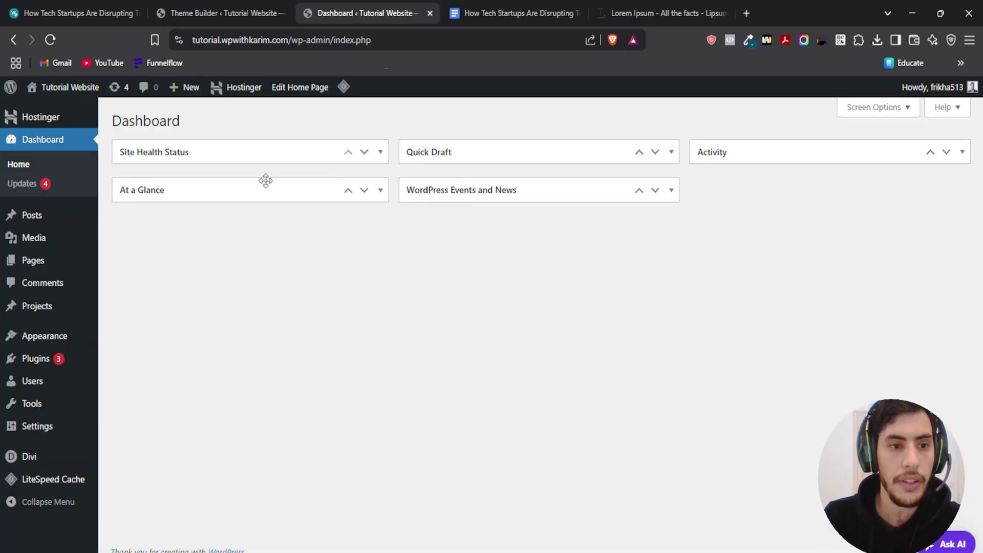
{"action": "mouse_move", "coordinate": [38, 336]}
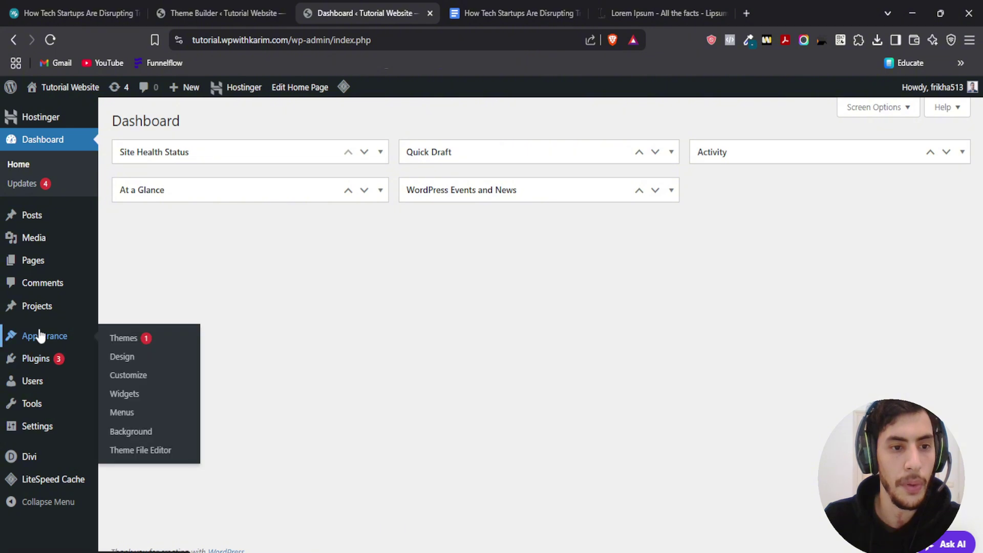
{"action": "left_click", "coordinate": [125, 395]}
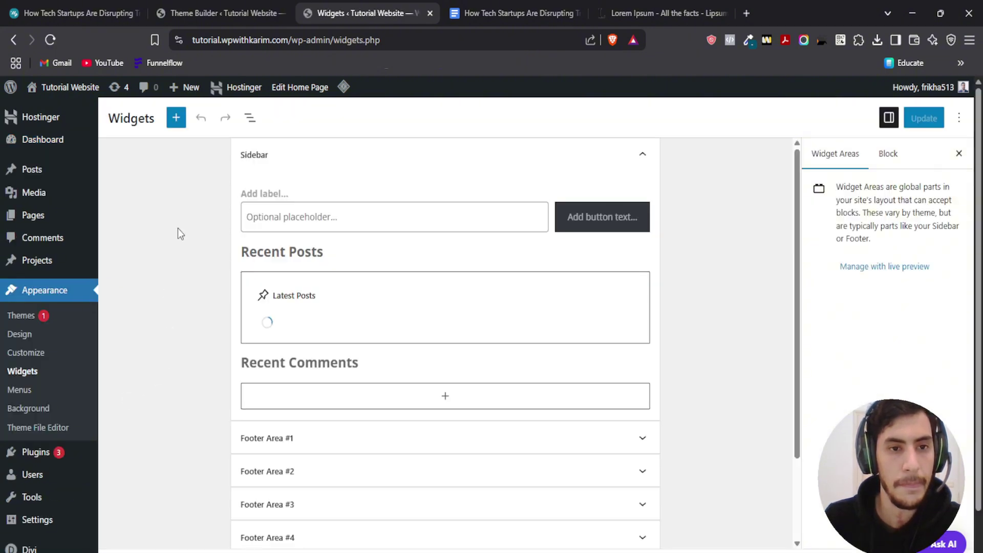
- Create a new widget area named "Sidebar tuto" and reload the Widgets page
{"action": "scroll", "coordinate": [211, 226], "scroll_direction": "down", "scroll_amount": 5}
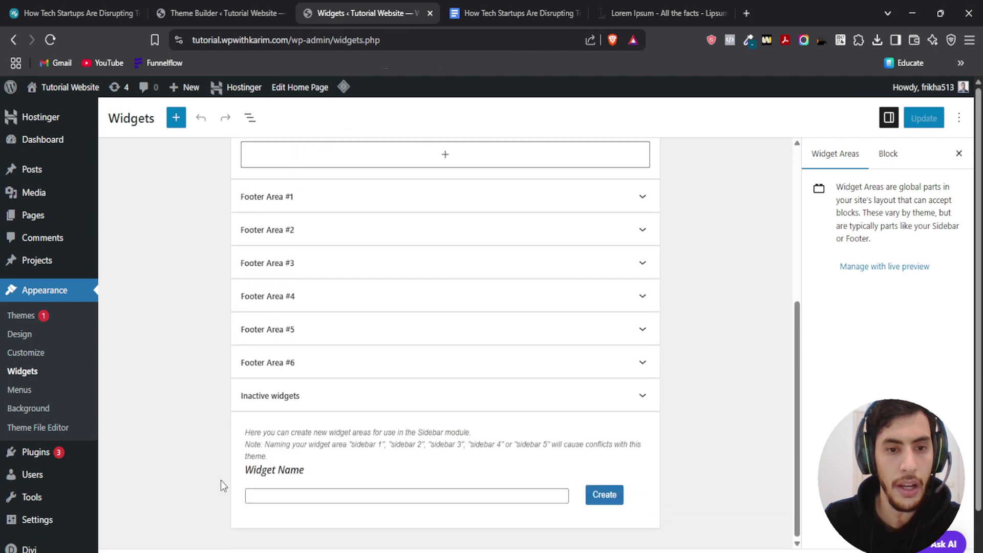
{"action": "left_click", "coordinate": [272, 497]}
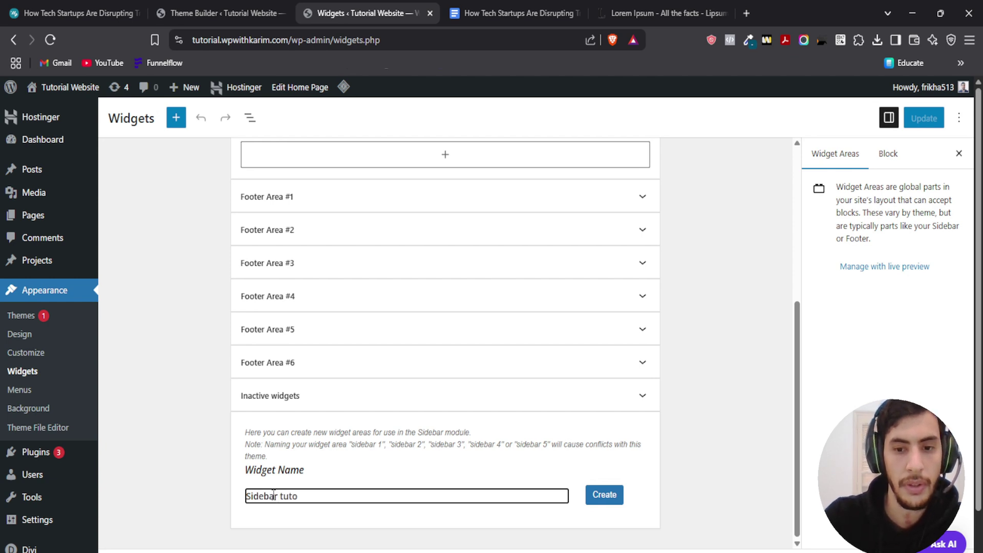
{"action": "left_click", "coordinate": [619, 504]}
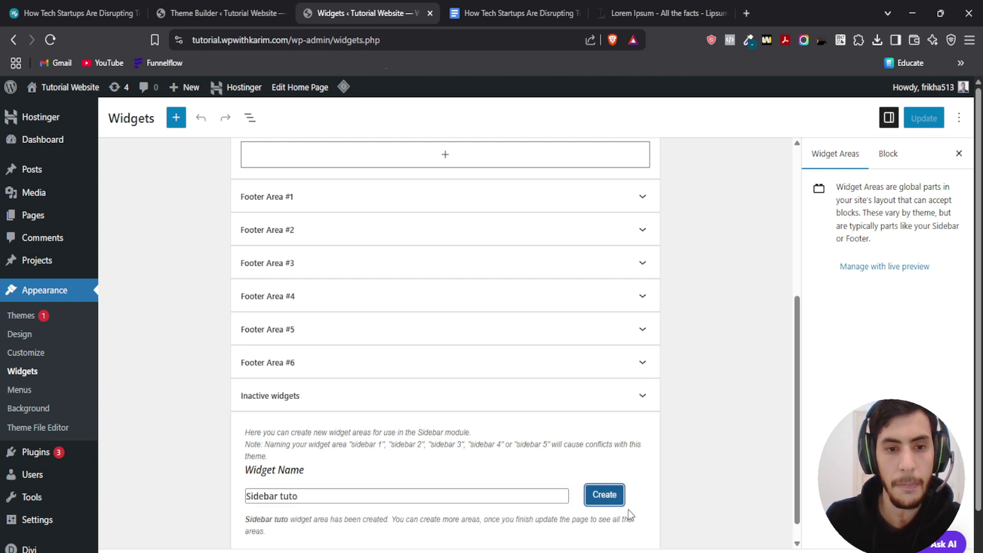
{"action": "scroll", "coordinate": [315, 531], "scroll_direction": "down", "scroll_amount": 1}
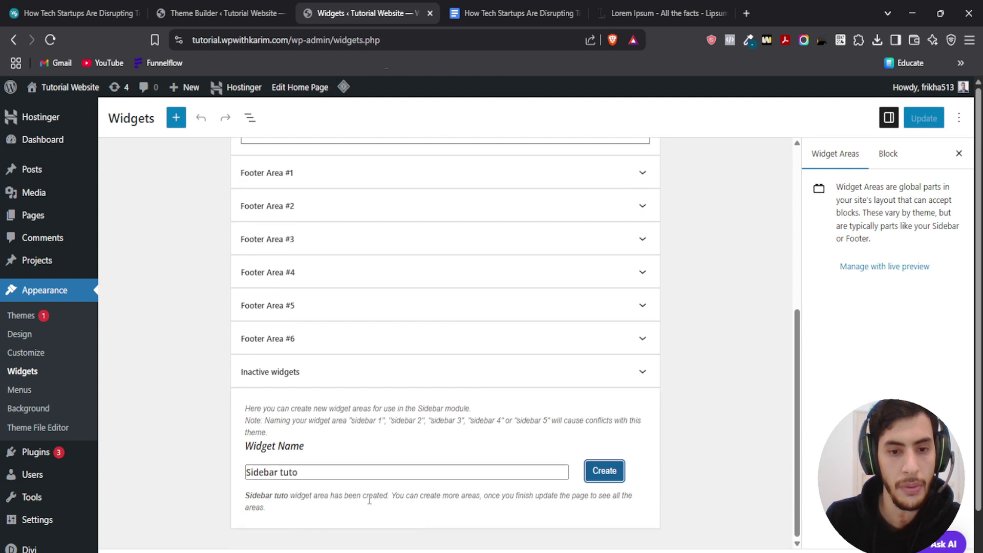
{"action": "left_click", "coordinate": [50, 40]}
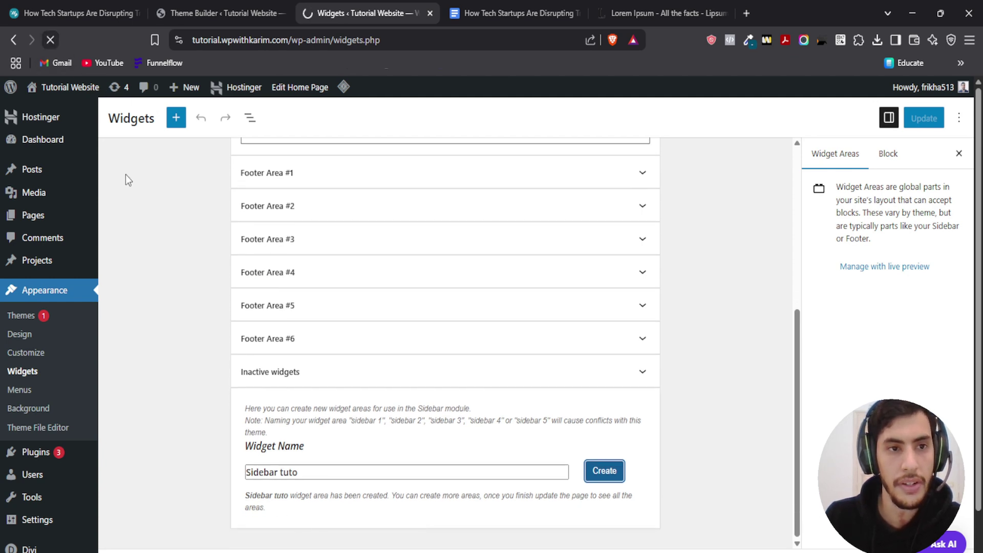
- Expand the Sidebar tuto widget area and add a Search block to it
{"action": "scroll", "coordinate": [179, 259], "scroll_direction": "down", "scroll_amount": 8}
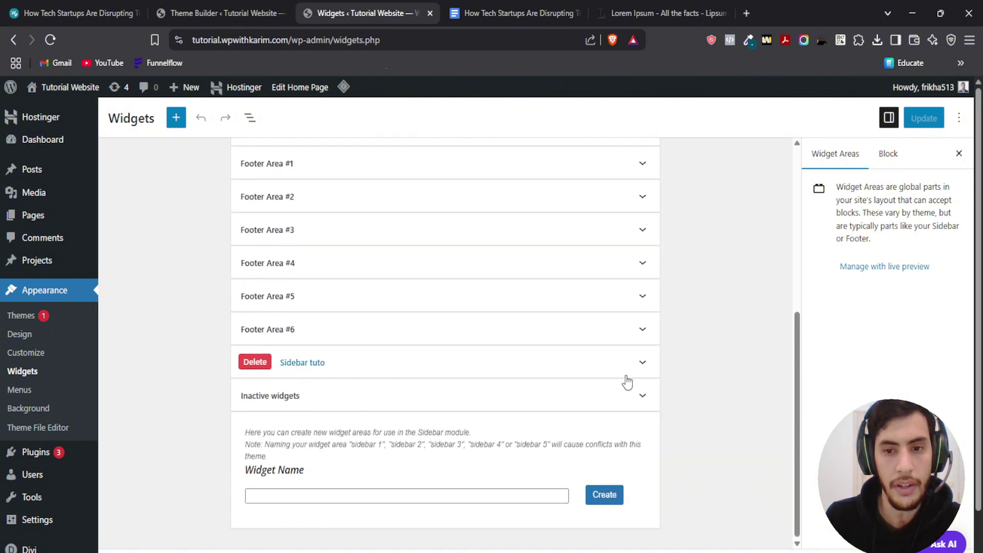
{"action": "left_click", "coordinate": [642, 363]}
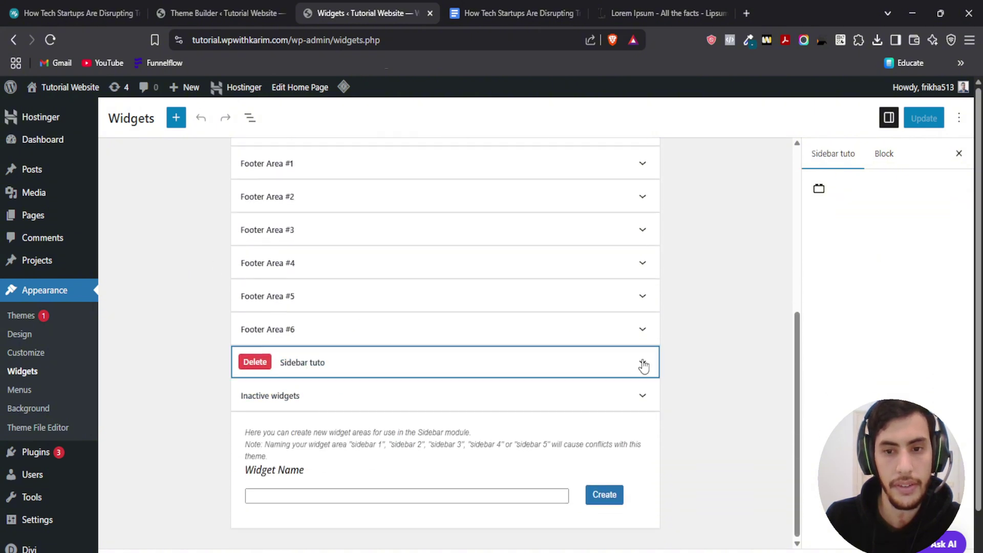
{"action": "left_click", "coordinate": [445, 354]}
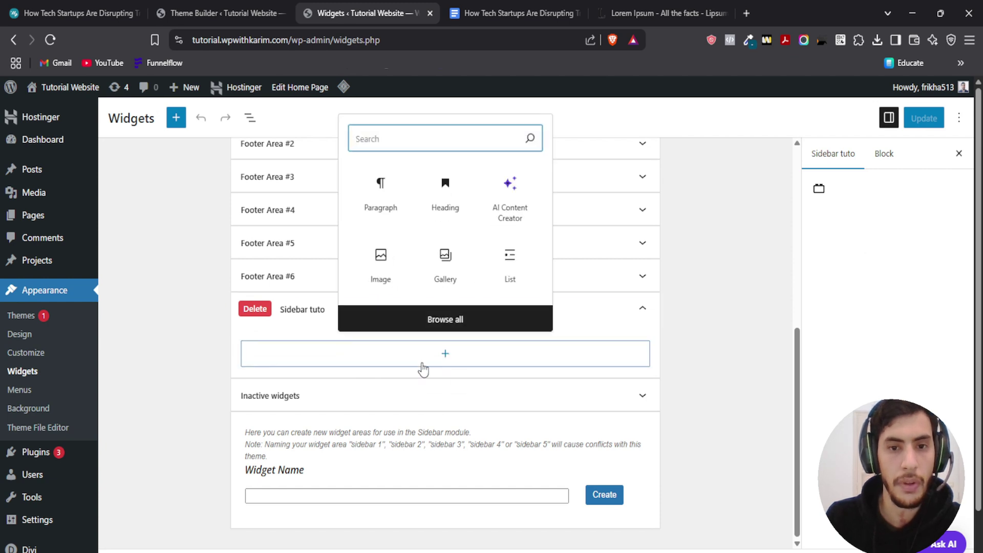
{"action": "type", "text": "searc"}
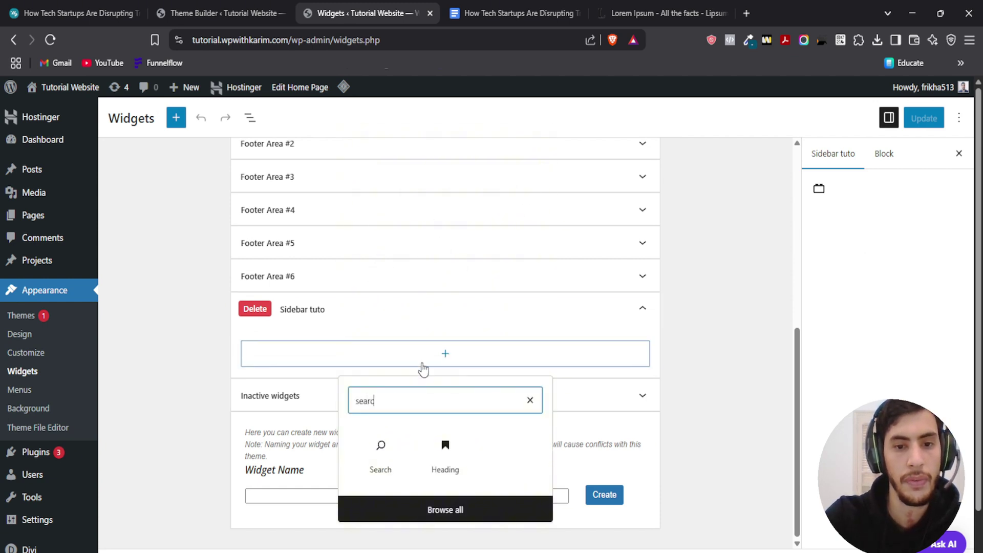
{"action": "left_click", "coordinate": [378, 460]}
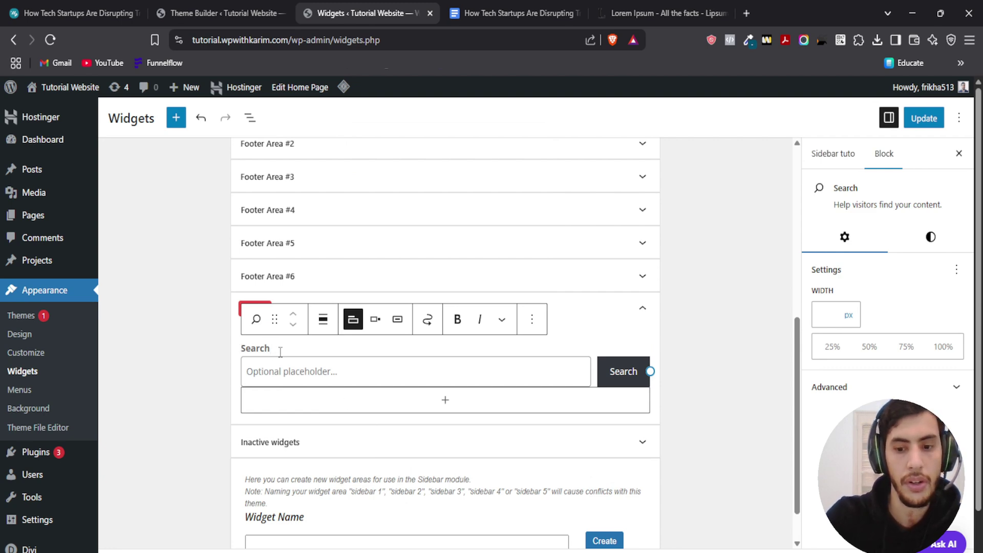
- Replace the Search block's label with "Search For blog posts" and leave its placeholder empty
{"action": "key", "text": "BackSpace"}
{"action": "key", "text": "BackSpace"}
{"action": "key", "text": "BackSpace"}
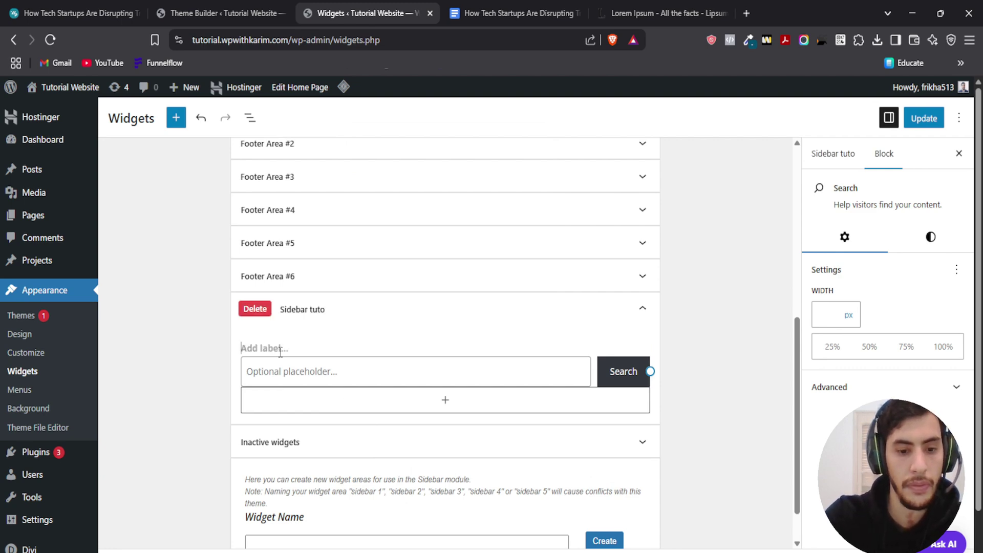
{"action": "type", "text": "Search For blog posts"}
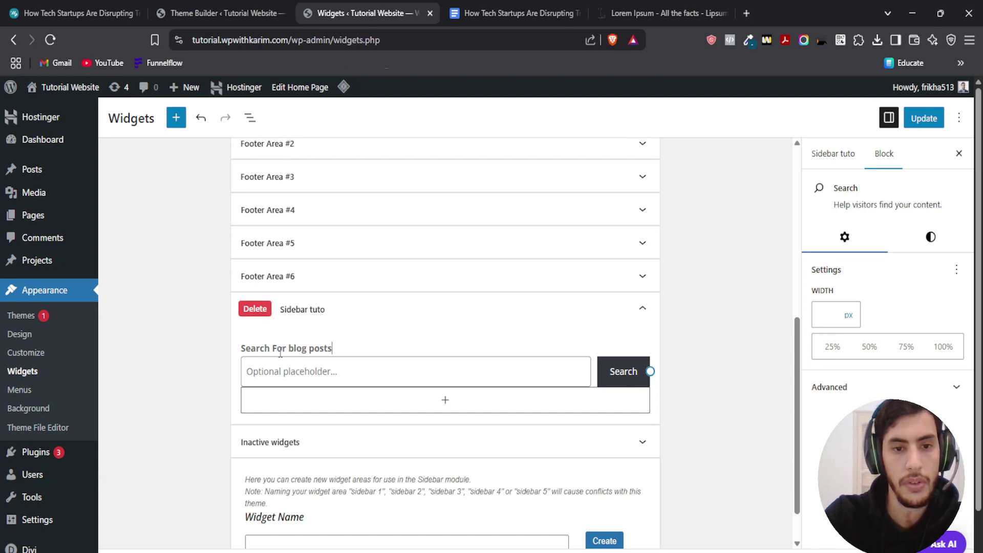
{"action": "left_click", "coordinate": [267, 376]}
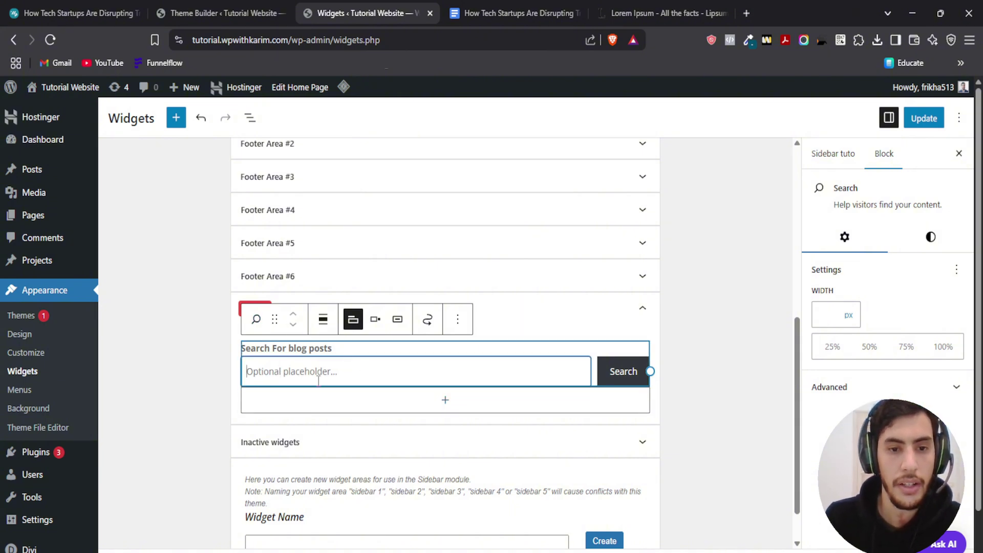
{"action": "left_click", "coordinate": [662, 360]}
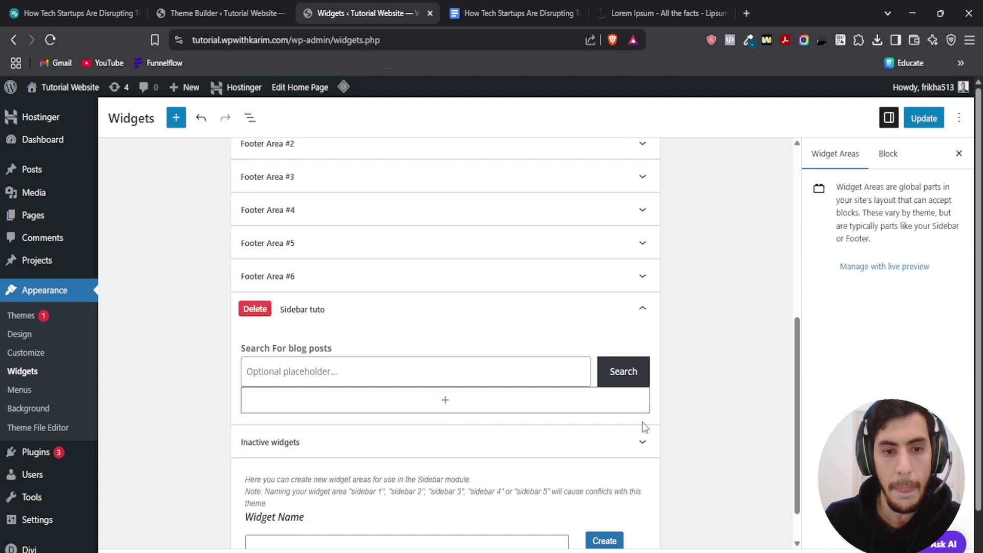
- Add a Latest Posts block beneath the Search block in the Sidebar tuto widget area and update the widgets
{"action": "left_click", "coordinate": [427, 410]}
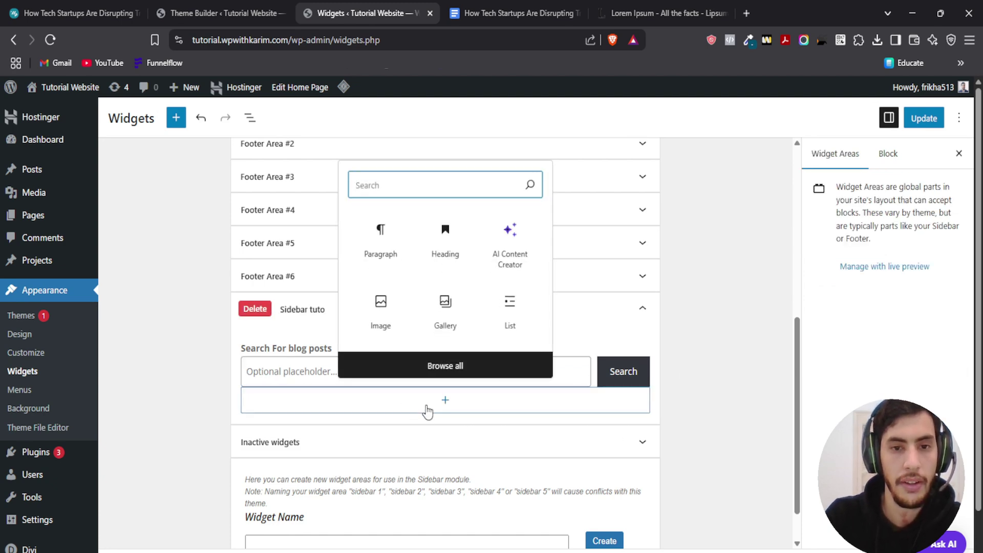
{"action": "type", "text": "rece"}
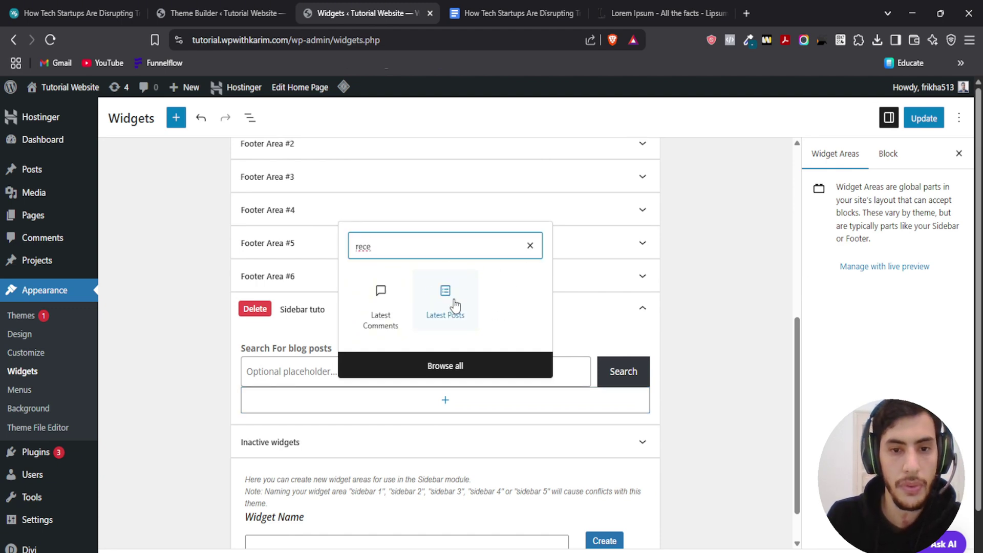
{"action": "left_click", "coordinate": [455, 305]}
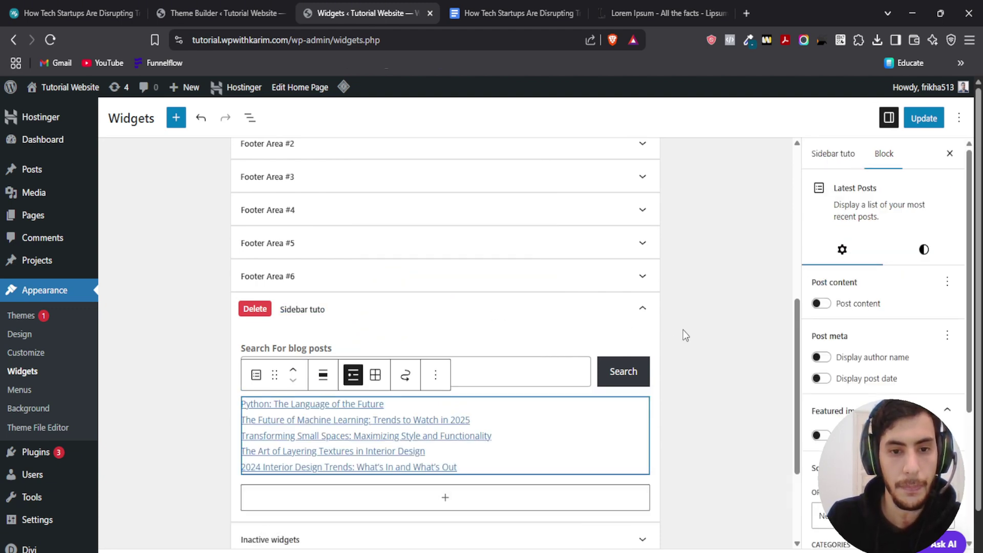
{"action": "scroll", "coordinate": [683, 329], "scroll_direction": "down", "scroll_amount": 3}
{"action": "left_click", "coordinate": [682, 299]}
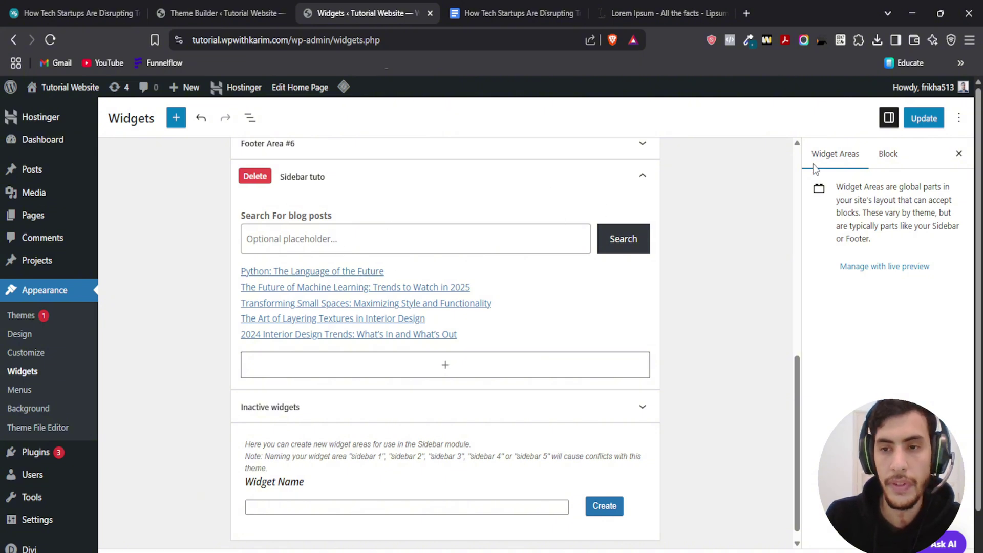
{"action": "left_click", "coordinate": [922, 121]}
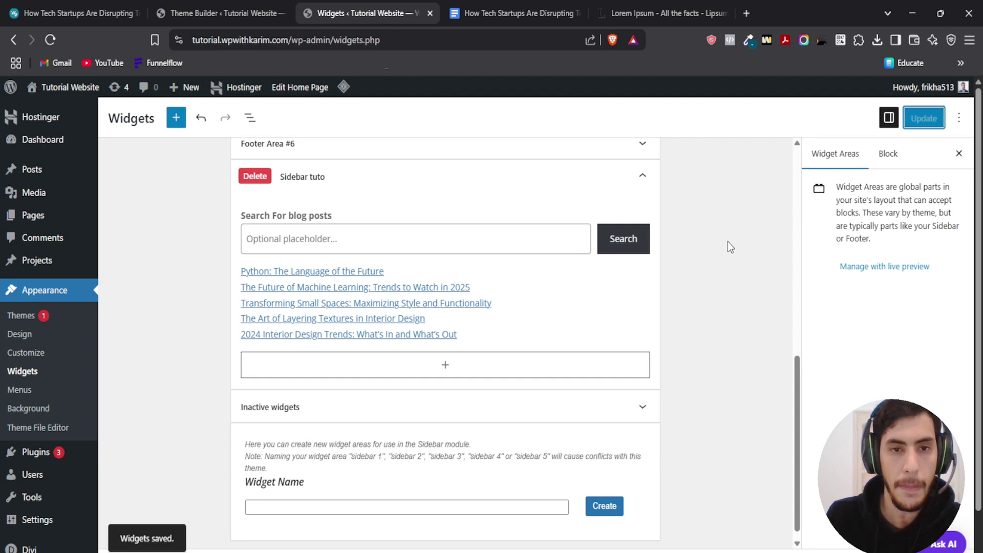
- Switch back to the All Posts body layout in the Theme Builder and check the Sidebar module's widget area choices
{"action": "left_click", "coordinate": [213, 6]}
{"action": "scroll", "coordinate": [384, 274], "scroll_direction": "down", "scroll_amount": 3}
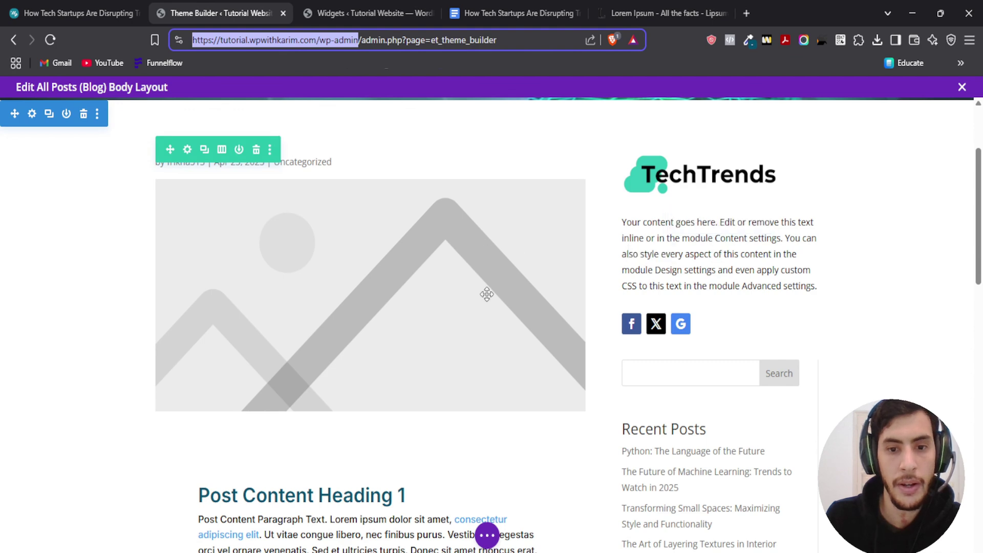
{"action": "scroll", "coordinate": [487, 294], "scroll_direction": "down", "scroll_amount": 3}
{"action": "left_click", "coordinate": [487, 535]}
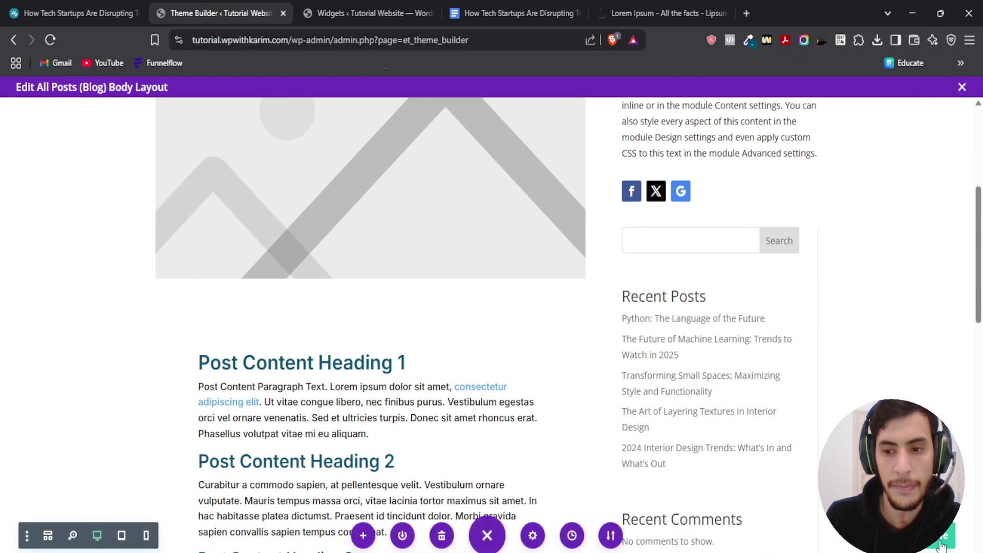
{"action": "left_click", "coordinate": [638, 233]}
{"action": "left_click", "coordinate": [156, 281]}
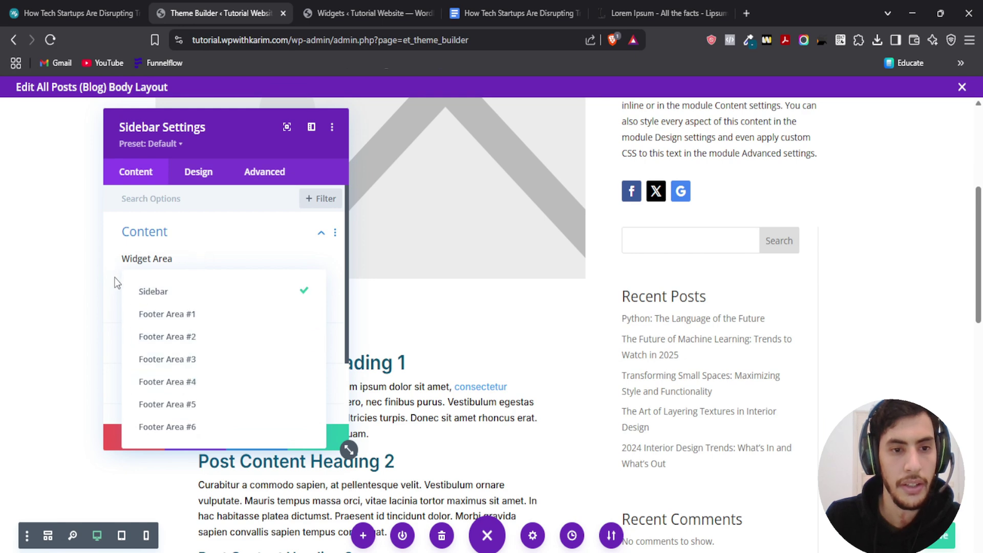
{"action": "left_click", "coordinate": [123, 291]}
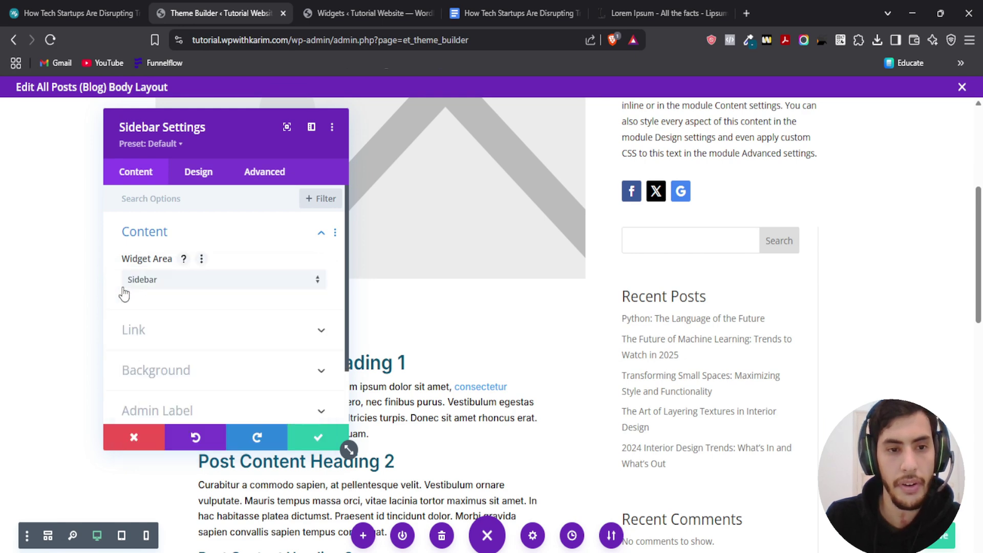
{"action": "left_click", "coordinate": [312, 436]}
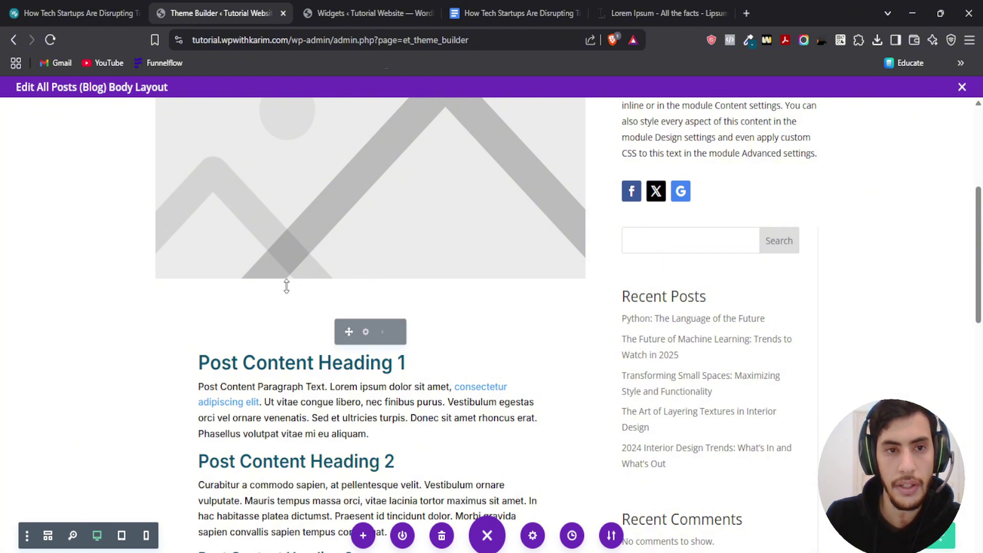
- Save the Theme Builder changes and reopen the All Posts template's custom body for editing
{"action": "left_click", "coordinate": [962, 88]}
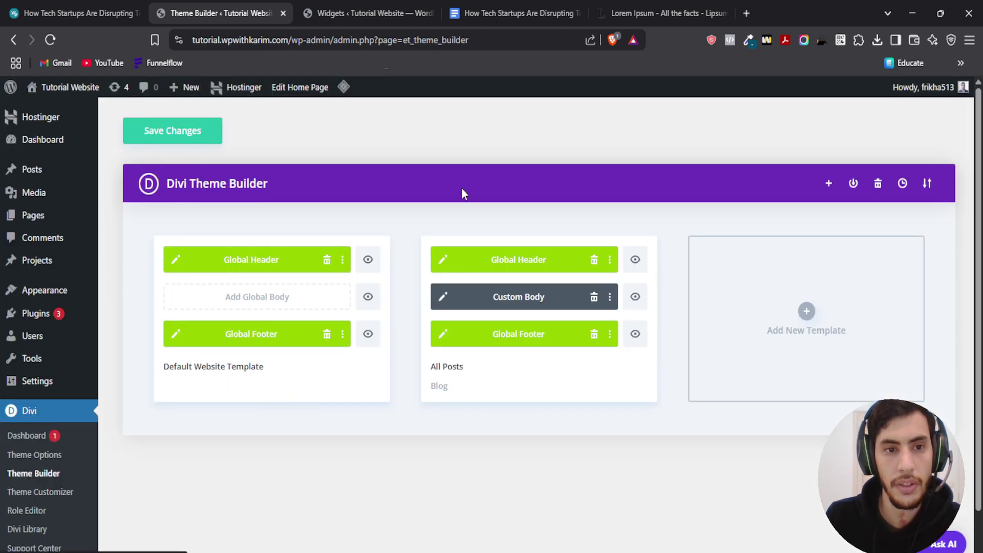
{"action": "left_click", "coordinate": [155, 132]}
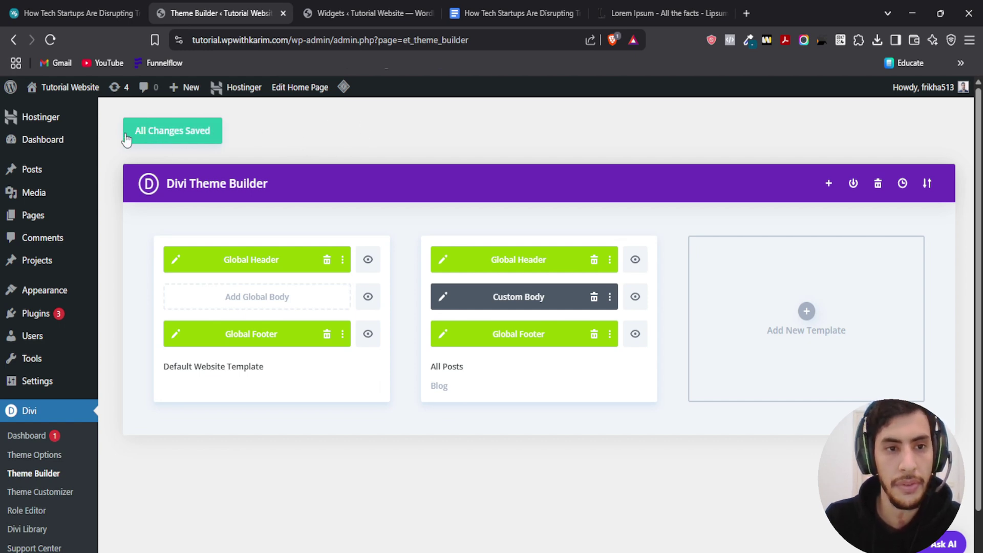
{"action": "left_click", "coordinate": [443, 298]}
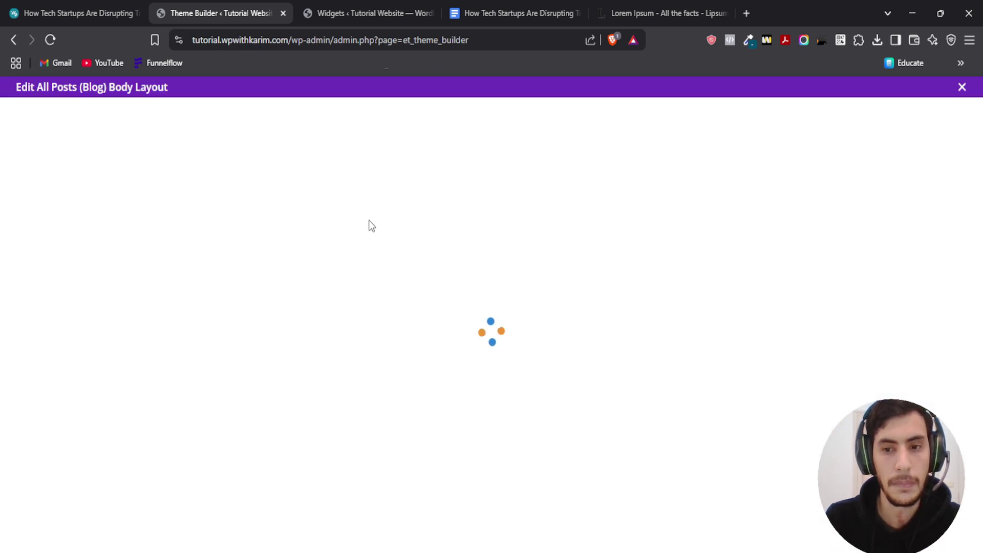
- Set the Sidebar module's widget area to Sidebar tuto
{"action": "scroll", "coordinate": [722, 292], "scroll_direction": "up", "scroll_amount": 8}
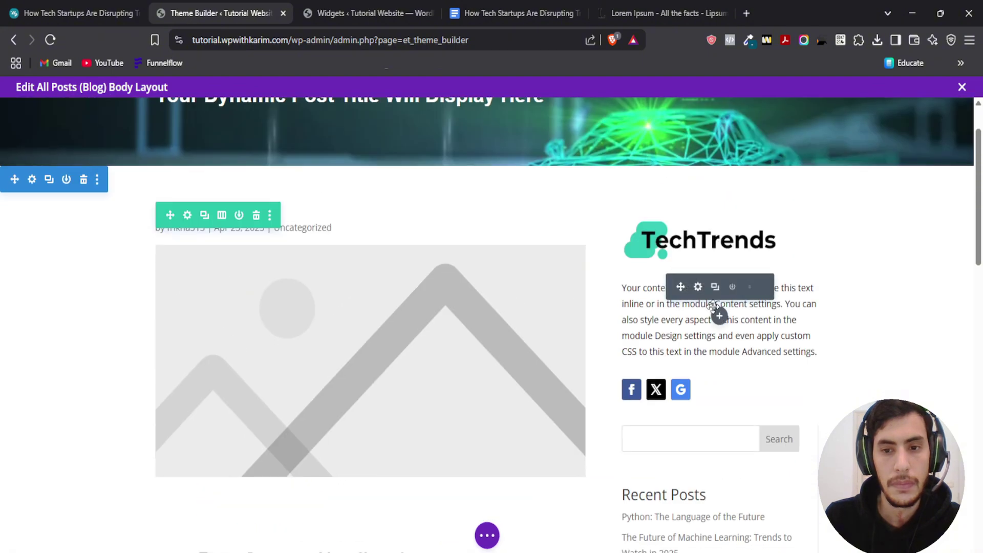
{"action": "scroll", "coordinate": [717, 316], "scroll_direction": "down", "scroll_amount": 5}
{"action": "left_click", "coordinate": [697, 198]}
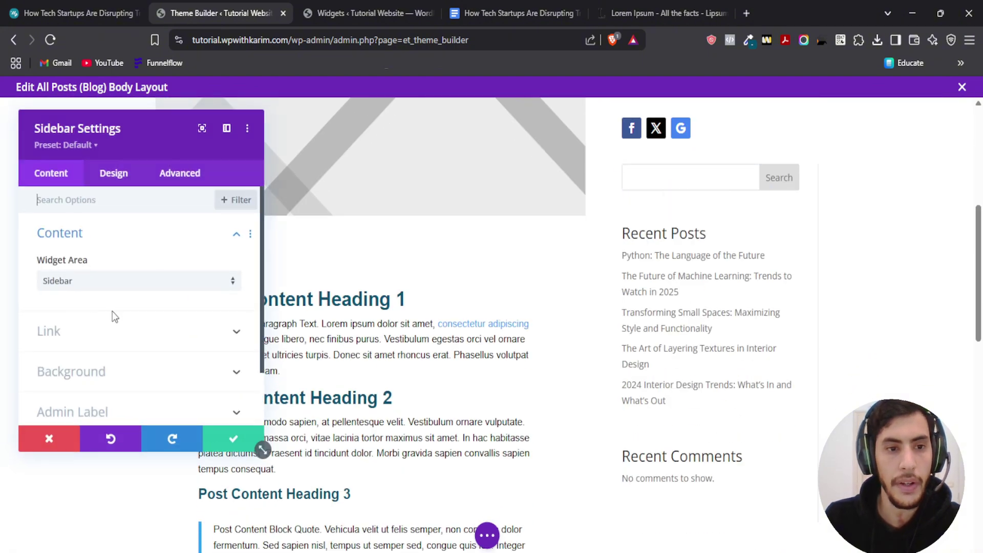
{"action": "left_click", "coordinate": [66, 279]}
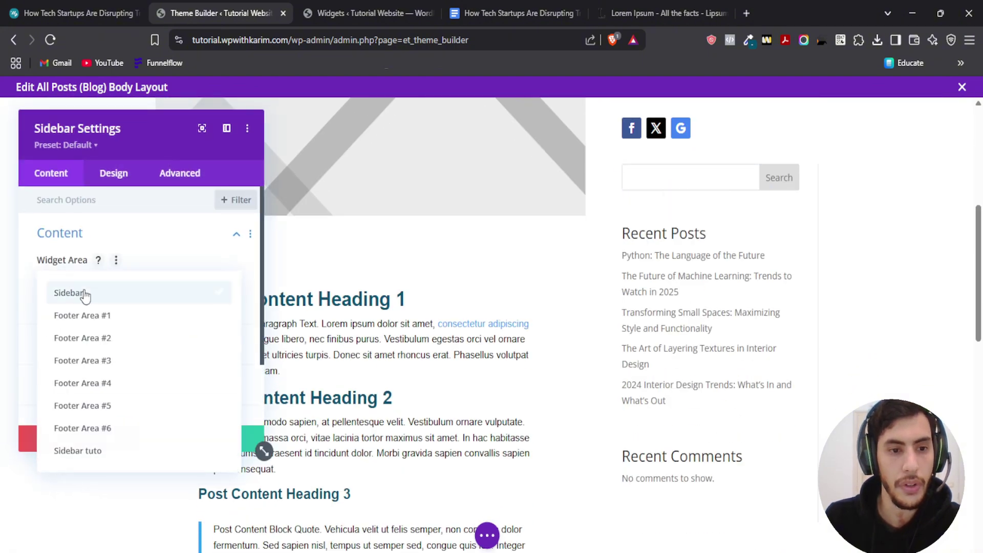
{"action": "left_click", "coordinate": [76, 453]}
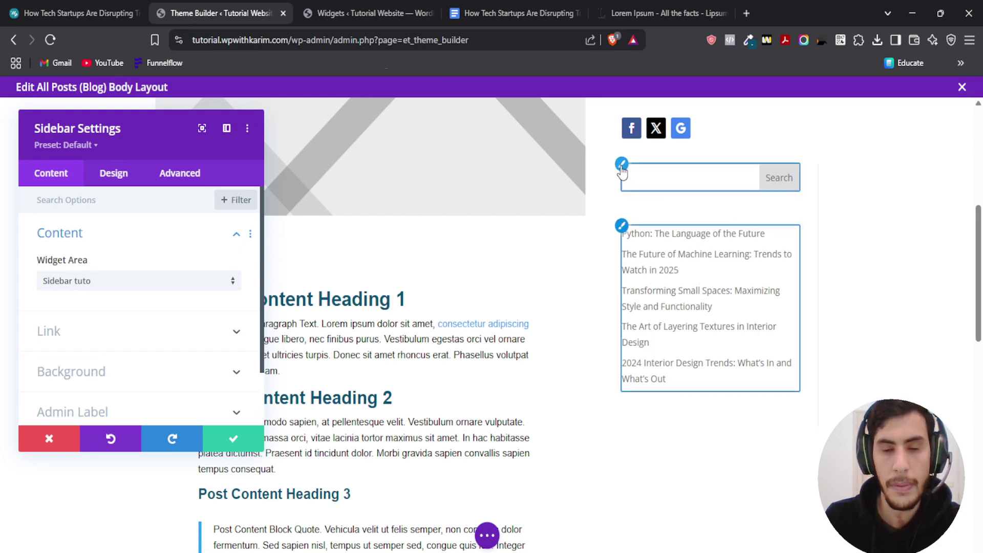
- Set the Sidebar module's body text color to black
{"action": "left_click", "coordinate": [114, 173]}
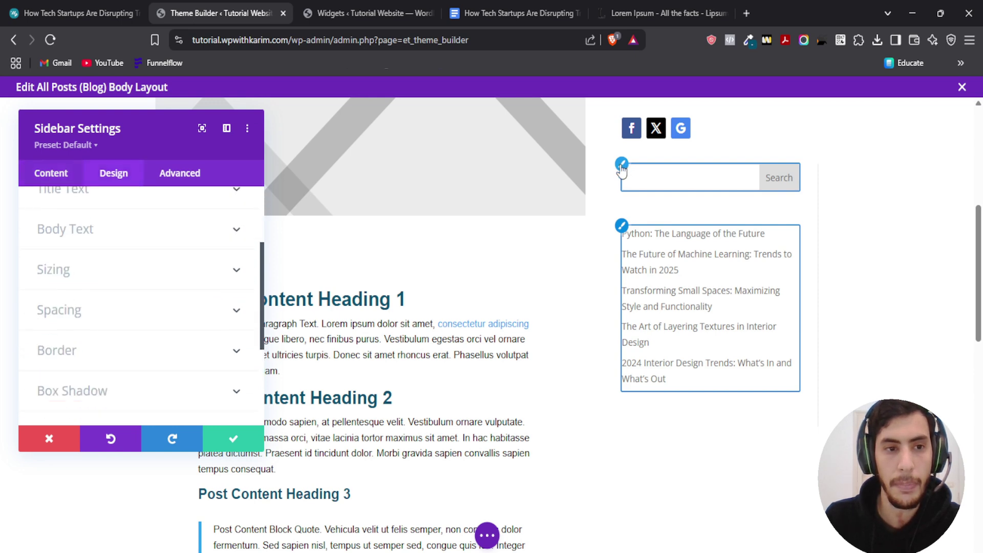
{"action": "left_click", "coordinate": [67, 226]}
{"action": "scroll", "coordinate": [94, 294], "scroll_direction": "down", "scroll_amount": 4}
{"action": "left_click", "coordinate": [77, 270]}
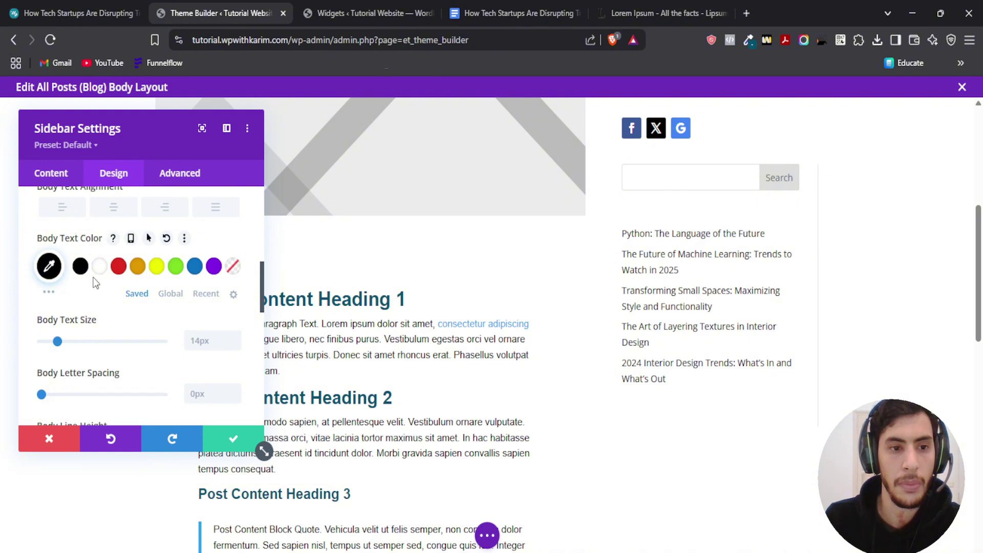
- Set the Sidebar module's body font to Inter and save the module settings
{"action": "scroll", "coordinate": [125, 276], "scroll_direction": "up", "scroll_amount": 4}
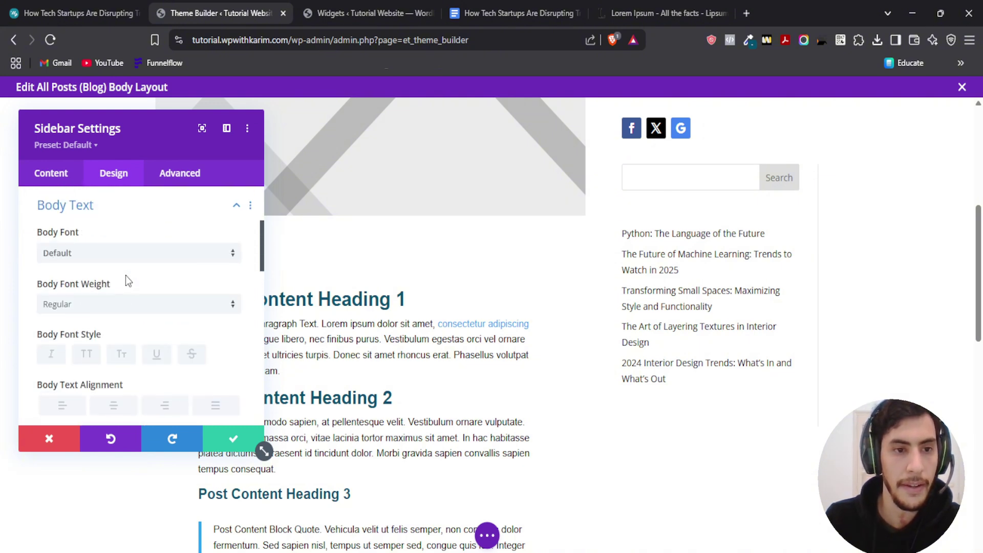
{"action": "scroll", "coordinate": [118, 302], "scroll_direction": "up", "scroll_amount": 3}
{"action": "scroll", "coordinate": [123, 302], "scroll_direction": "down", "scroll_amount": 10}
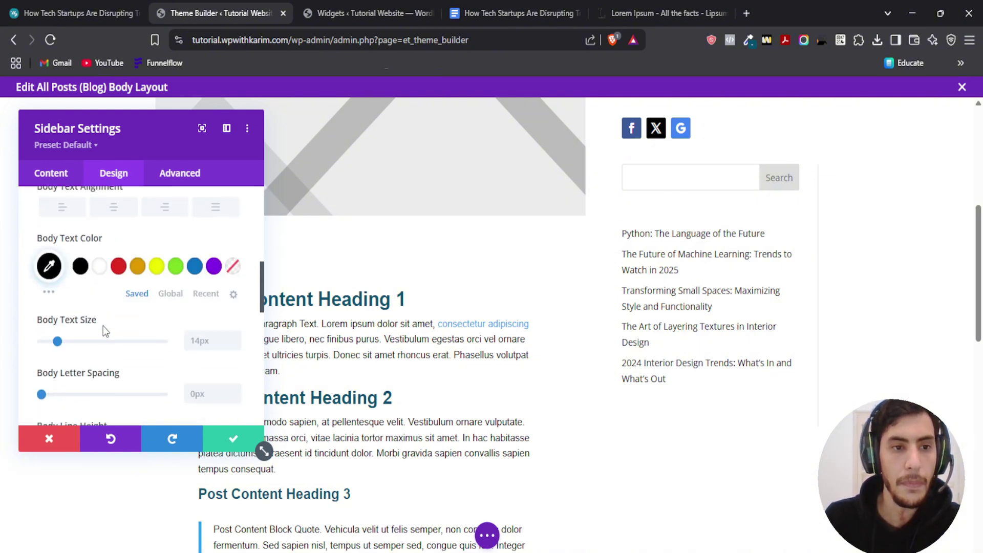
{"action": "scroll", "coordinate": [123, 295], "scroll_direction": "up", "scroll_amount": 5}
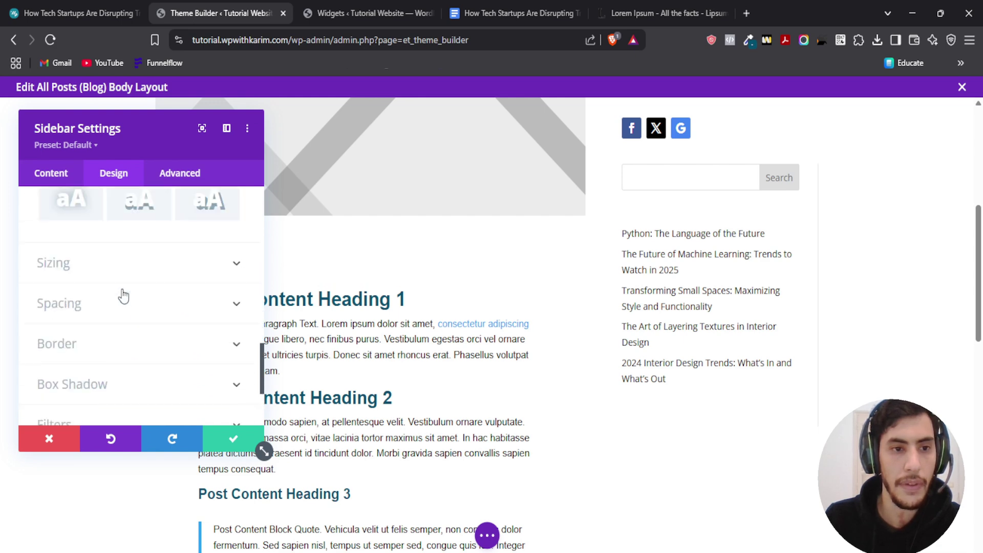
{"action": "scroll", "coordinate": [116, 329], "scroll_direction": "up", "scroll_amount": 5}
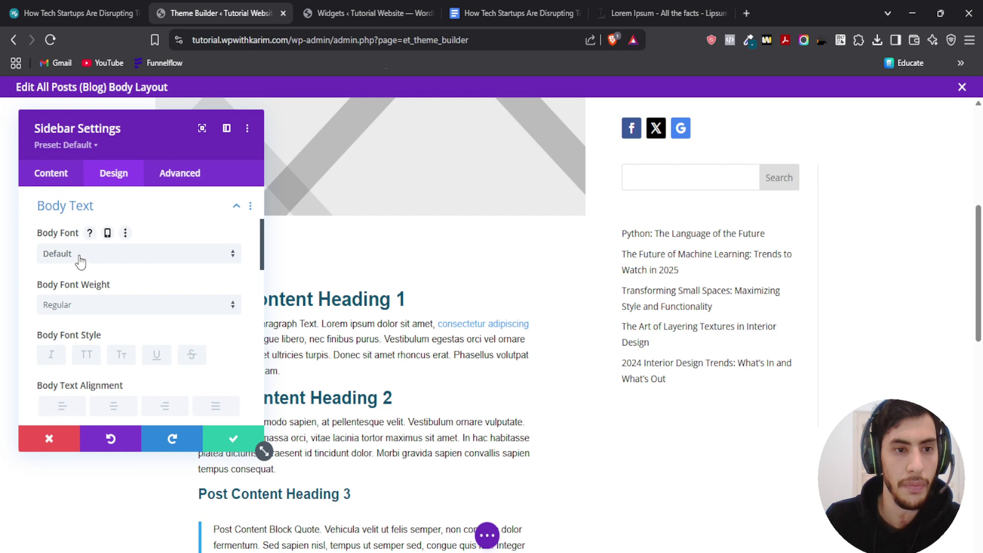
{"action": "left_click", "coordinate": [79, 256]}
{"action": "left_click", "coordinate": [80, 207]}
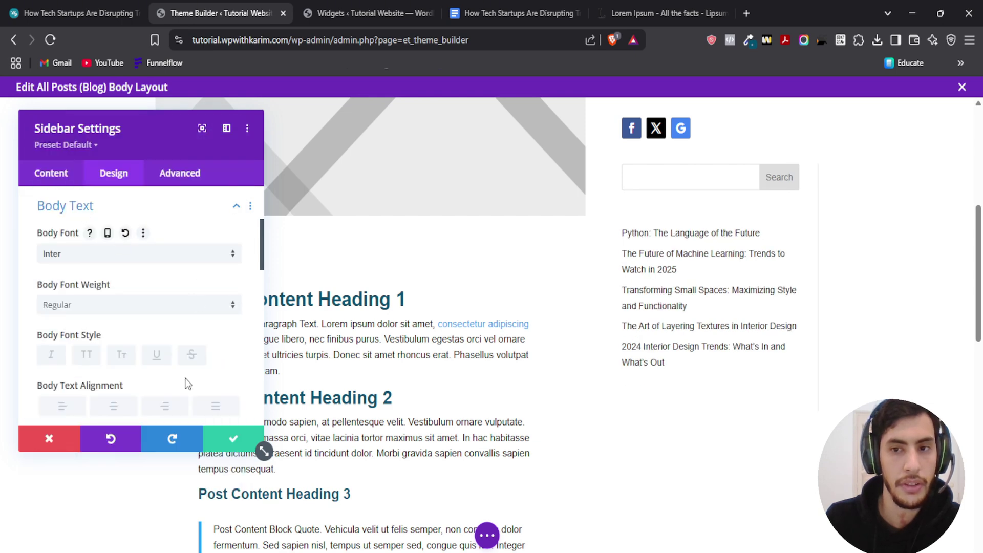
{"action": "scroll", "coordinate": [117, 333], "scroll_direction": "down", "scroll_amount": 5}
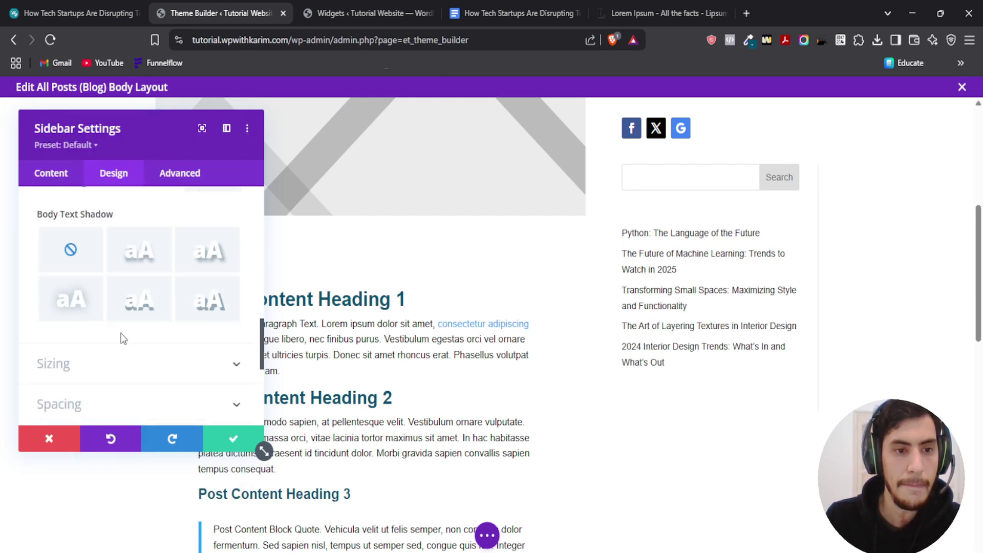
{"action": "scroll", "coordinate": [121, 337], "scroll_direction": "down", "scroll_amount": 3}
{"action": "scroll", "coordinate": [125, 327], "scroll_direction": "down", "scroll_amount": 2}
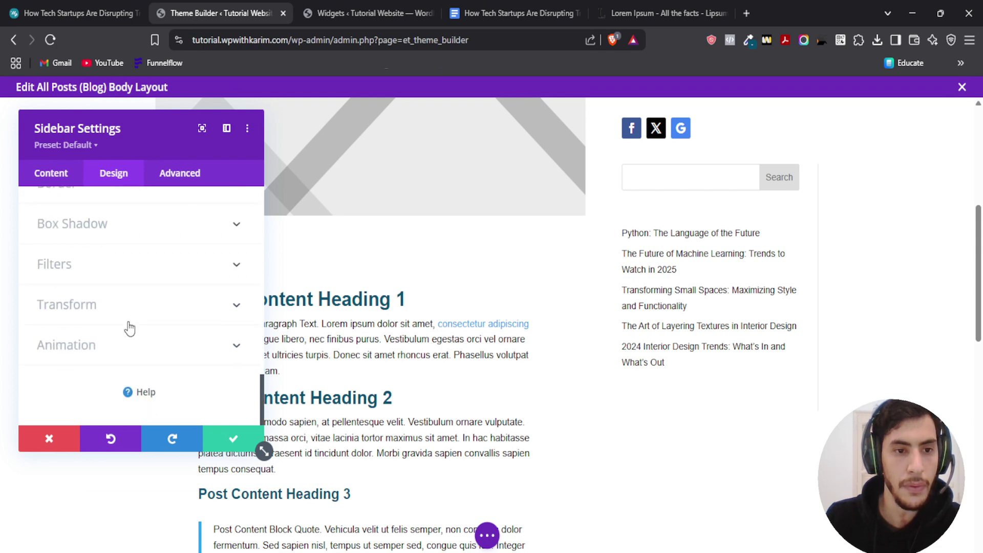
{"action": "scroll", "coordinate": [140, 356], "scroll_direction": "up", "scroll_amount": 10}
{"action": "left_click", "coordinate": [231, 439]}
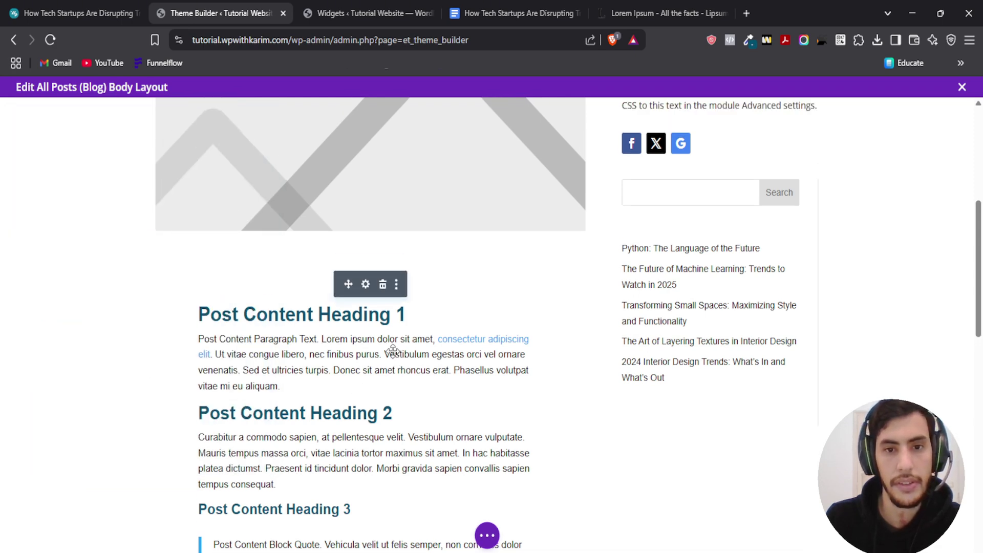
- Insert a Comments module below the post content with its default settings
{"action": "scroll", "coordinate": [217, 302], "scroll_direction": "down", "scroll_amount": 8}
{"action": "scroll", "coordinate": [217, 302], "scroll_direction": "down", "scroll_amount": 12}
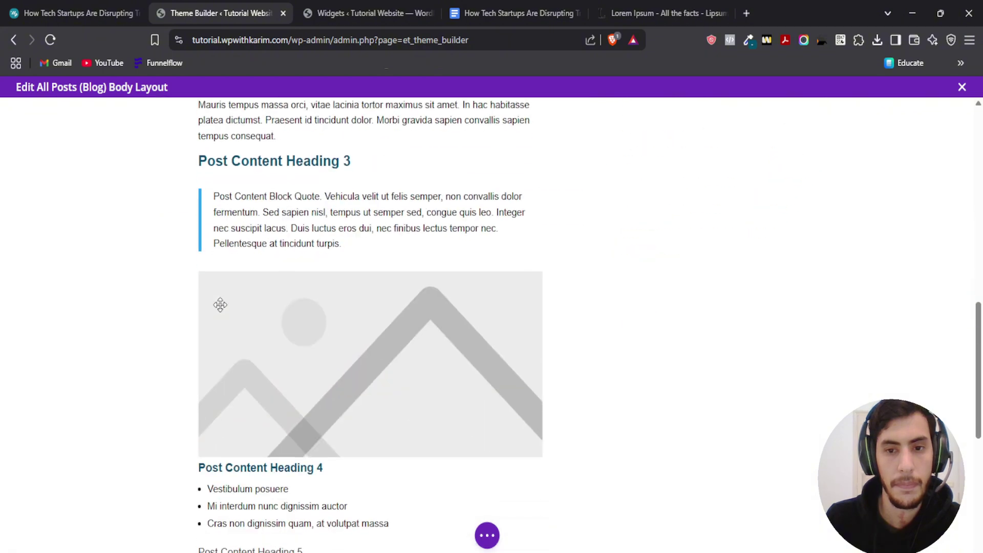
{"action": "scroll", "coordinate": [220, 306], "scroll_direction": "up", "scroll_amount": 15}
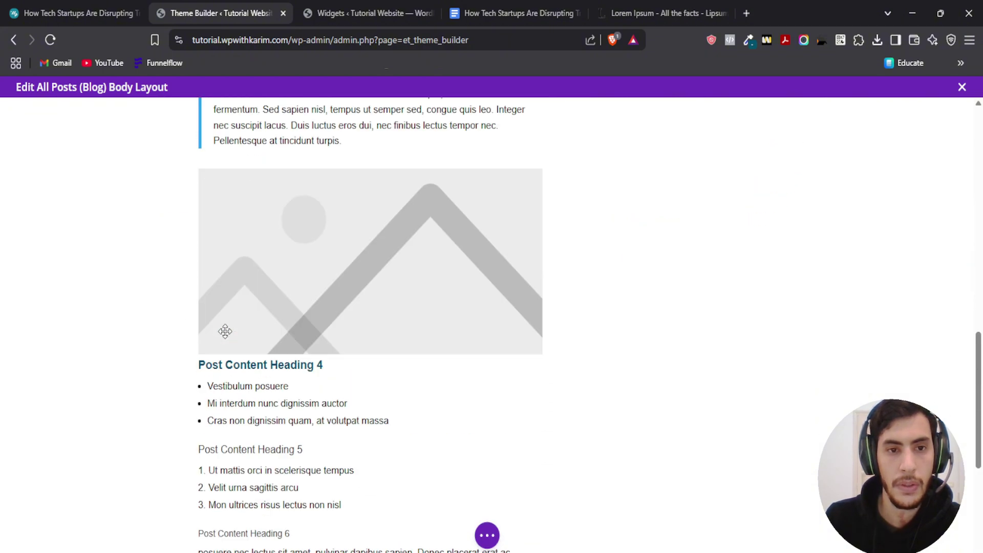
{"action": "scroll", "coordinate": [223, 330], "scroll_direction": "down", "scroll_amount": 10}
{"action": "scroll", "coordinate": [261, 314], "scroll_direction": "up", "scroll_amount": 12}
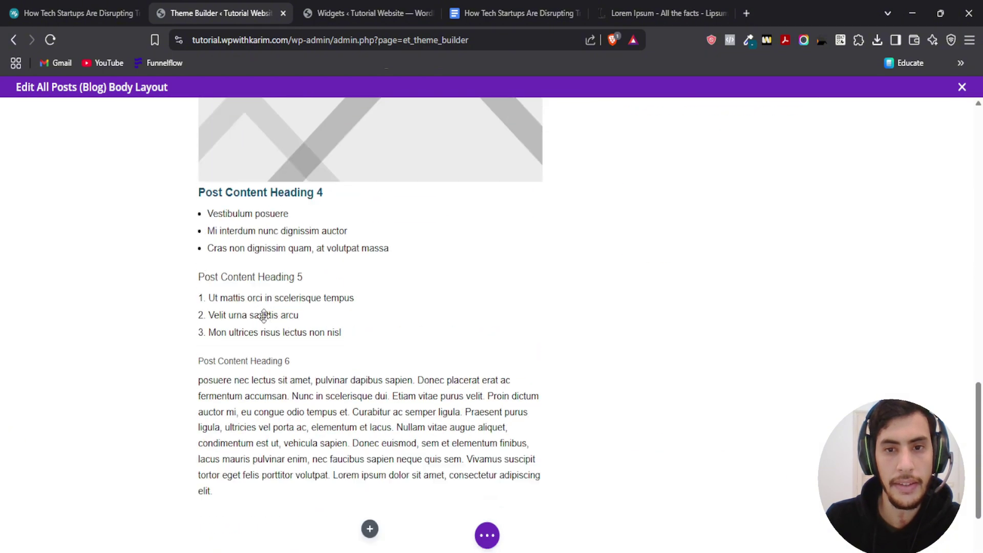
{"action": "scroll", "coordinate": [261, 318], "scroll_direction": "down", "scroll_amount": 12}
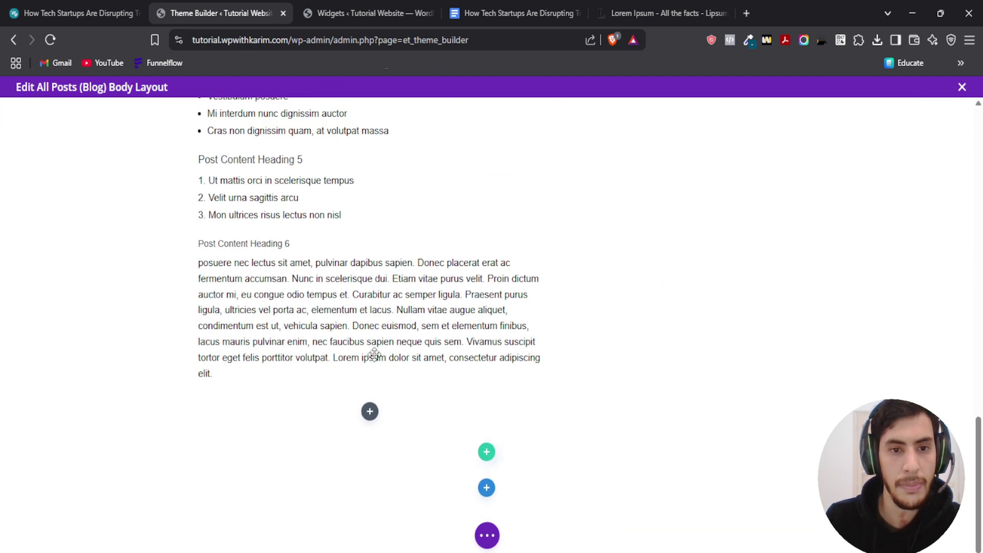
{"action": "left_click", "coordinate": [374, 419]}
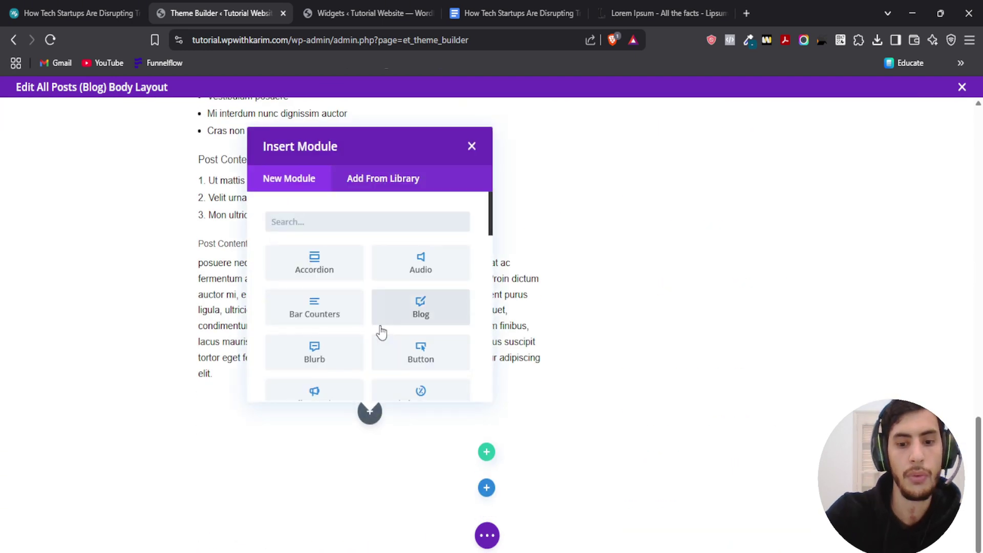
{"action": "type", "text": "comment"}
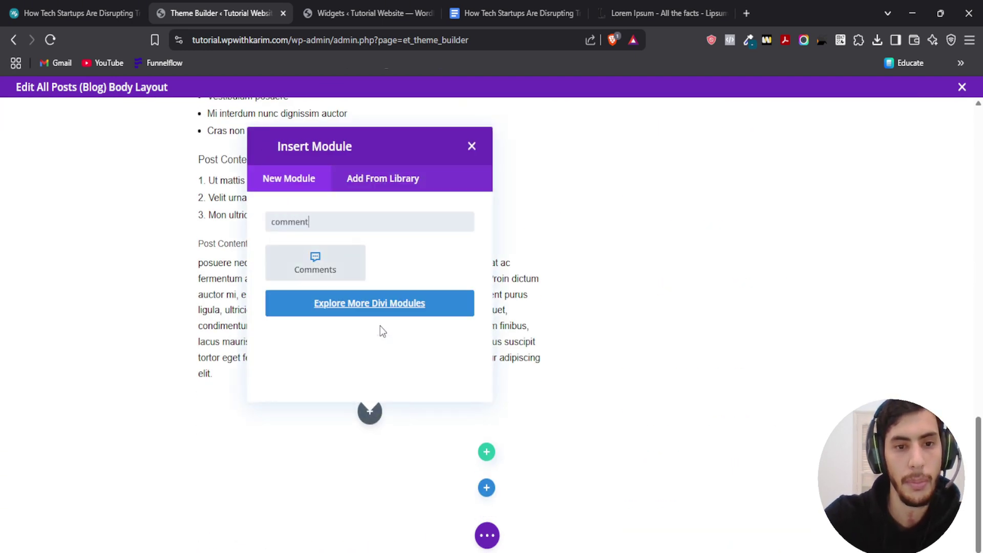
{"action": "left_click", "coordinate": [314, 261]}
{"action": "left_click", "coordinate": [256, 445]}
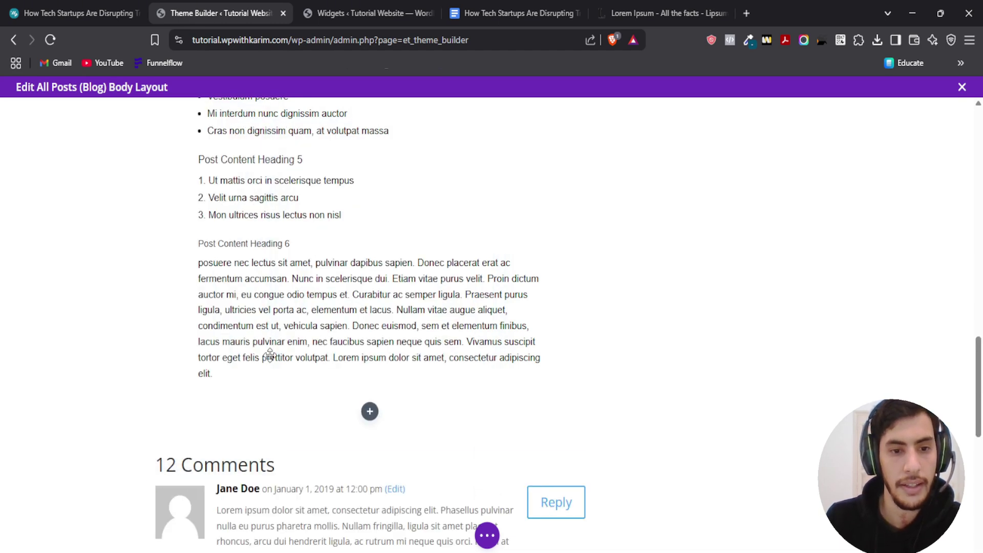
{"action": "scroll", "coordinate": [266, 348], "scroll_direction": "down", "scroll_amount": 5}
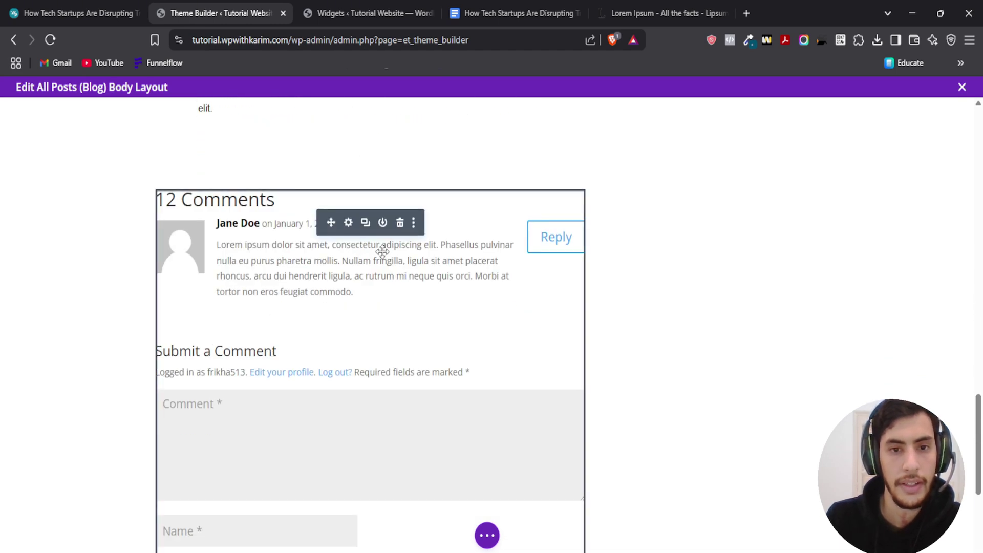
- Set the Comments module's fields background color to light gray #e8e8e8
{"action": "left_click", "coordinate": [348, 224]}
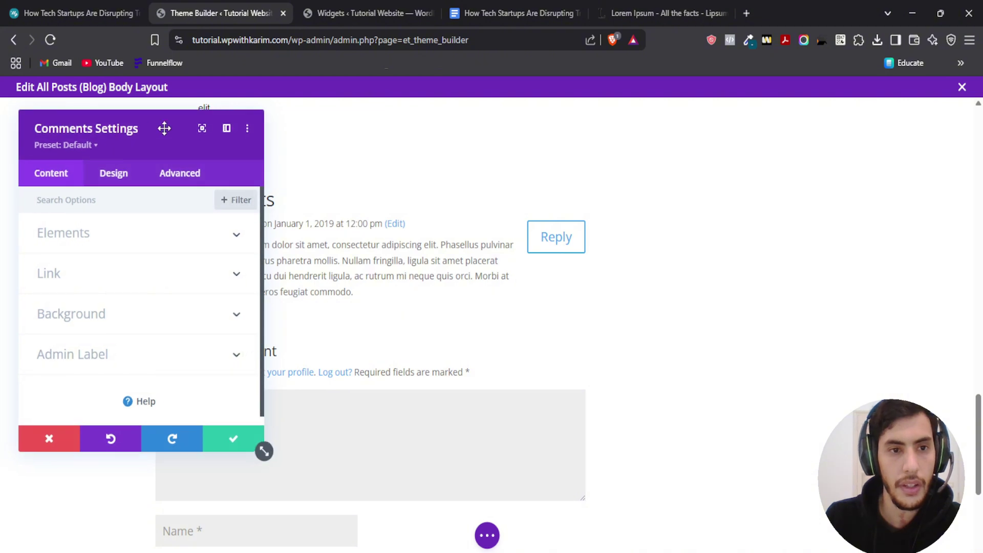
{"action": "left_click_drag", "start_coordinate": [164, 128], "coordinate": [785, 134]}
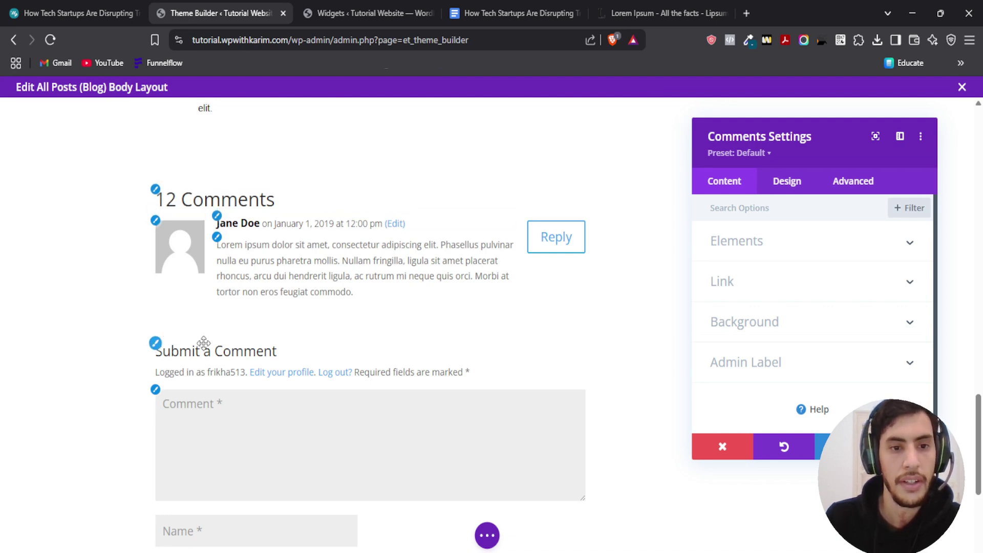
{"action": "scroll", "coordinate": [161, 381], "scroll_direction": "down", "scroll_amount": 2}
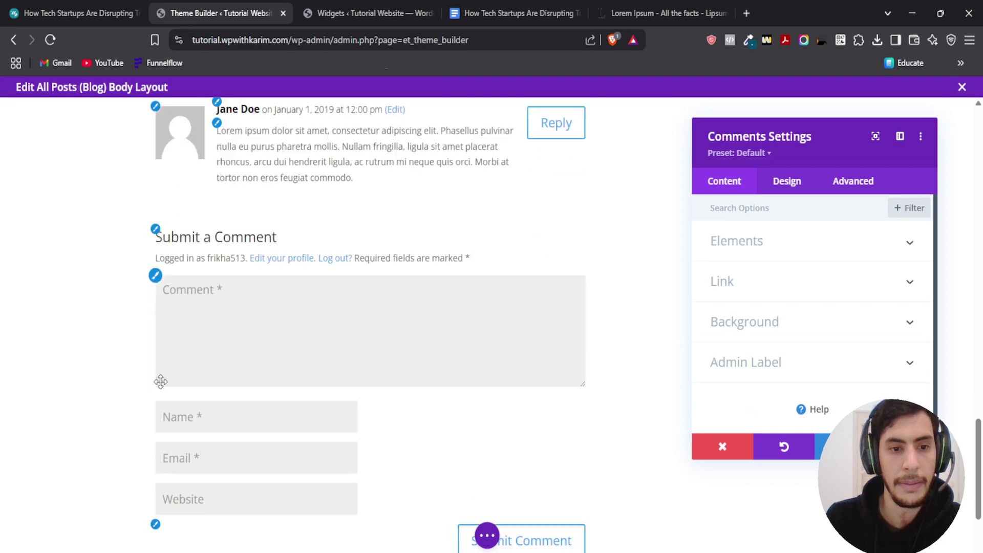
{"action": "scroll", "coordinate": [276, 322], "scroll_direction": "down", "scroll_amount": 3}
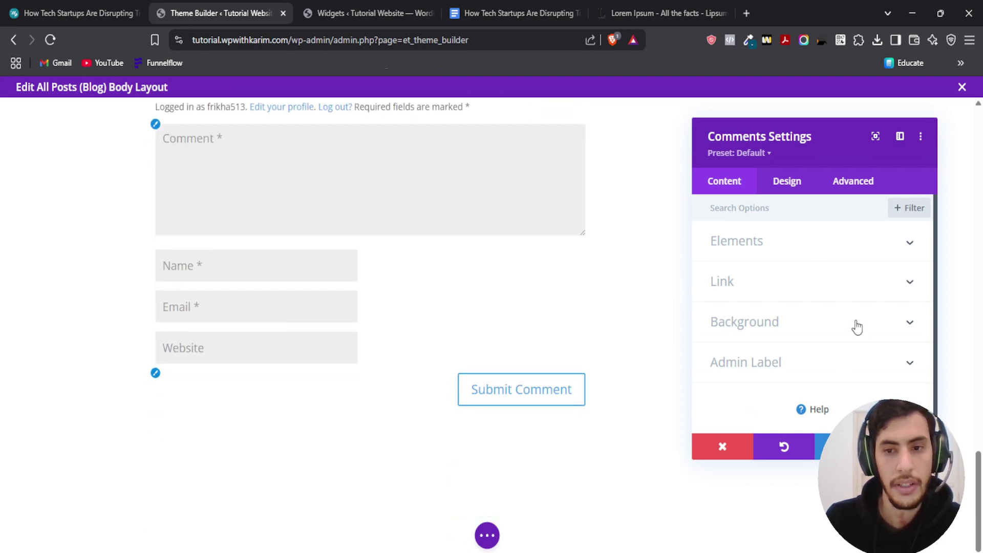
{"action": "left_click", "coordinate": [788, 188]}
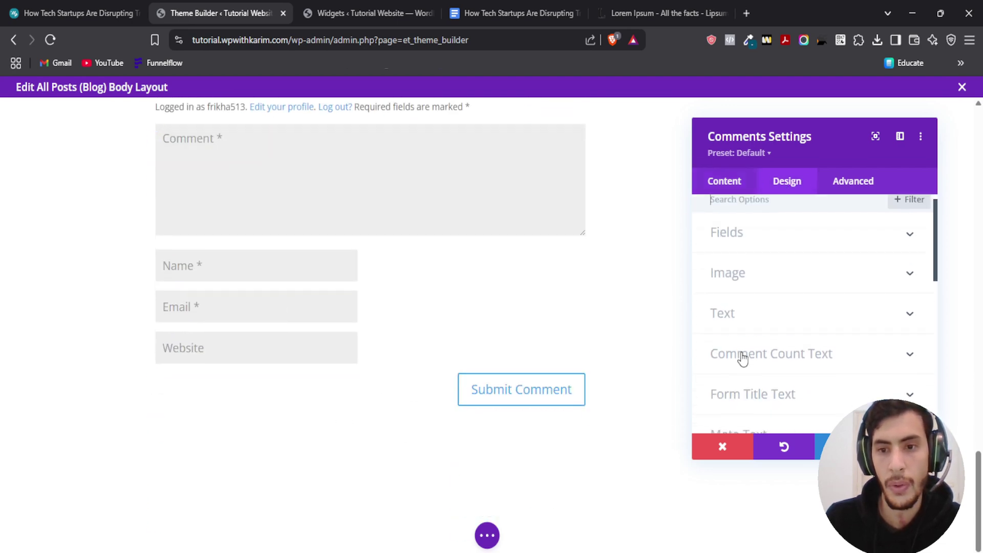
{"action": "left_click", "coordinate": [741, 247]}
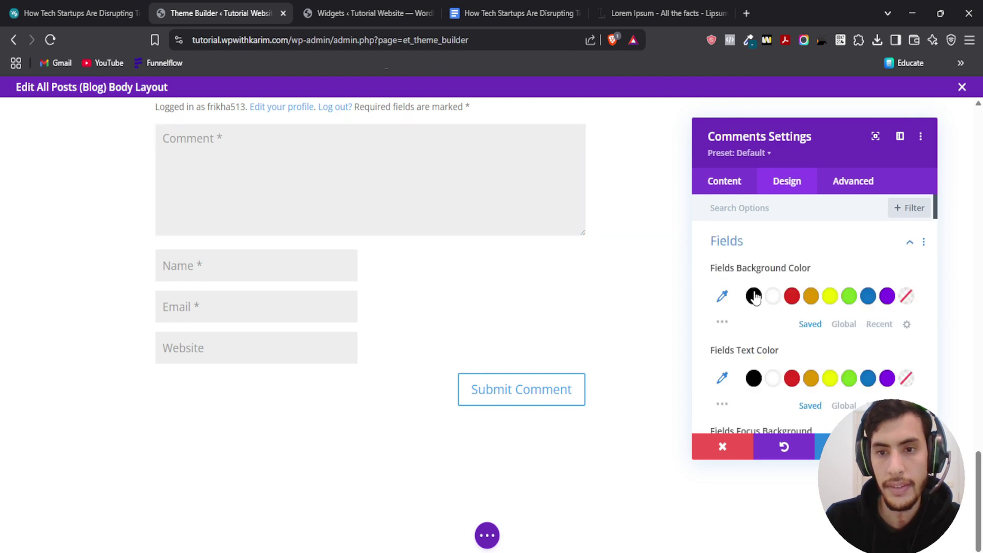
{"action": "left_click", "coordinate": [772, 297]}
{"action": "left_click", "coordinate": [753, 297]}
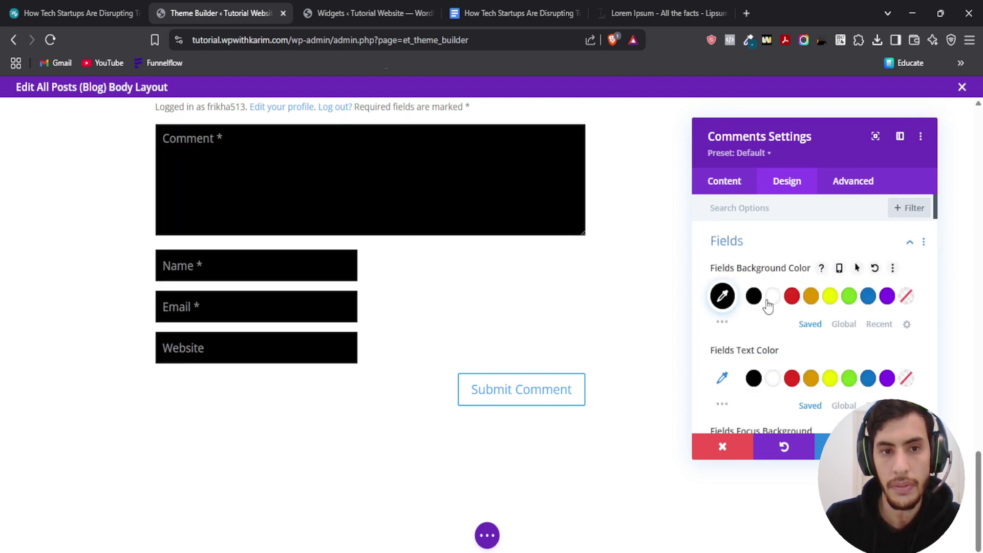
{"action": "left_click", "coordinate": [772, 297]}
{"action": "left_click", "coordinate": [723, 296]}
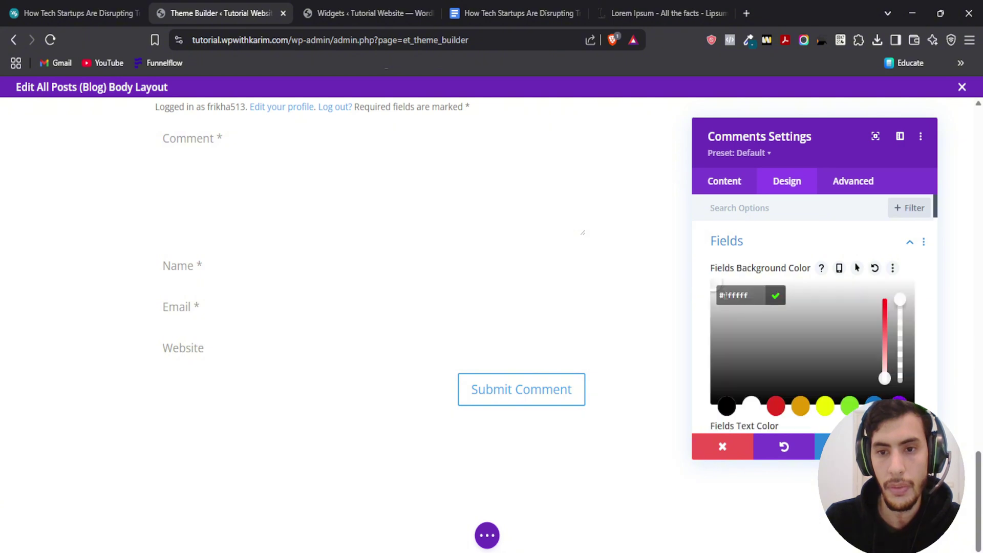
{"action": "left_click_drag", "start_coordinate": [719, 322], "coordinate": [703, 290]}
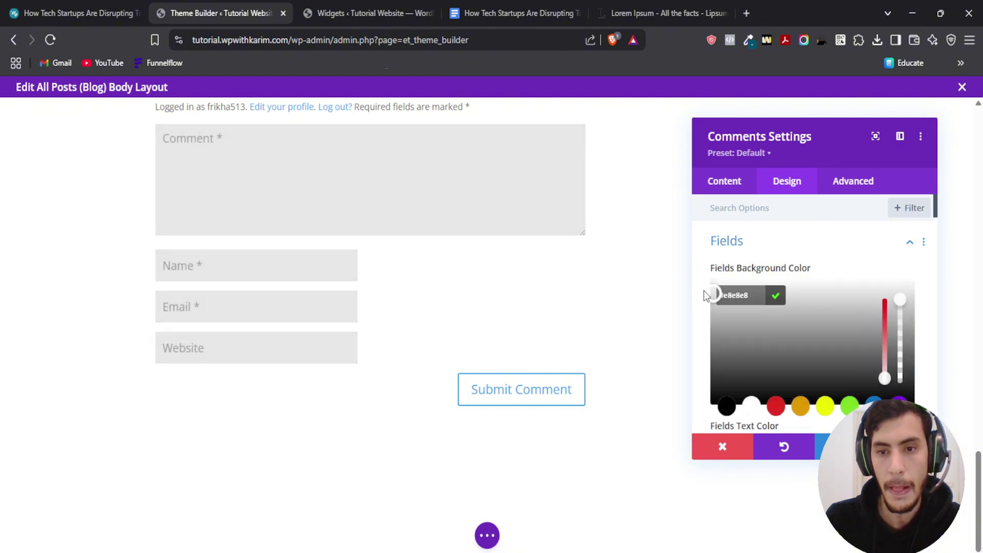
{"action": "left_click", "coordinate": [701, 320]}
- Enable custom button styles for the Comments module and set the button text color to black #000000
{"action": "scroll", "coordinate": [733, 323], "scroll_direction": "down", "scroll_amount": 8}
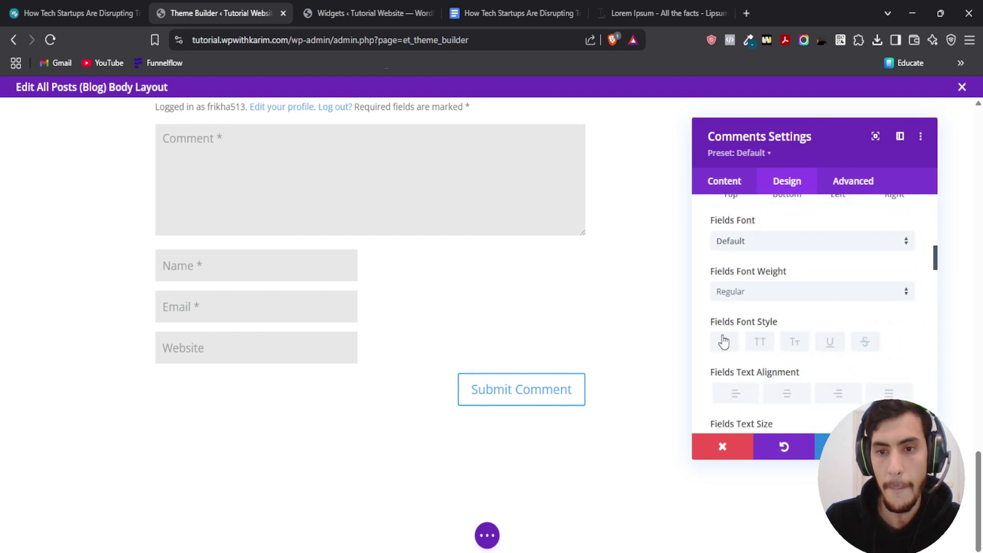
{"action": "scroll", "coordinate": [723, 341], "scroll_direction": "down", "scroll_amount": 15}
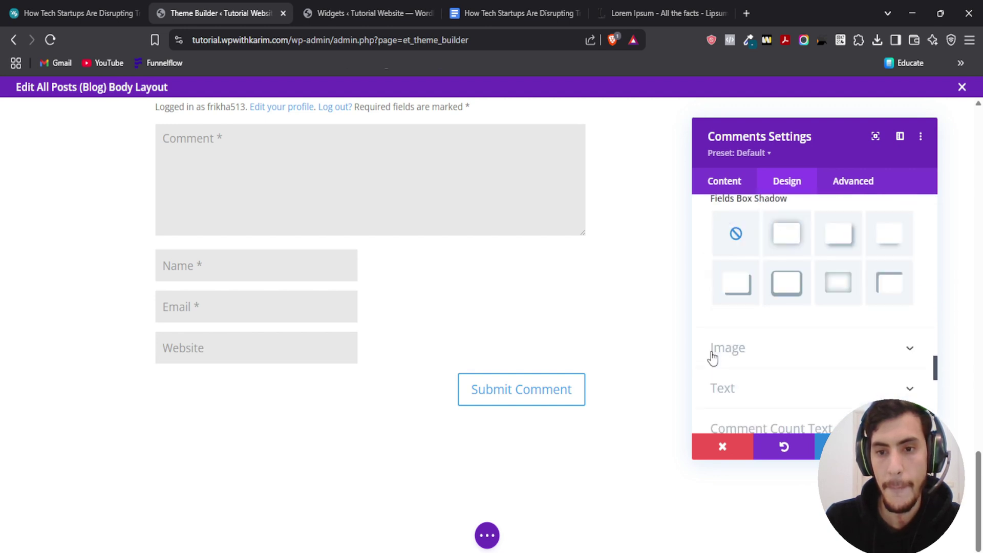
{"action": "scroll", "coordinate": [713, 358], "scroll_direction": "down", "scroll_amount": 4}
{"action": "scroll", "coordinate": [705, 305], "scroll_direction": "down", "scroll_amount": 3}
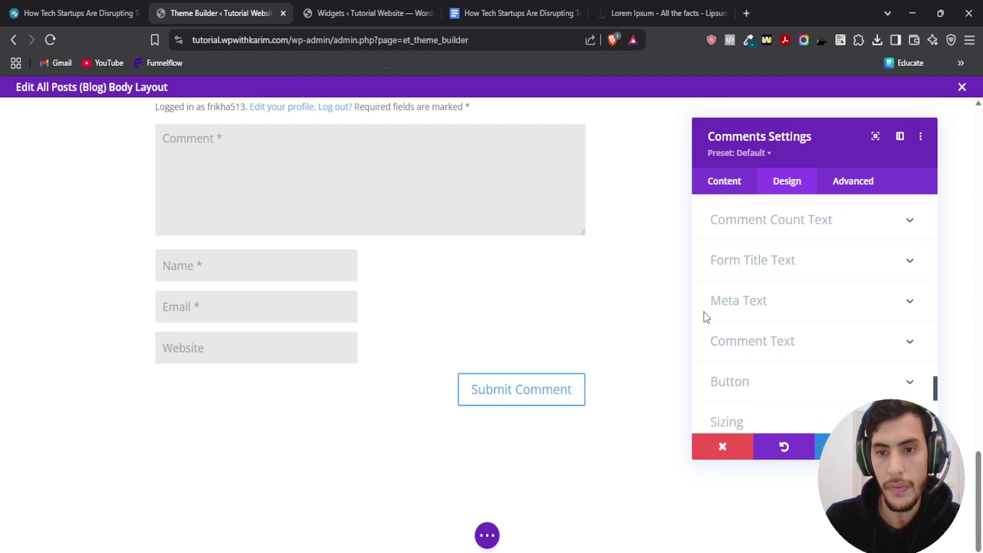
{"action": "left_click", "coordinate": [740, 259]}
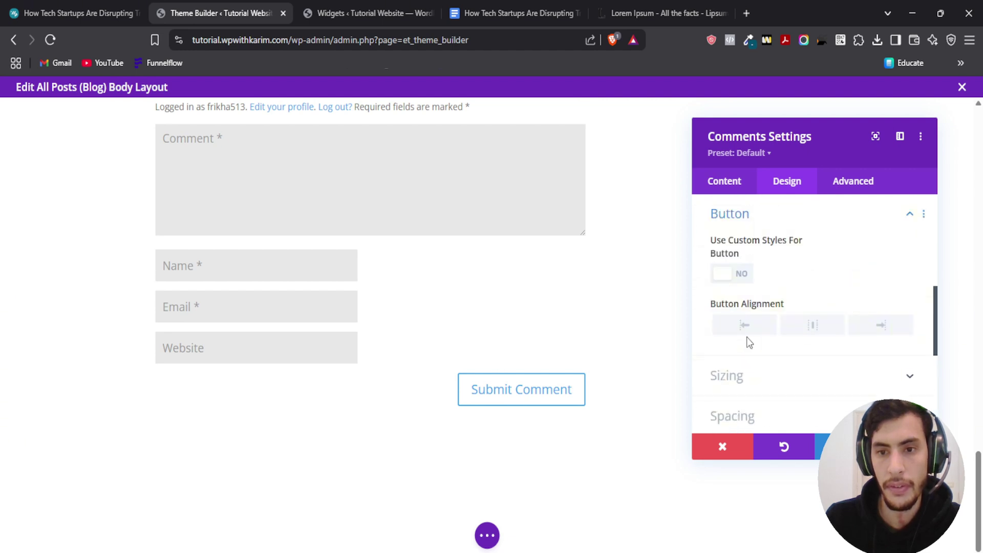
{"action": "left_click", "coordinate": [730, 276]}
{"action": "scroll", "coordinate": [727, 328], "scroll_direction": "down", "scroll_amount": 2}
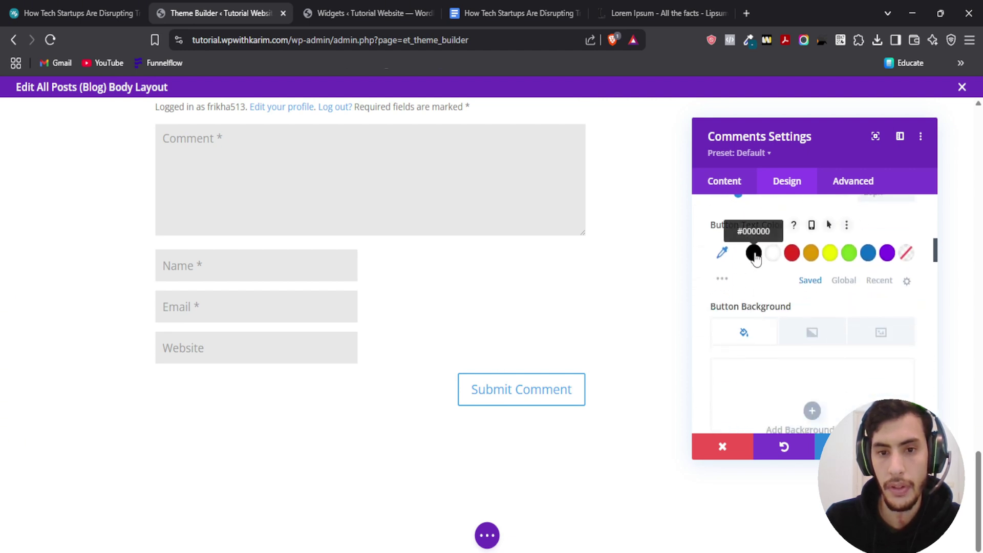
{"action": "left_click", "coordinate": [754, 253]}
{"action": "scroll", "coordinate": [776, 336], "scroll_direction": "down", "scroll_amount": 5}
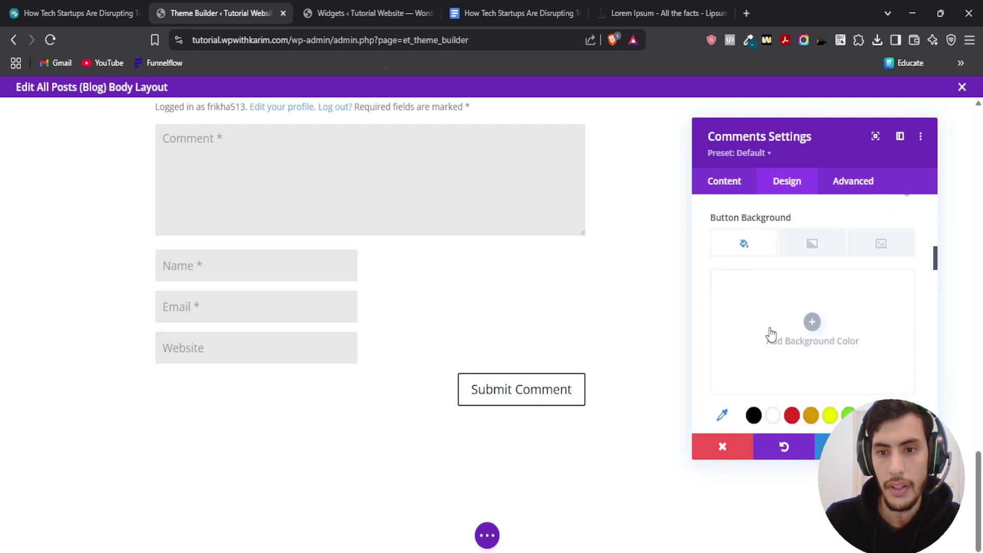
- Set the Comments module's button text size to 18px
{"action": "scroll", "coordinate": [737, 335], "scroll_direction": "up", "scroll_amount": 4}
{"action": "scroll", "coordinate": [787, 344], "scroll_direction": "up", "scroll_amount": 4}
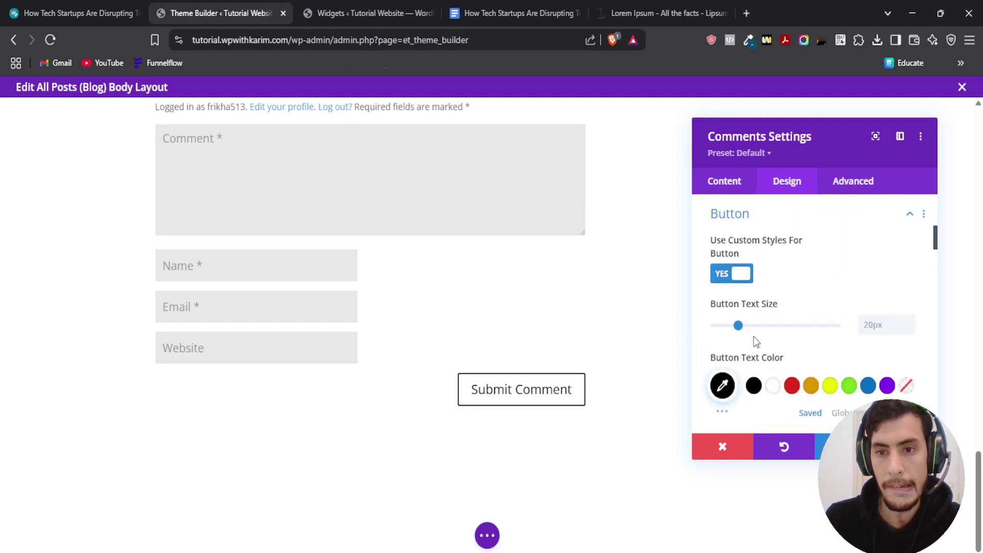
{"action": "scroll", "coordinate": [755, 341], "scroll_direction": "down", "scroll_amount": 5}
{"action": "scroll", "coordinate": [742, 307], "scroll_direction": "up", "scroll_amount": 4}
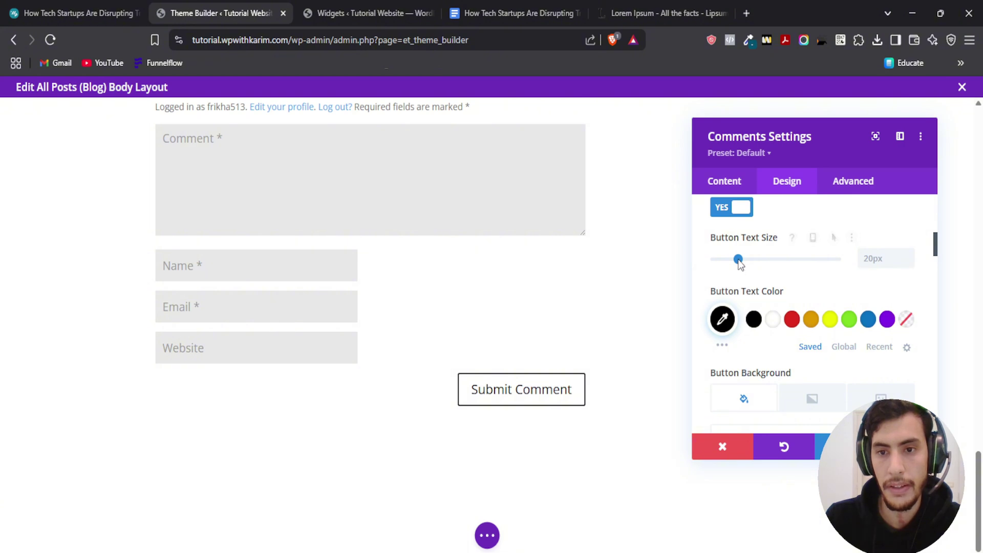
{"action": "left_click_drag", "start_coordinate": [739, 263], "coordinate": [737, 264]}
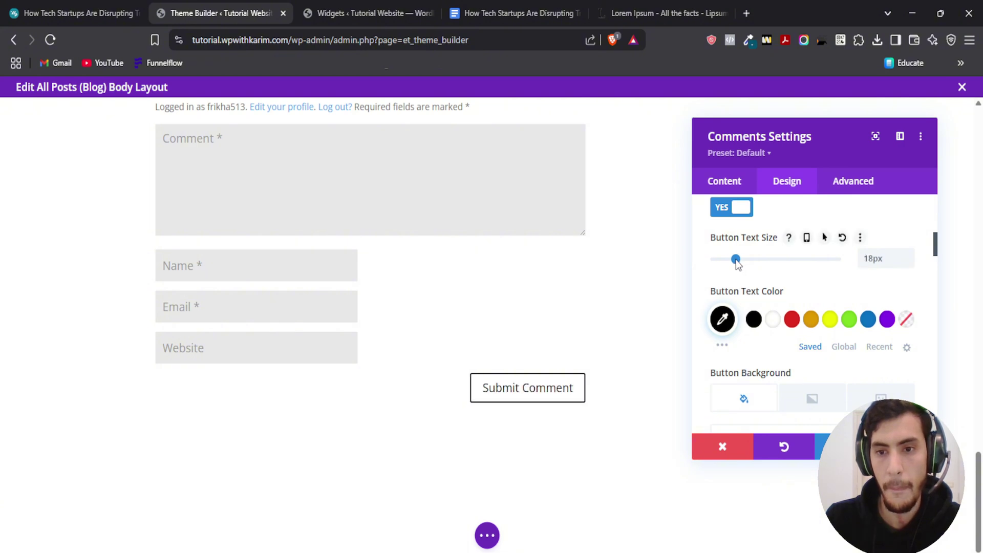
- Set the Comments module's button border radius to 17px and save the module settings
{"action": "scroll", "coordinate": [747, 330], "scroll_direction": "down", "scroll_amount": 6}
{"action": "scroll", "coordinate": [749, 331], "scroll_direction": "up", "scroll_amount": 3}
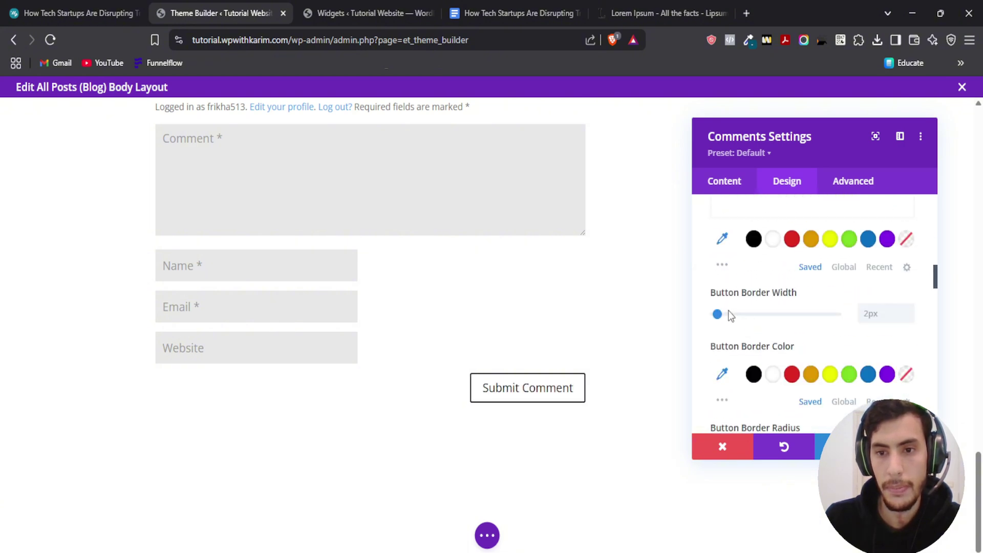
{"action": "scroll", "coordinate": [732, 317], "scroll_direction": "down", "scroll_amount": 5}
{"action": "scroll", "coordinate": [718, 261], "scroll_direction": "up", "scroll_amount": 1}
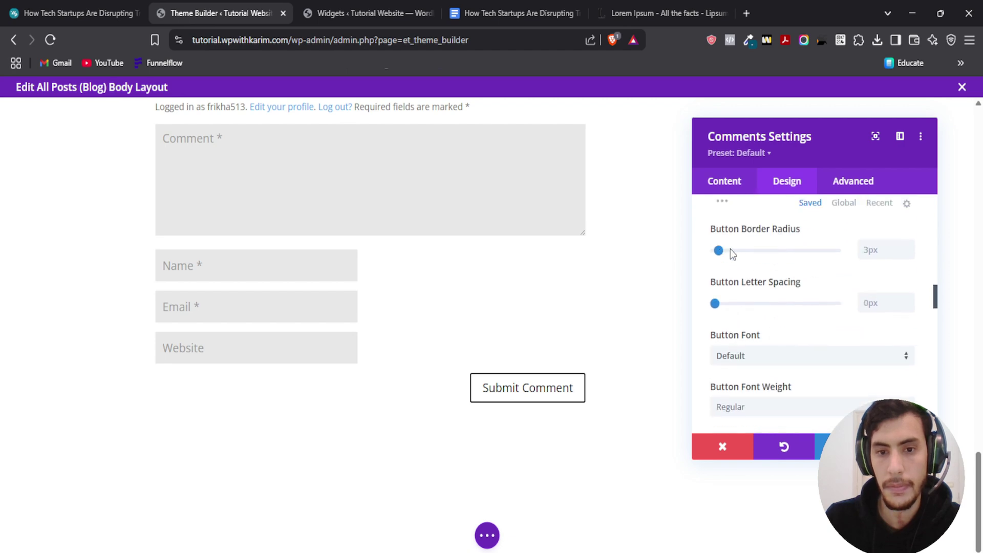
{"action": "scroll", "coordinate": [737, 256], "scroll_direction": "up", "scroll_amount": 3}
{"action": "scroll", "coordinate": [634, 322], "scroll_direction": "up", "scroll_amount": 3}
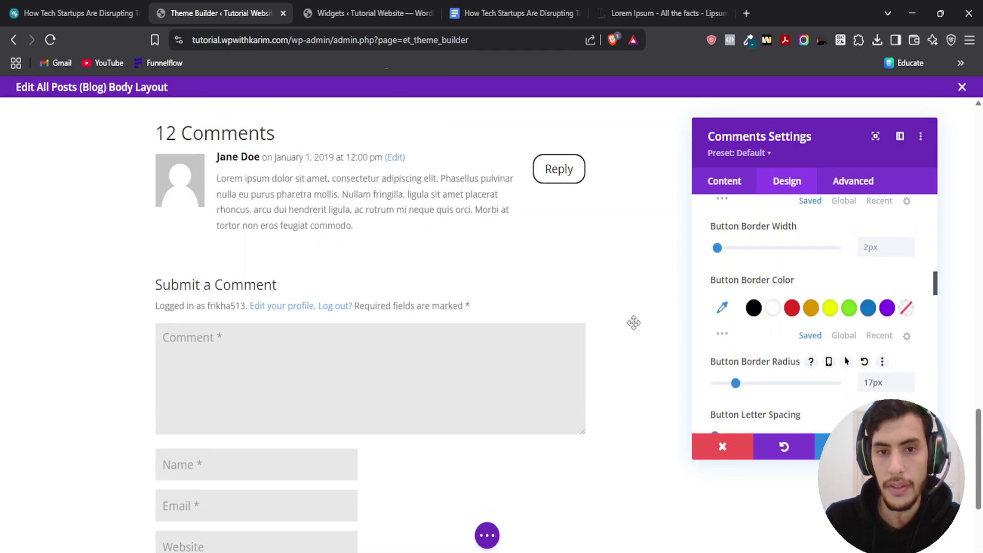
{"action": "scroll", "coordinate": [649, 329], "scroll_direction": "down", "scroll_amount": 3}
{"action": "left_click", "coordinate": [722, 446]}
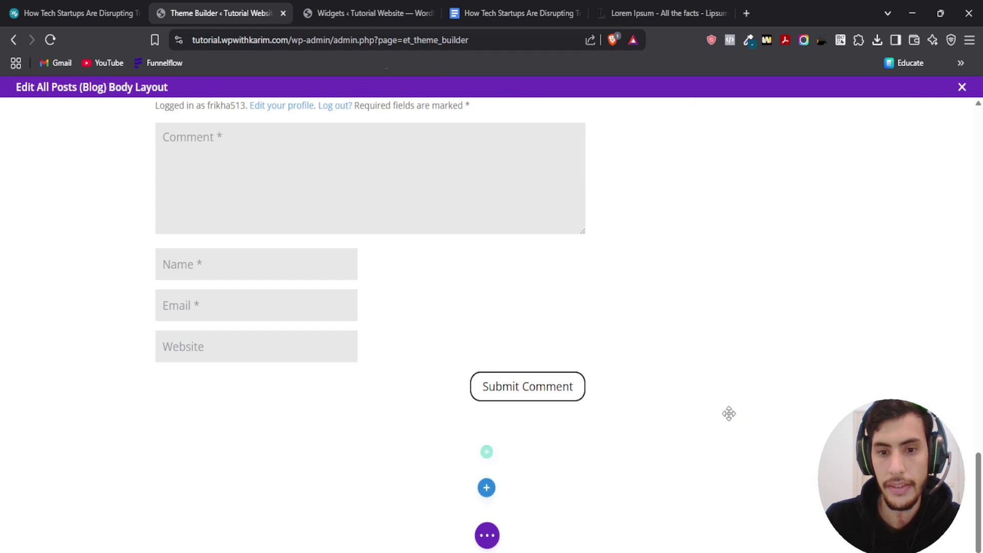
- Set both the width and the max width of the row holding the post content and sidebar to 90%
{"action": "scroll", "coordinate": [697, 387], "scroll_direction": "up", "scroll_amount": 7}
{"action": "scroll", "coordinate": [698, 387], "scroll_direction": "up", "scroll_amount": 15}
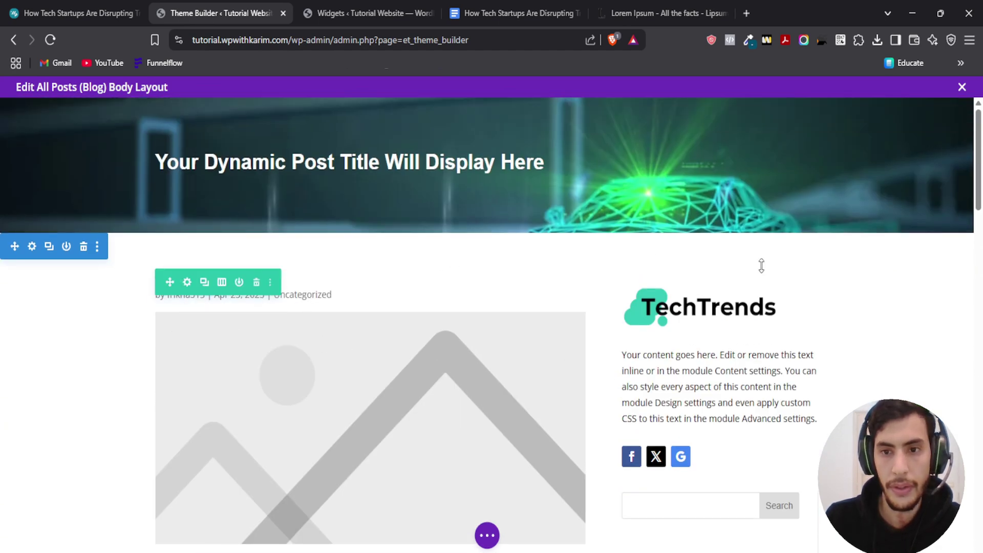
{"action": "scroll", "coordinate": [549, 262], "scroll_direction": "down", "scroll_amount": 4}
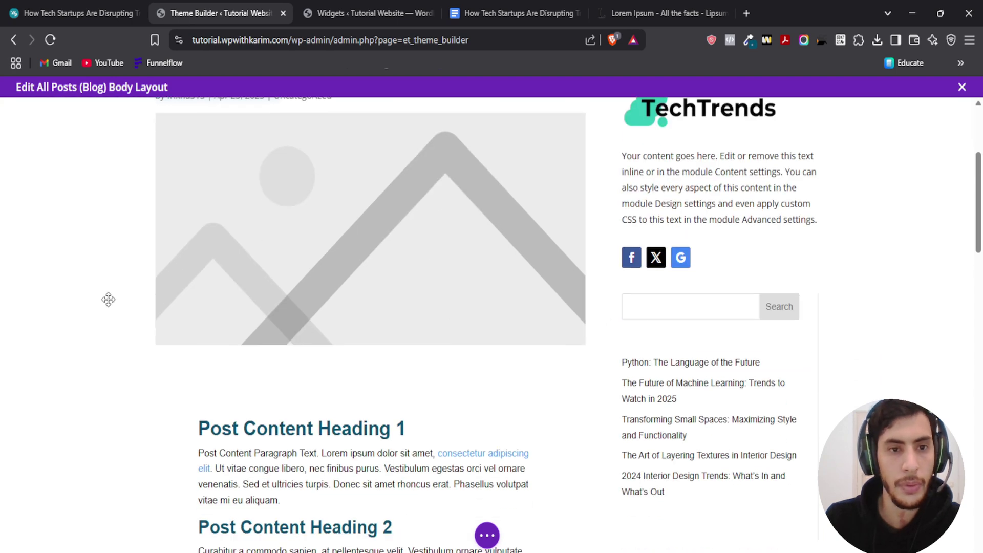
{"action": "scroll", "coordinate": [460, 306], "scroll_direction": "up", "scroll_amount": 3}
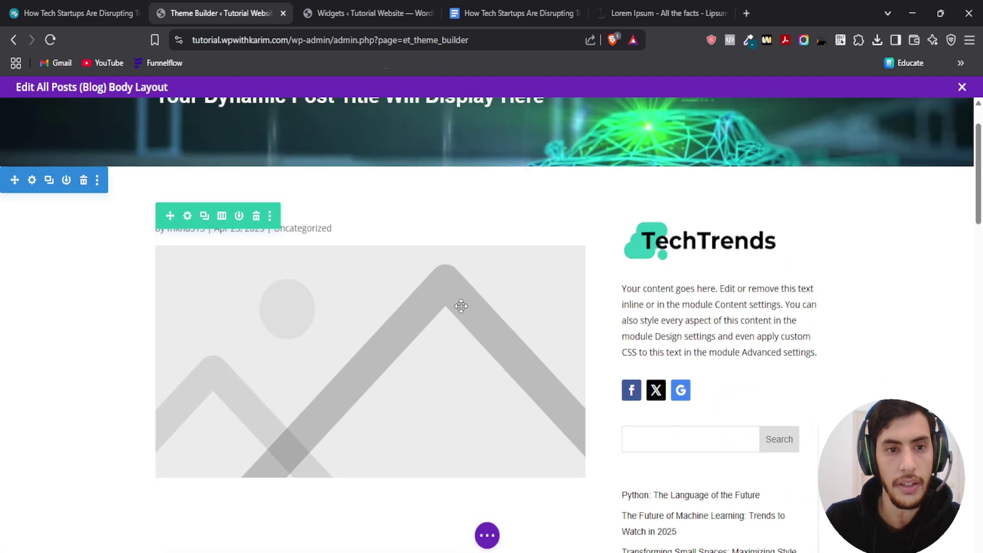
{"action": "left_click", "coordinate": [187, 217]}
{"action": "left_click", "coordinate": [791, 182]}
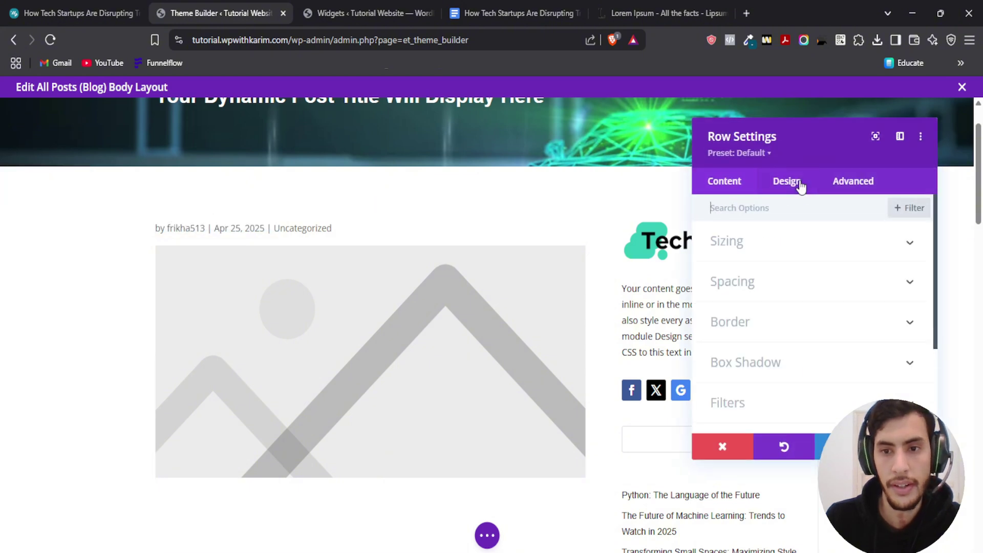
{"action": "left_click", "coordinate": [805, 252]}
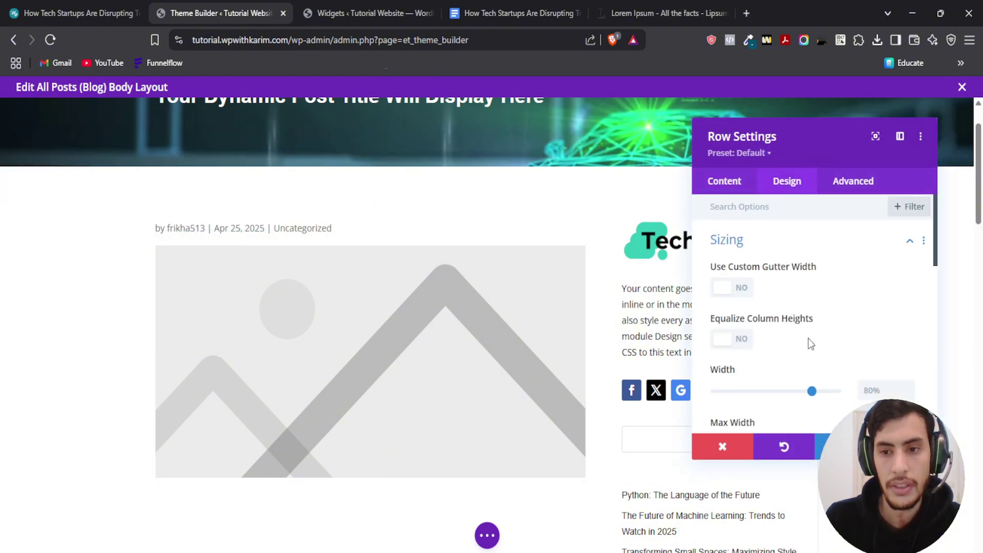
{"action": "scroll", "coordinate": [808, 339], "scroll_direction": "down", "scroll_amount": 1}
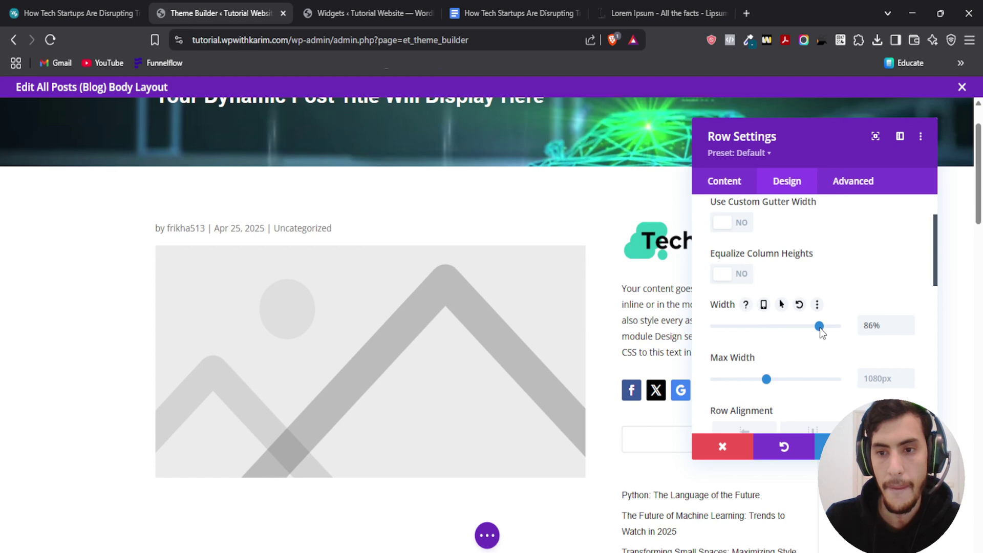
{"action": "scroll", "coordinate": [833, 390], "scroll_direction": "down", "scroll_amount": 2}
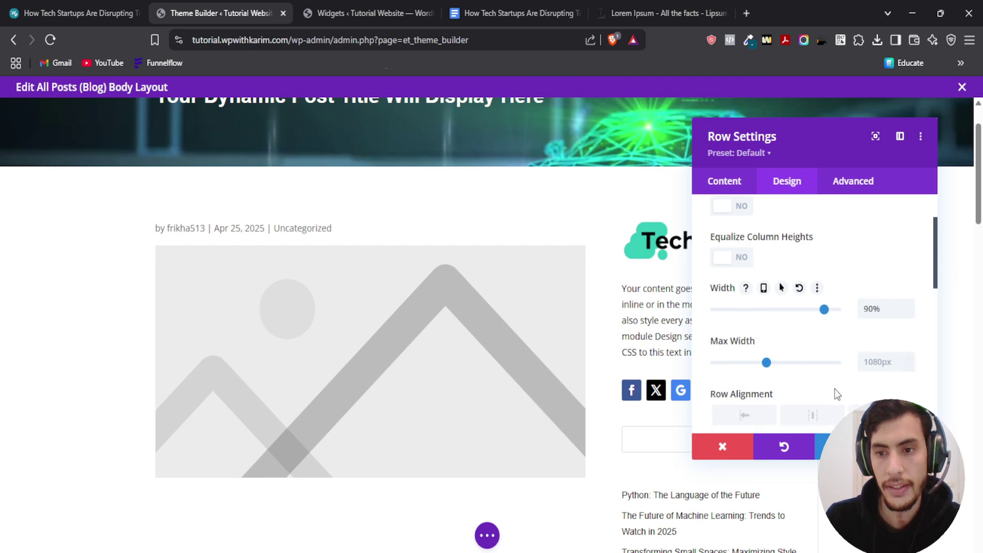
{"action": "left_click_drag", "start_coordinate": [766, 313], "coordinate": [774, 317]}
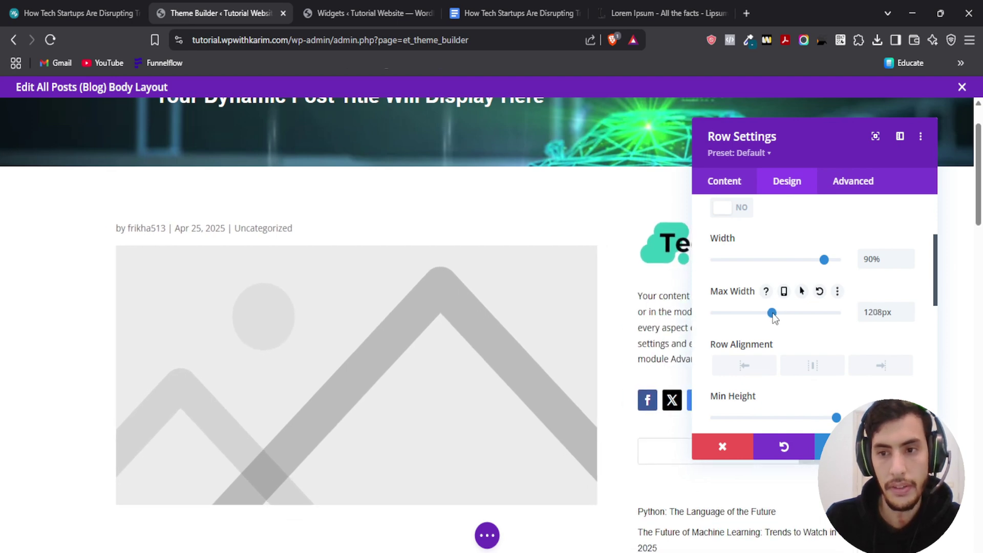
{"action": "double_click", "coordinate": [866, 314]}
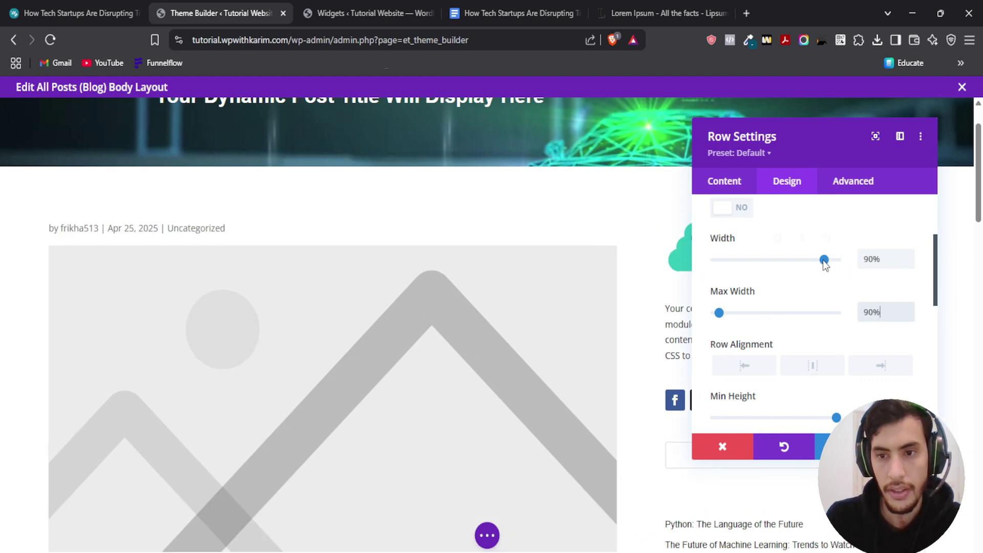
- Set the content and sidebar row's width to 80% and save the row settings
{"action": "left_click_drag", "start_coordinate": [840, 260], "coordinate": [811, 259]}
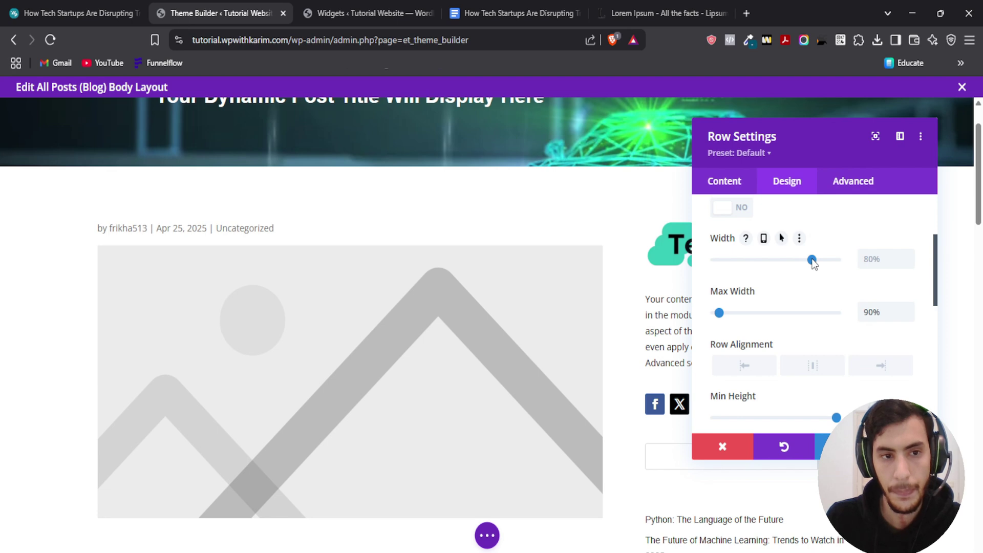
{"action": "left_click_drag", "start_coordinate": [814, 262], "coordinate": [813, 263]}
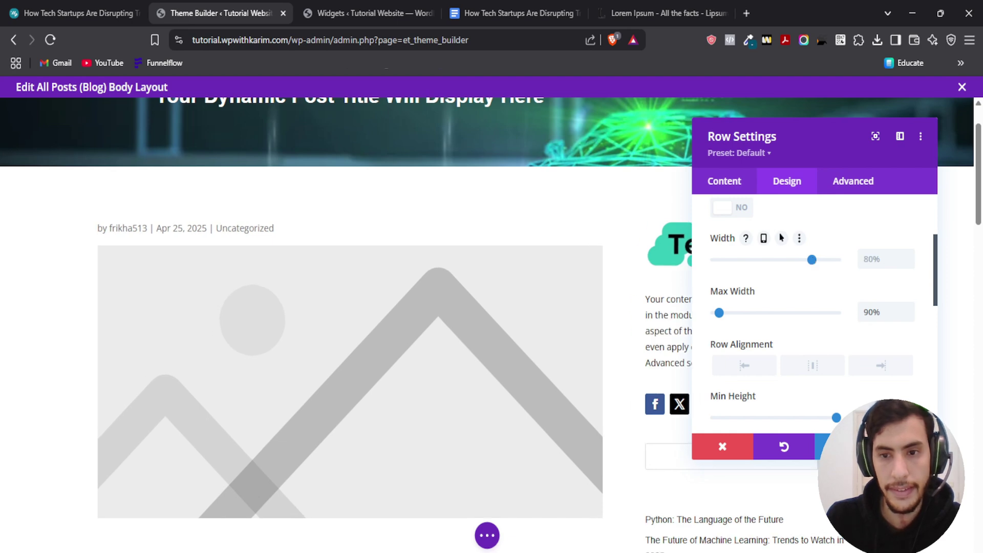
{"action": "left_click", "coordinate": [845, 446]}
- Set the max width of the row holding the post title to 90% and save the row settings
{"action": "scroll", "coordinate": [412, 303], "scroll_direction": "up", "scroll_amount": 1}
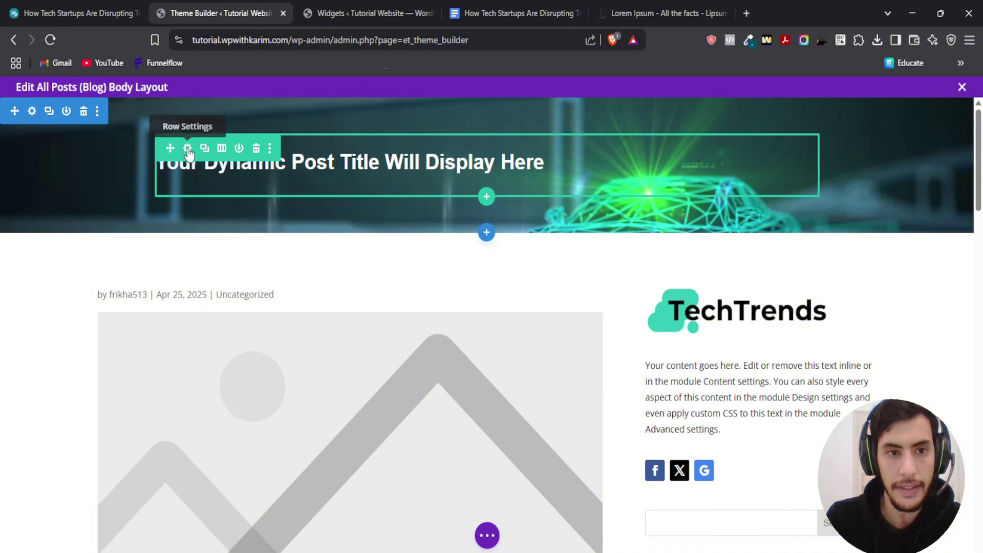
{"action": "left_click", "coordinate": [188, 149]}
{"action": "left_click", "coordinate": [787, 184]}
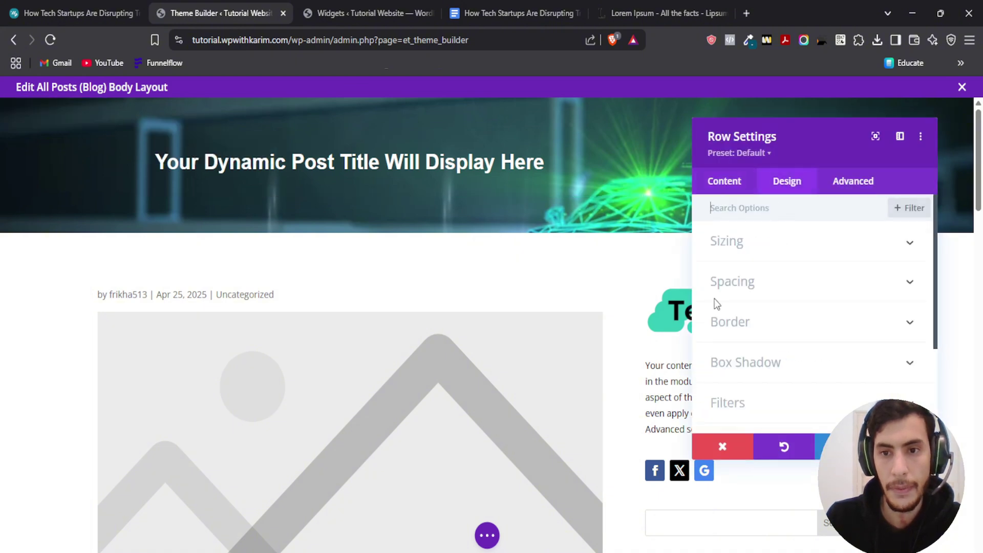
{"action": "left_click", "coordinate": [738, 242]}
{"action": "scroll", "coordinate": [766, 276], "scroll_direction": "down", "scroll_amount": 2}
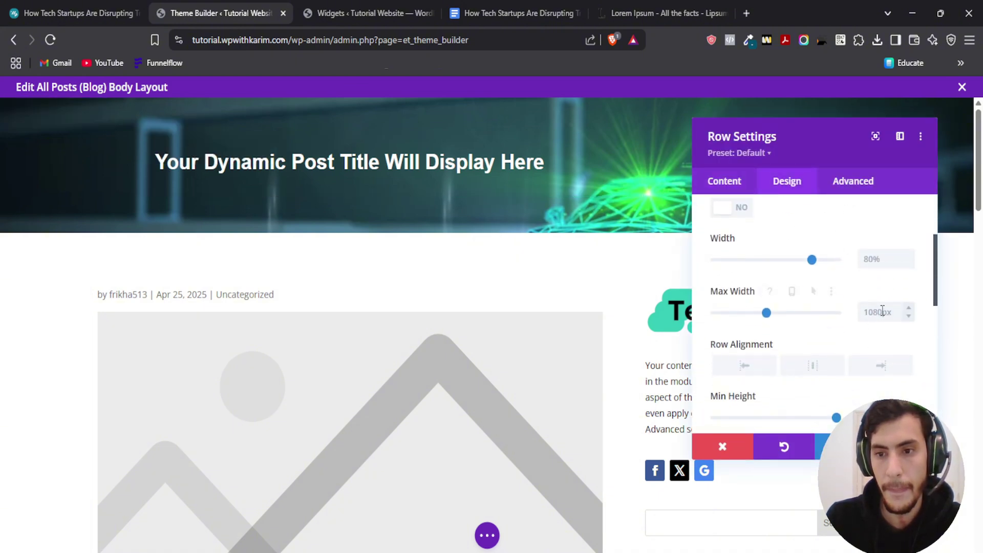
{"action": "left_click", "coordinate": [882, 311]}
{"action": "type", "text": "90"}
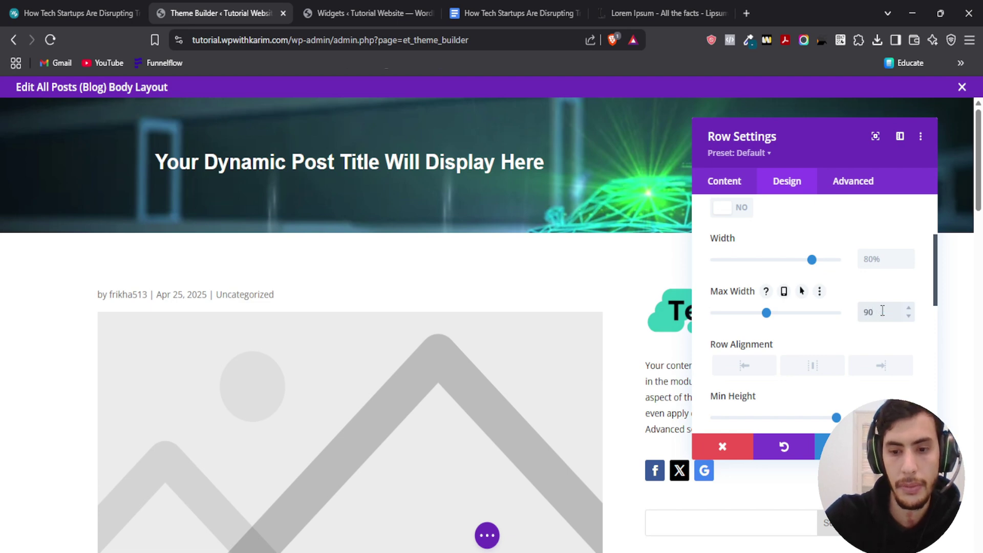
{"action": "type", "text": "%"}
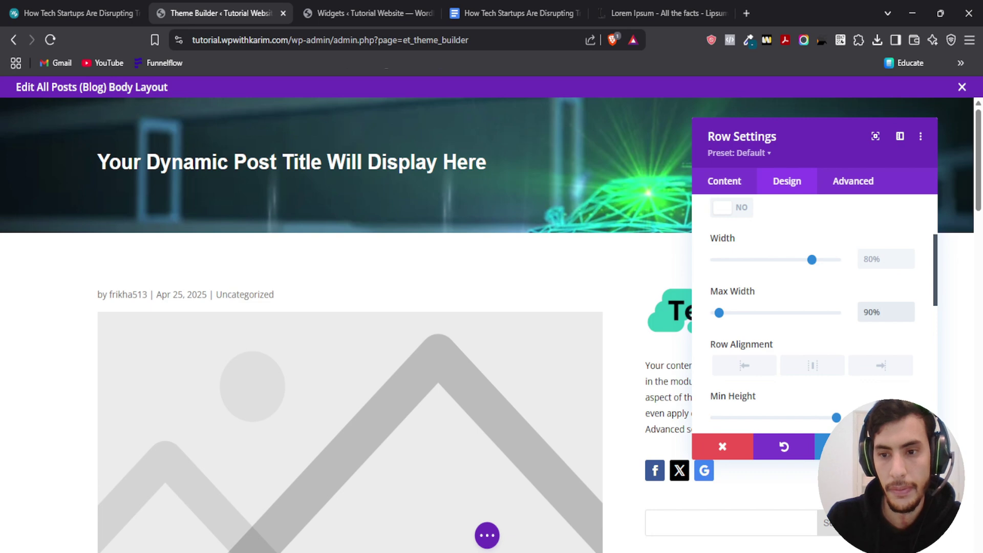
{"action": "left_click", "coordinate": [832, 446]}
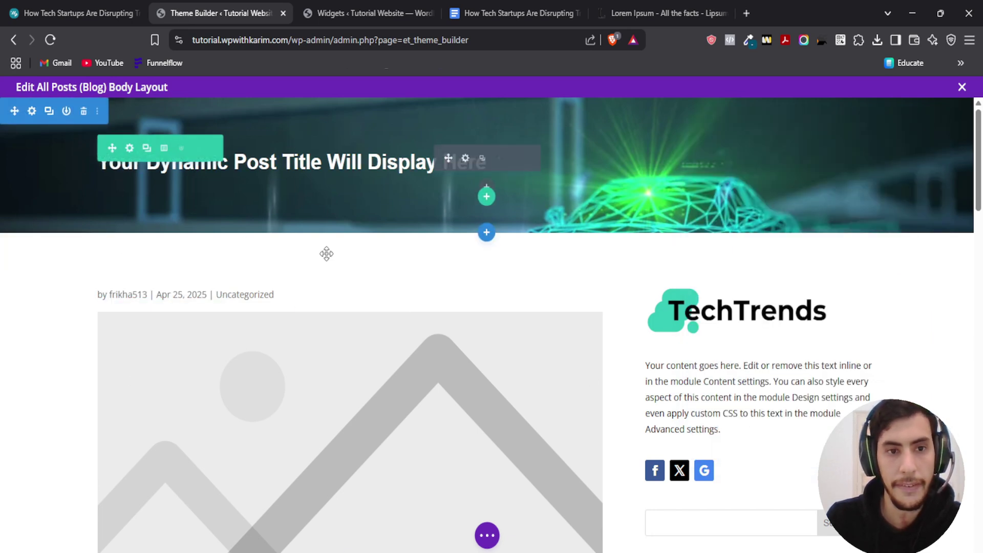
- Review the All Posts body layout, save and close it, and save the theme builder changes
{"action": "scroll", "coordinate": [384, 263], "scroll_direction": "down", "scroll_amount": 20}
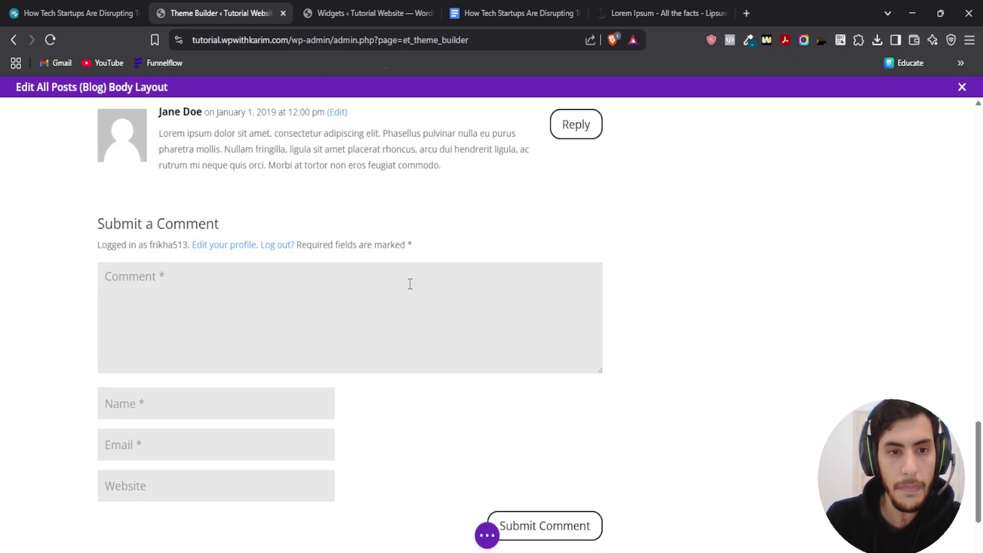
{"action": "scroll", "coordinate": [409, 283], "scroll_direction": "up", "scroll_amount": 20}
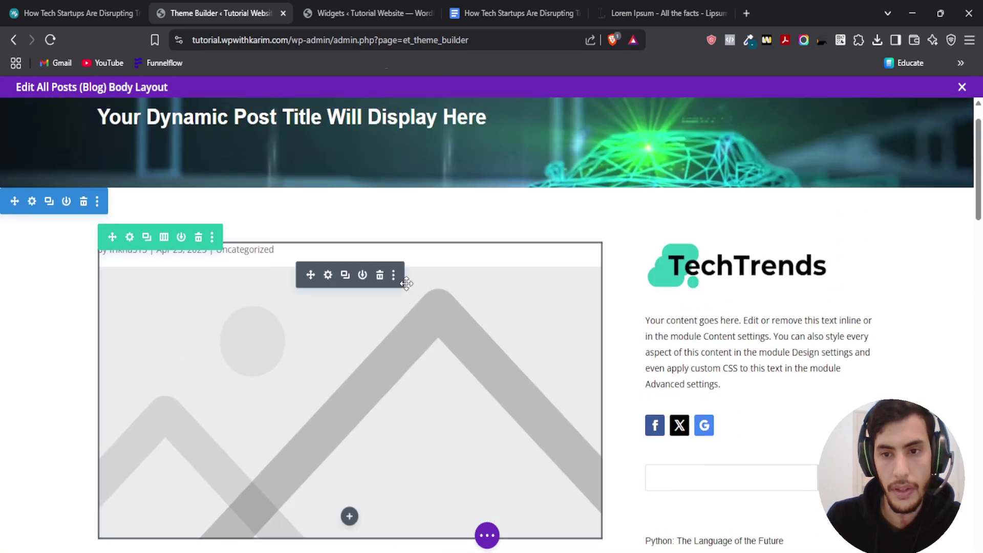
{"action": "scroll", "coordinate": [406, 284], "scroll_direction": "down", "scroll_amount": 1}
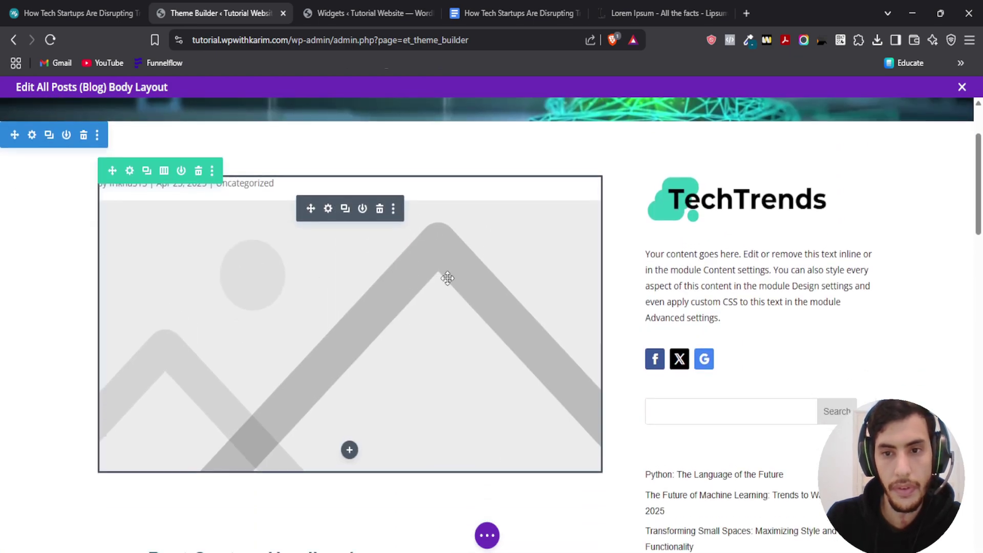
{"action": "left_click", "coordinate": [486, 535]}
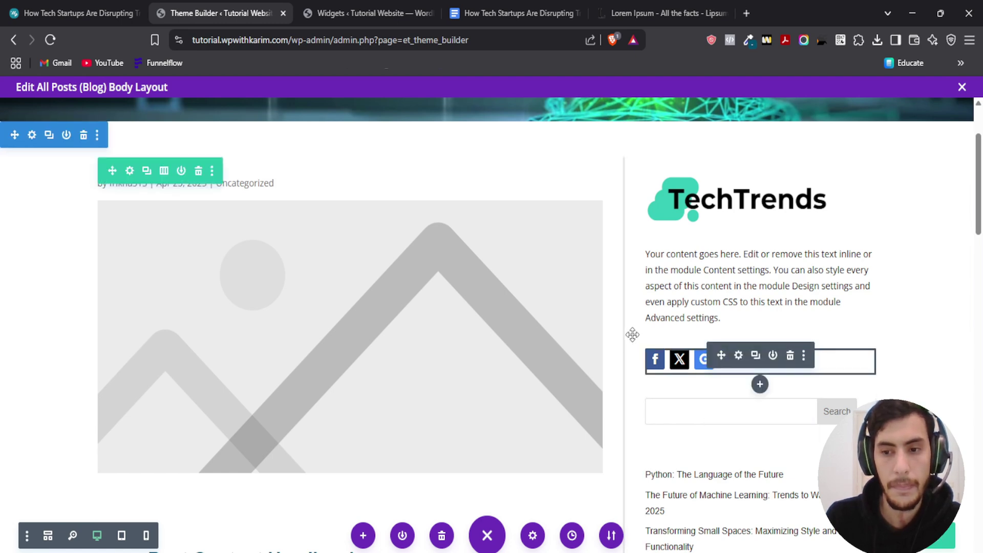
{"action": "scroll", "coordinate": [631, 334], "scroll_direction": "up", "scroll_amount": 3}
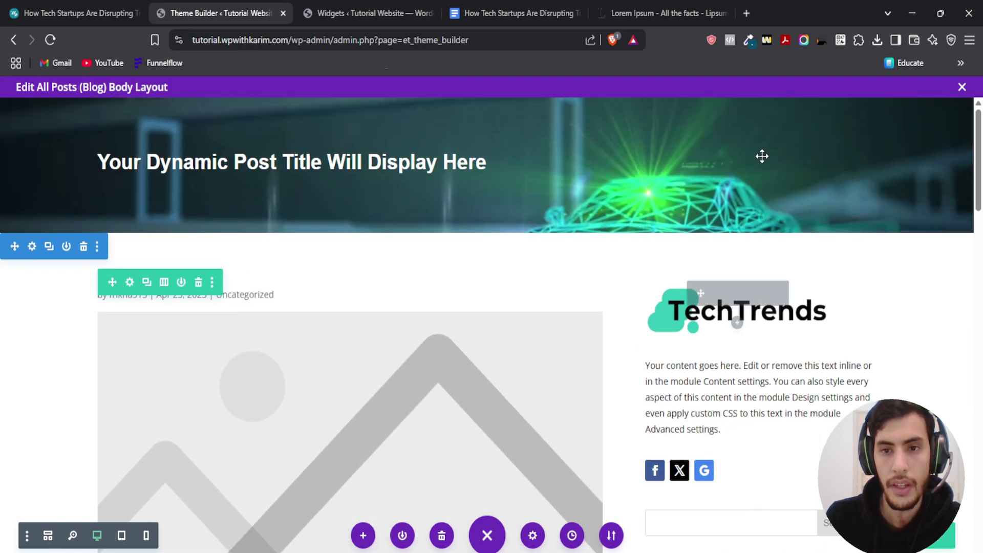
{"action": "left_click", "coordinate": [962, 88]}
{"action": "left_click", "coordinate": [176, 142]}
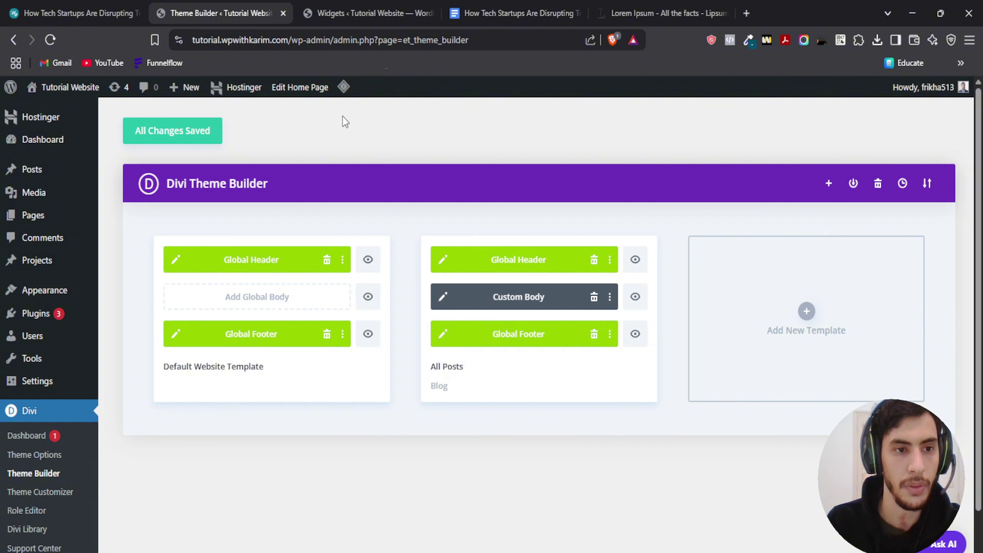
- Create a new blog post using the default editor
{"action": "mouse_move", "coordinate": [41, 171]}
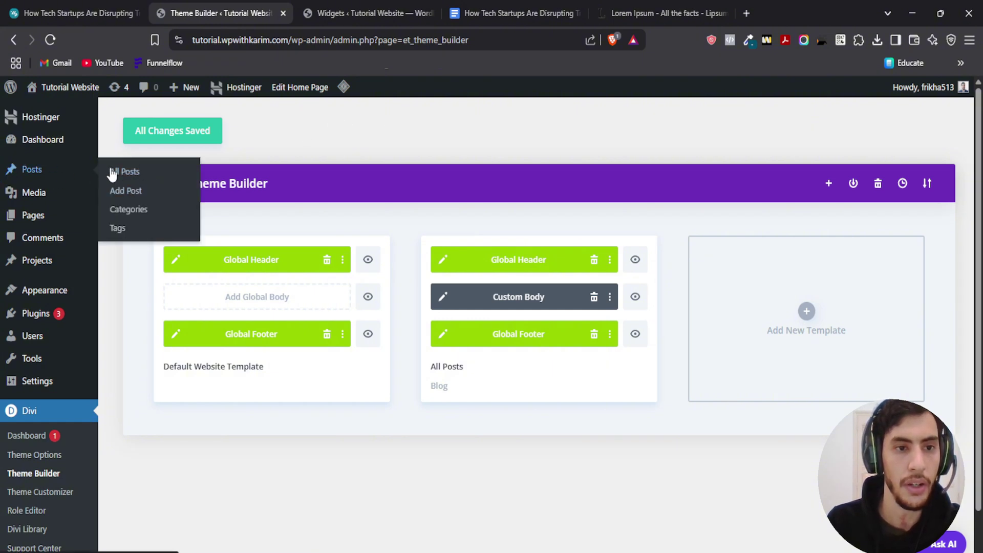
{"action": "left_click", "coordinate": [128, 201]}
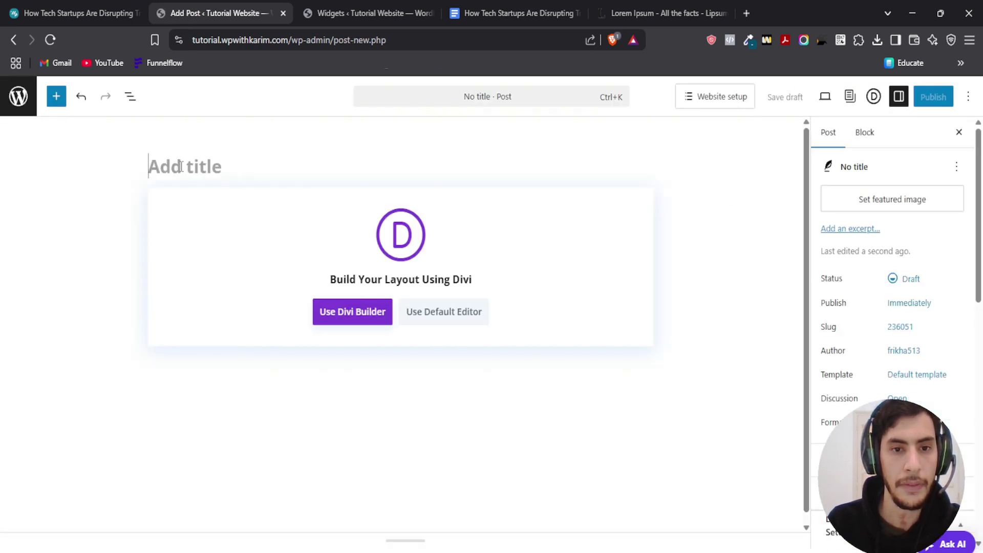
{"action": "left_click", "coordinate": [431, 314]}
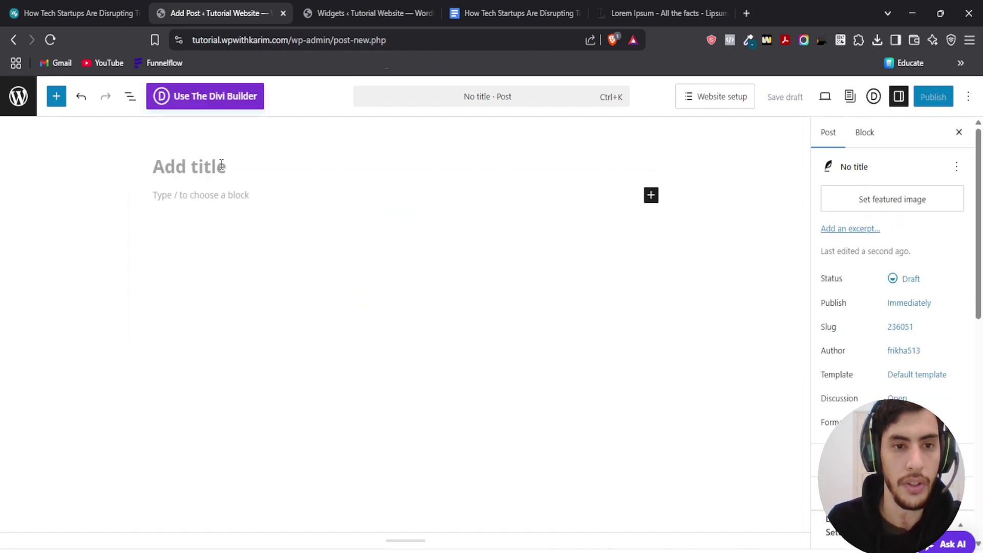
- Copy the title "How Tech Startups Are Disrupting Traditional Industries" from the Google Docs article into the new post's title
{"action": "left_click", "coordinate": [515, 13]}
{"action": "left_click_drag", "start_coordinate": [514, 13], "coordinate": [368, 13]}
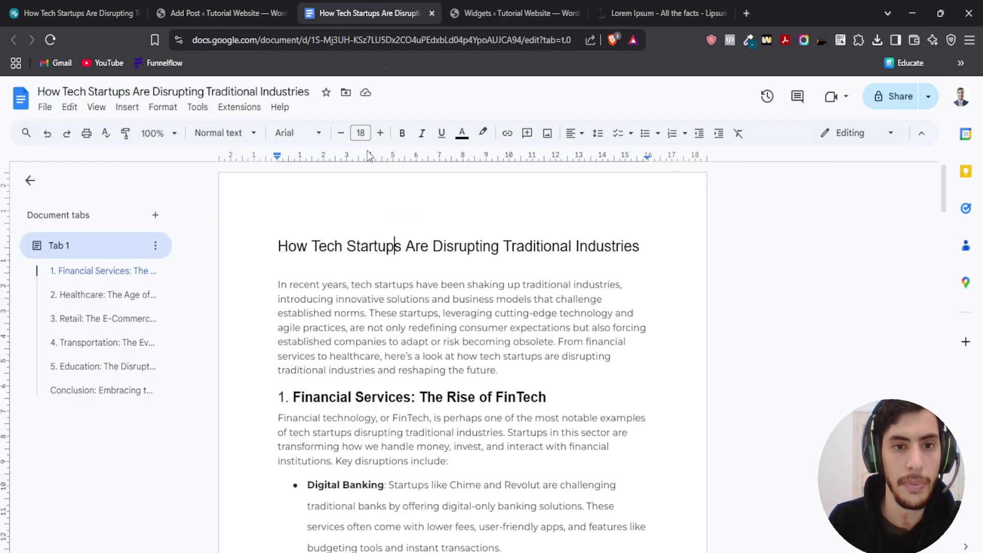
{"action": "triple_click", "coordinate": [322, 247]}
{"action": "key", "text": "ctrl+c"}
{"action": "left_click", "coordinate": [218, 12]}
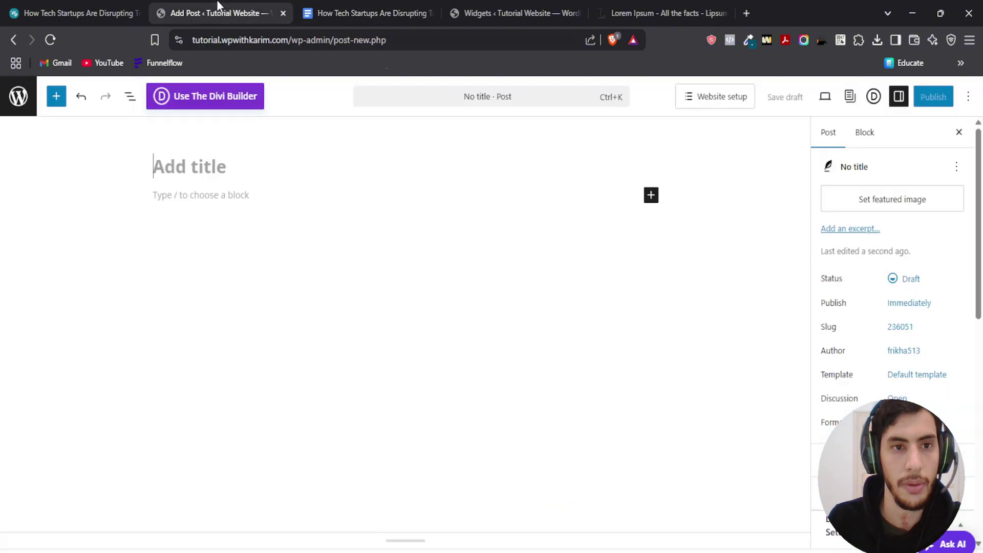
{"action": "key", "text": "ctrl+v"}
- Copy the Google Docs article text from the introduction through the fifth section, Education, into the post's body
{"action": "left_click", "coordinate": [255, 201]}
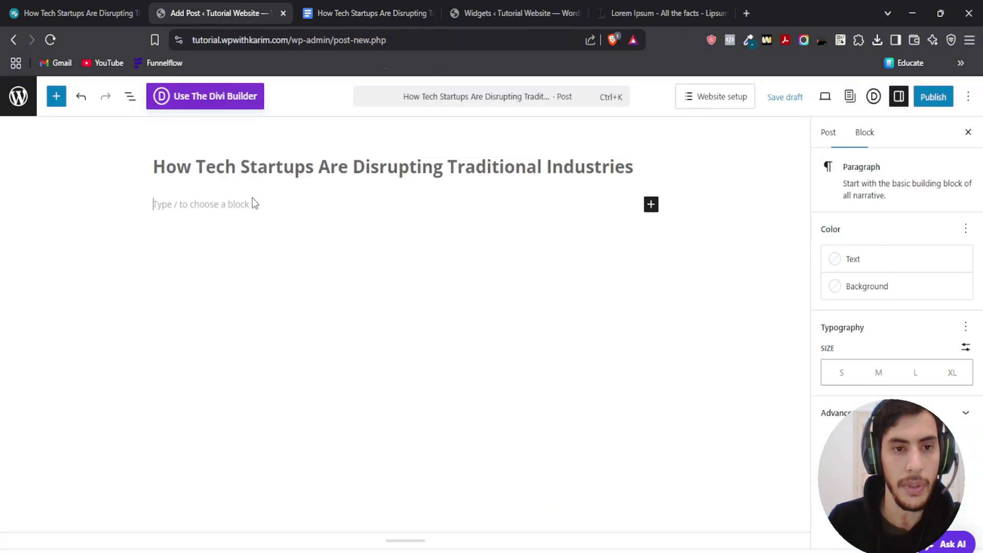
{"action": "left_click", "coordinate": [315, 7]}
{"action": "left_click", "coordinate": [277, 285]}
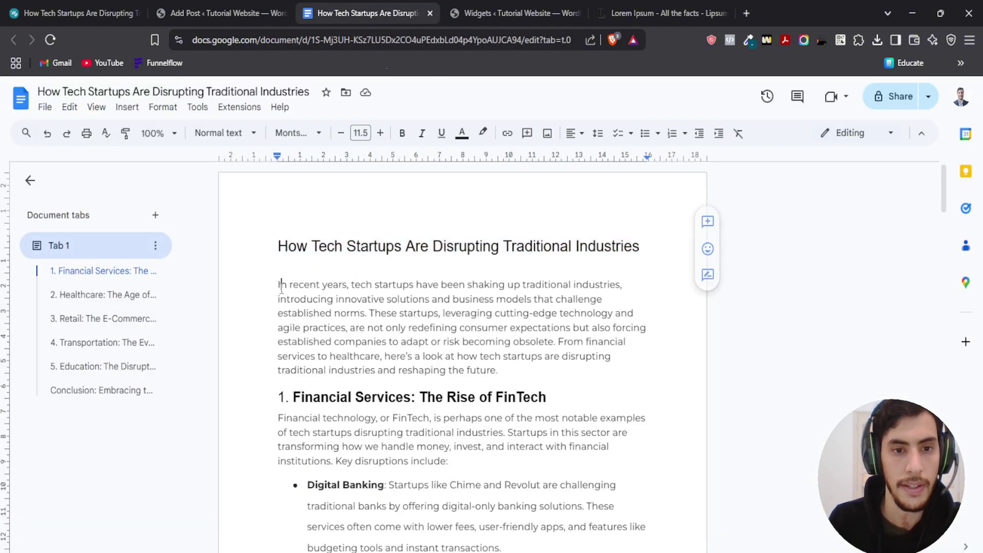
{"action": "mouse_move", "coordinate": [278, 285]}
{"action": "left_mouse_down"}
{"action": "mouse_move", "coordinate": [351, 283]}
{"action": "mouse_move", "coordinate": [425, 263]}
{"action": "mouse_move", "coordinate": [459, 281]}
{"action": "mouse_move", "coordinate": [457, 247]}
{"action": "mouse_move", "coordinate": [446, 335]}
{"action": "mouse_move", "coordinate": [487, 415]}
{"action": "left_mouse_up"}
{"action": "scroll", "coordinate": [425, 263], "scroll_direction": "down", "scroll_amount": 15}
{"action": "scroll", "coordinate": [456, 276], "scroll_direction": "down", "scroll_amount": 20}
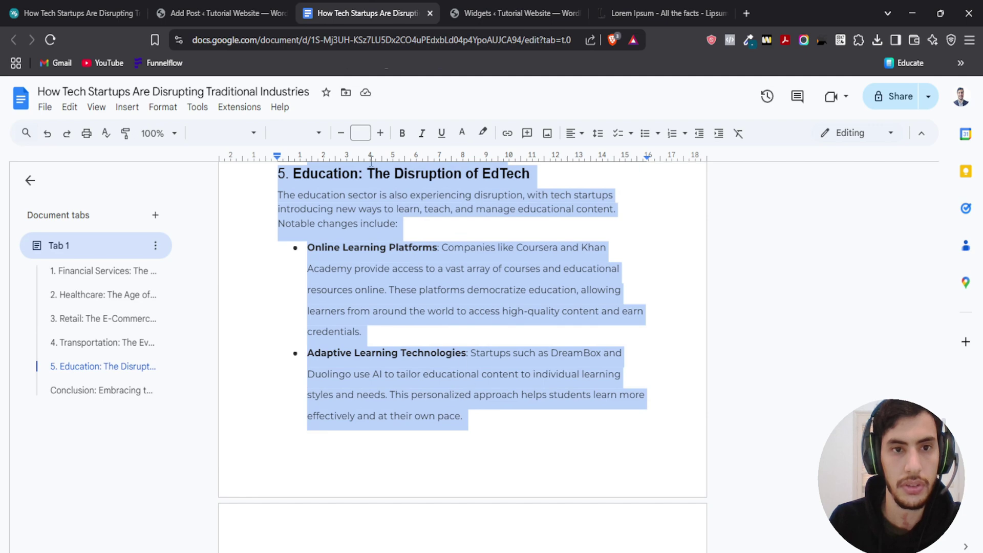
{"action": "left_click", "coordinate": [215, 13]}
{"action": "key", "text": "ctrl+v"}
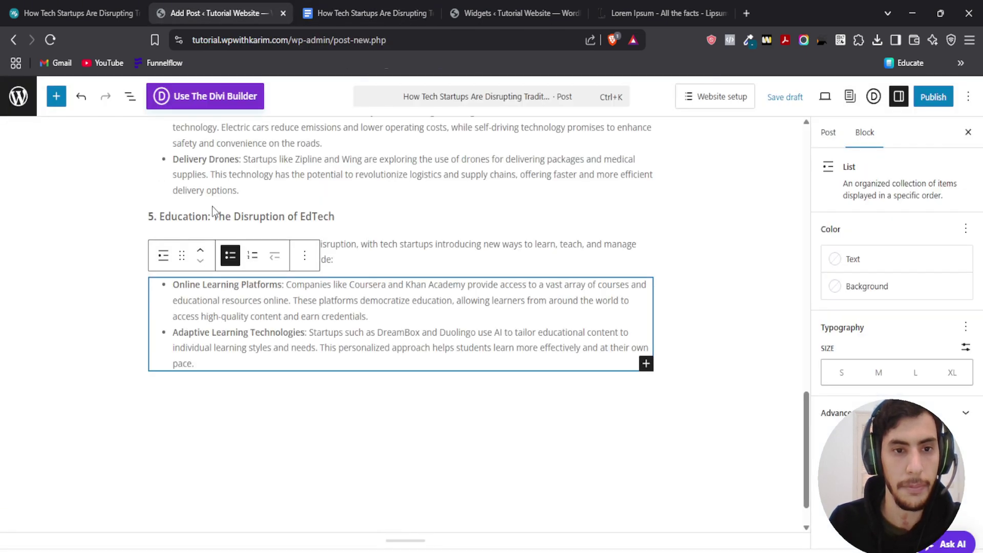
- Change the "Financial Services" and "Healthcare" section headings to Heading 2
{"action": "scroll", "coordinate": [255, 246], "scroll_direction": "up", "scroll_amount": 20}
{"action": "scroll", "coordinate": [255, 246], "scroll_direction": "up", "scroll_amount": 3}
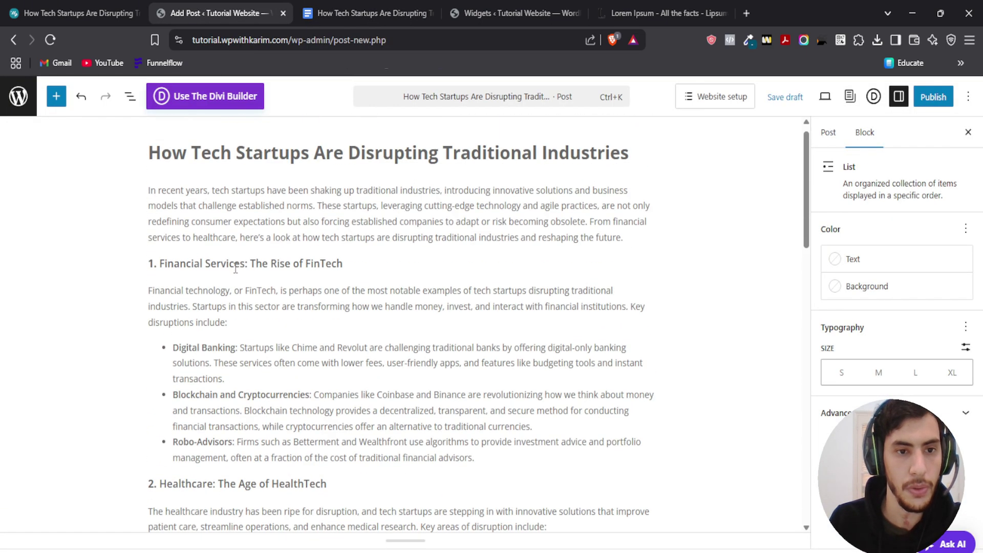
{"action": "left_click", "coordinate": [241, 278]}
{"action": "left_click", "coordinate": [251, 256]}
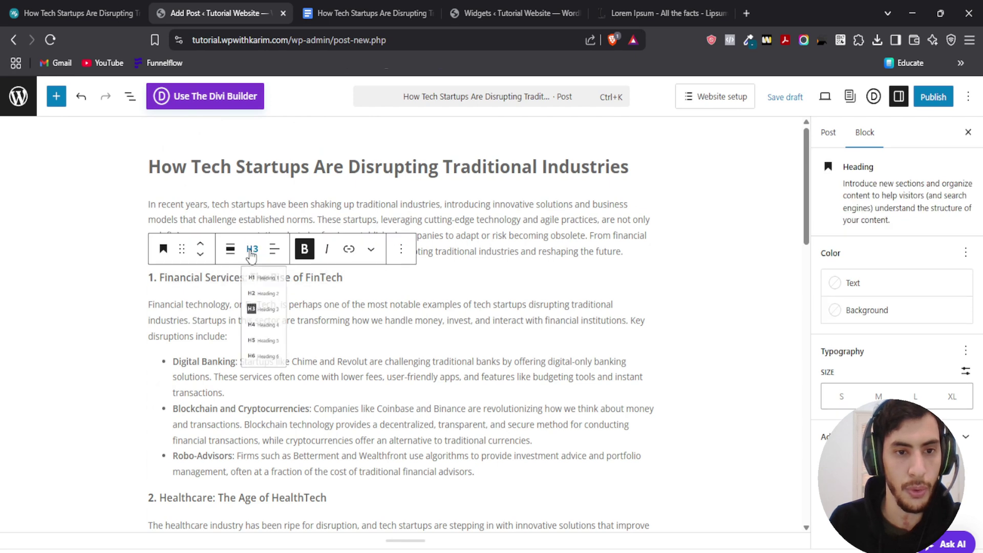
{"action": "left_click", "coordinate": [259, 318]}
{"action": "scroll", "coordinate": [262, 299], "scroll_direction": "down", "scroll_amount": 2}
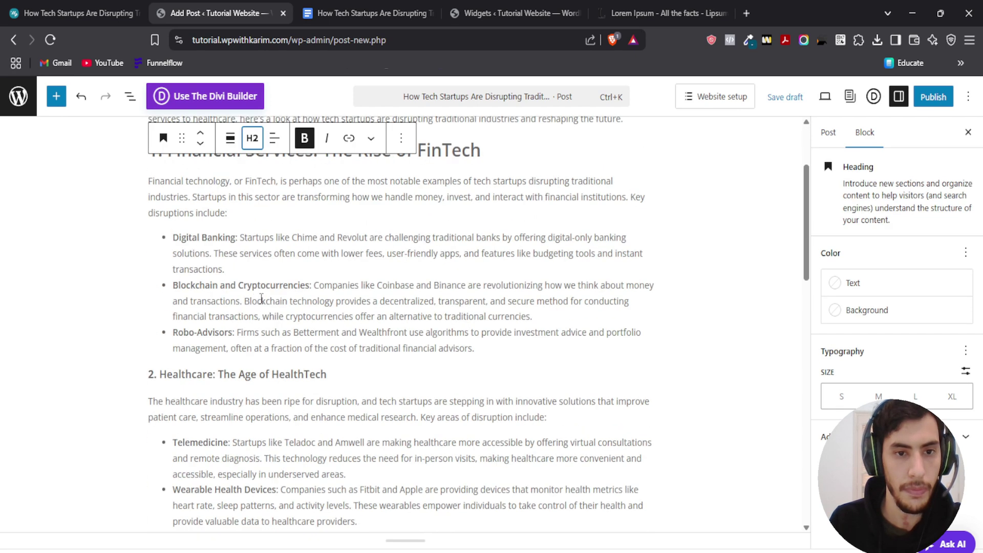
{"action": "left_click", "coordinate": [237, 378]}
{"action": "left_click", "coordinate": [258, 343]}
{"action": "left_click", "coordinate": [261, 415]}
- Change the "Retail", "Transportation" and "Education" section headings to Heading 2
{"action": "scroll", "coordinate": [270, 273], "scroll_direction": "down", "scroll_amount": 2}
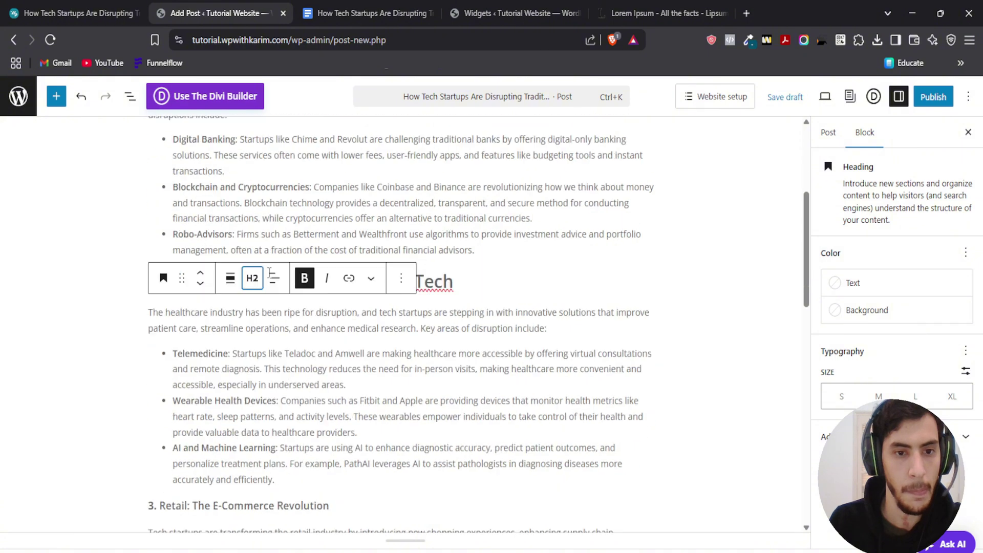
{"action": "scroll", "coordinate": [269, 277], "scroll_direction": "down", "scroll_amount": 5}
{"action": "left_click", "coordinate": [214, 205]}
{"action": "left_click", "coordinate": [251, 177]}
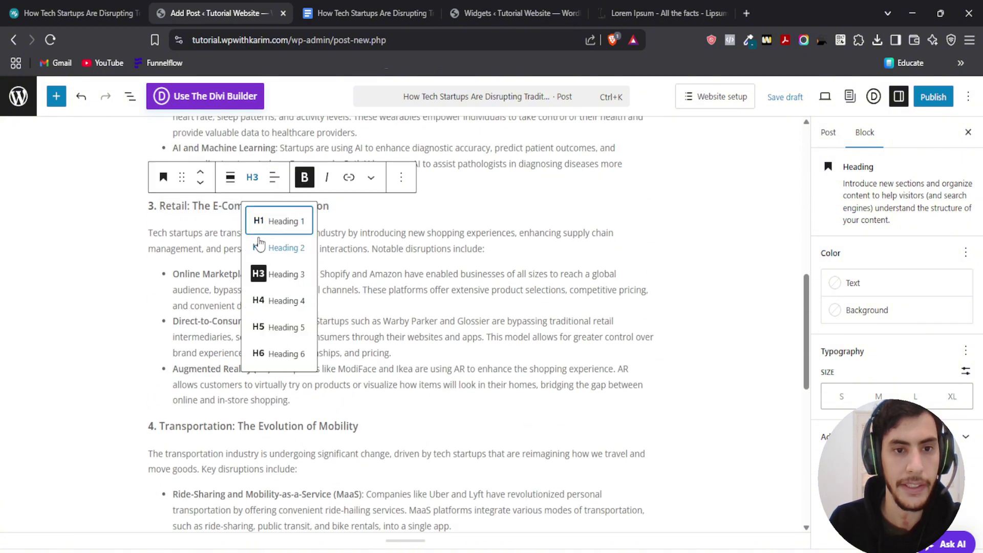
{"action": "left_click", "coordinate": [258, 243]}
{"action": "scroll", "coordinate": [258, 246], "scroll_direction": "down", "scroll_amount": 3}
{"action": "left_click", "coordinate": [254, 236]}
{"action": "left_click", "coordinate": [251, 208]}
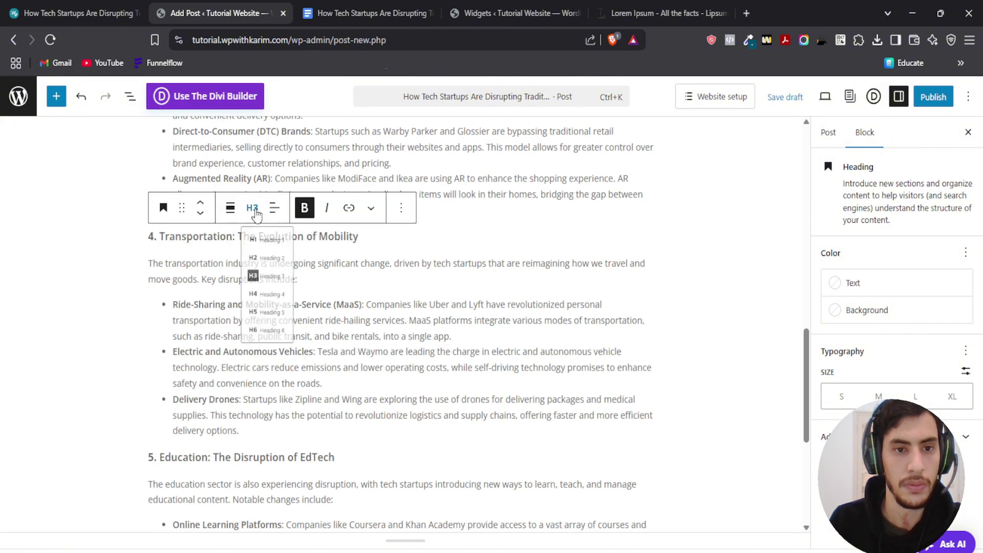
{"action": "left_click", "coordinate": [253, 258]}
{"action": "scroll", "coordinate": [259, 246], "scroll_direction": "down", "scroll_amount": 3}
{"action": "left_click", "coordinate": [234, 267]}
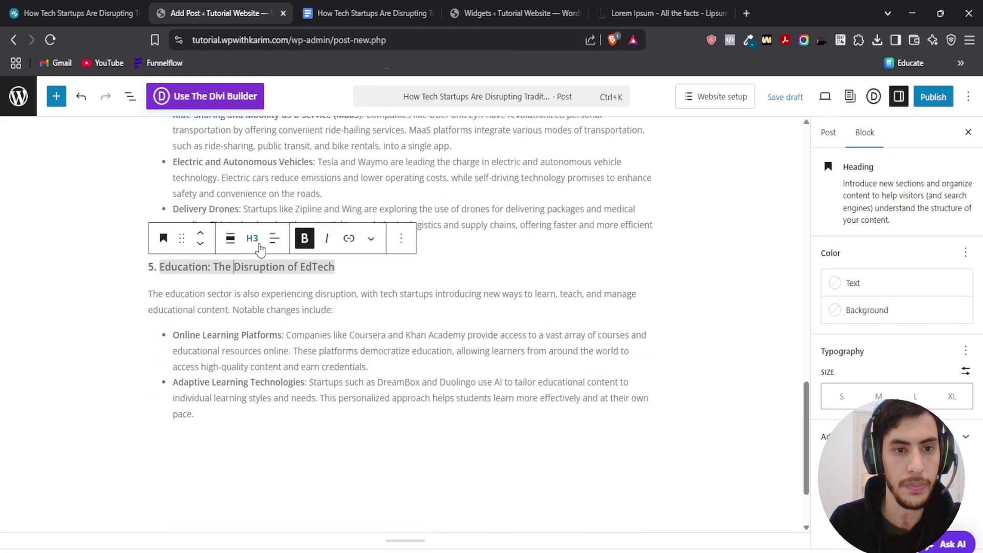
{"action": "left_click", "coordinate": [252, 238]}
{"action": "left_click", "coordinate": [267, 302]}
{"action": "scroll", "coordinate": [333, 286], "scroll_direction": "down", "scroll_amount": 2}
{"action": "scroll", "coordinate": [352, 308], "scroll_direction": "up", "scroll_amount": 6}
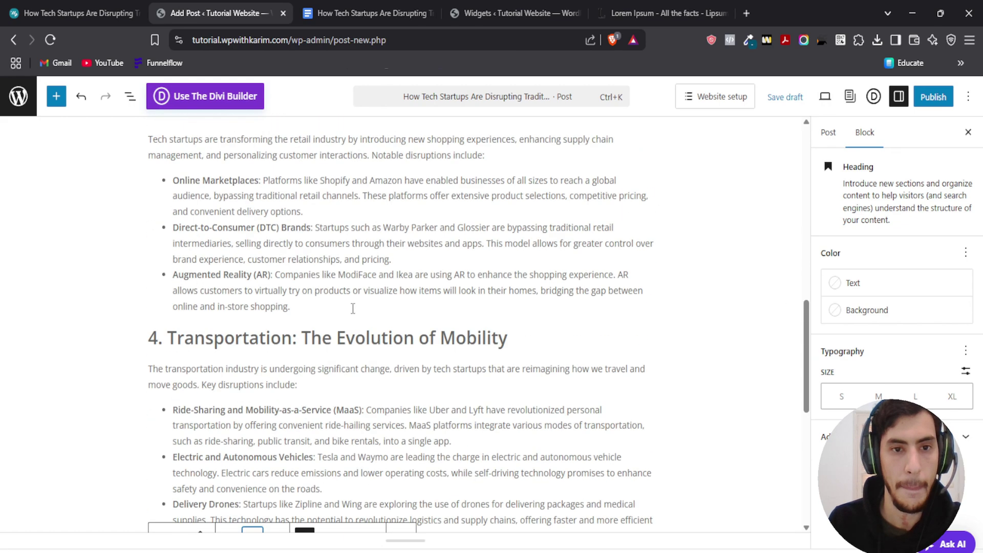
{"action": "scroll", "coordinate": [352, 308], "scroll_direction": "up", "scroll_amount": 10}
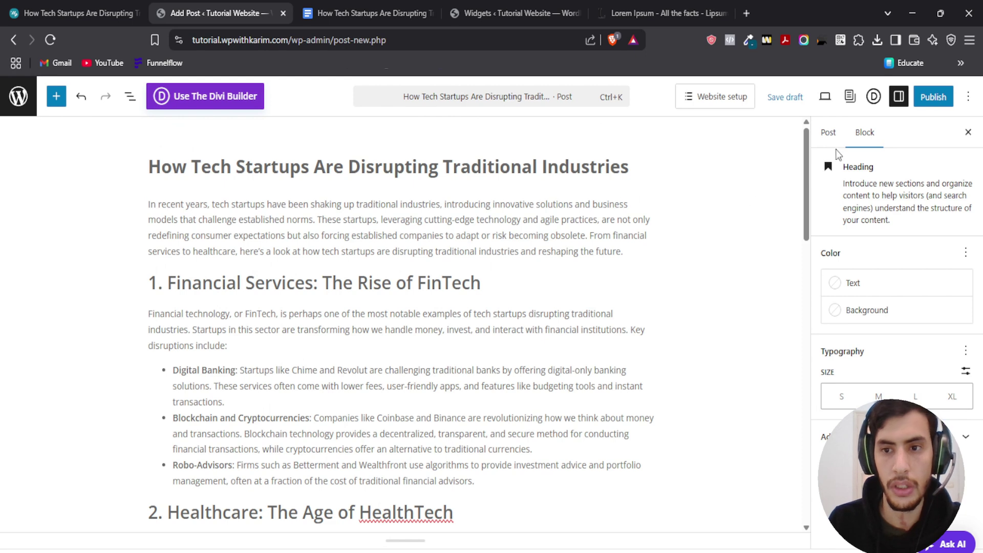
- Set the media library image 25-1080x675-1.webp as the post's featured image
{"action": "left_click", "coordinate": [826, 133]}
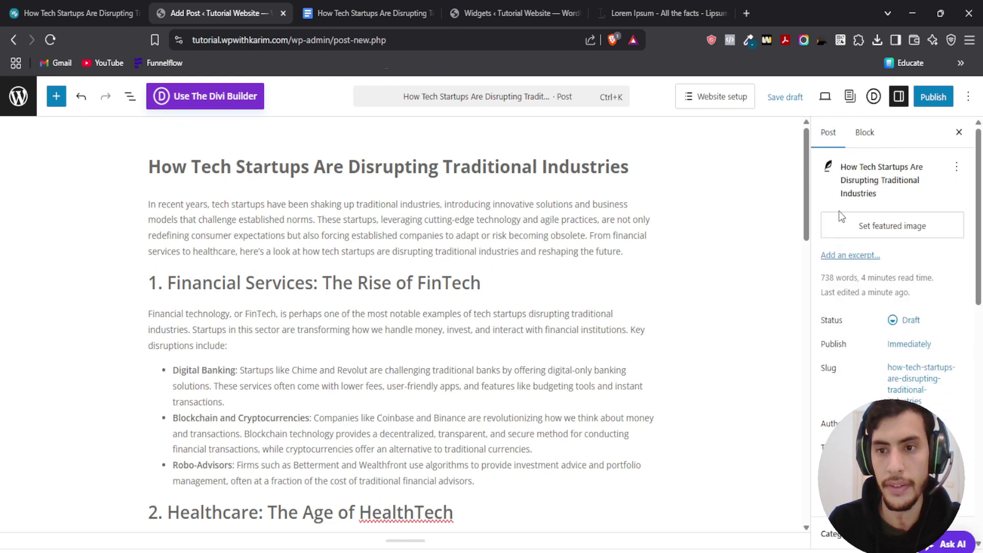
{"action": "left_click", "coordinate": [863, 231]}
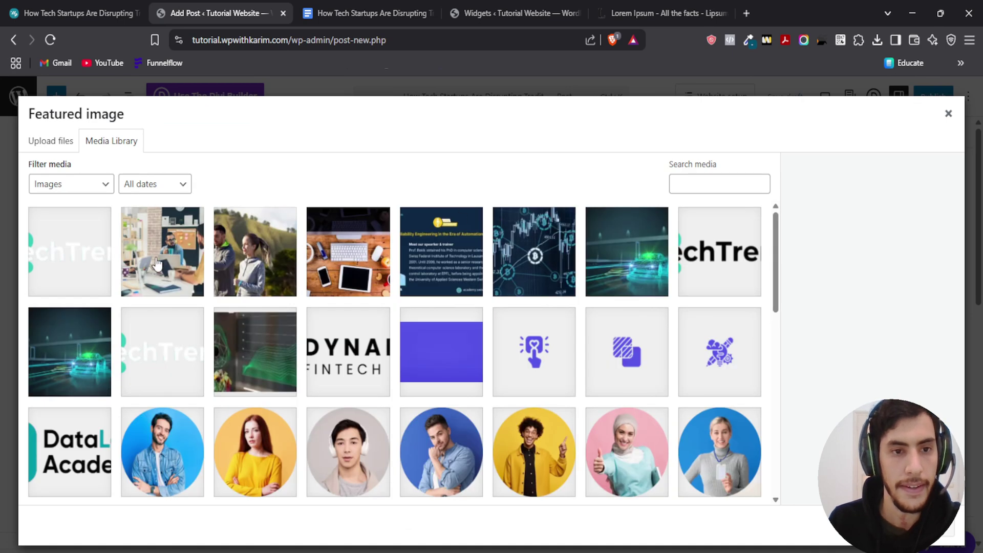
{"action": "left_click", "coordinate": [157, 264]}
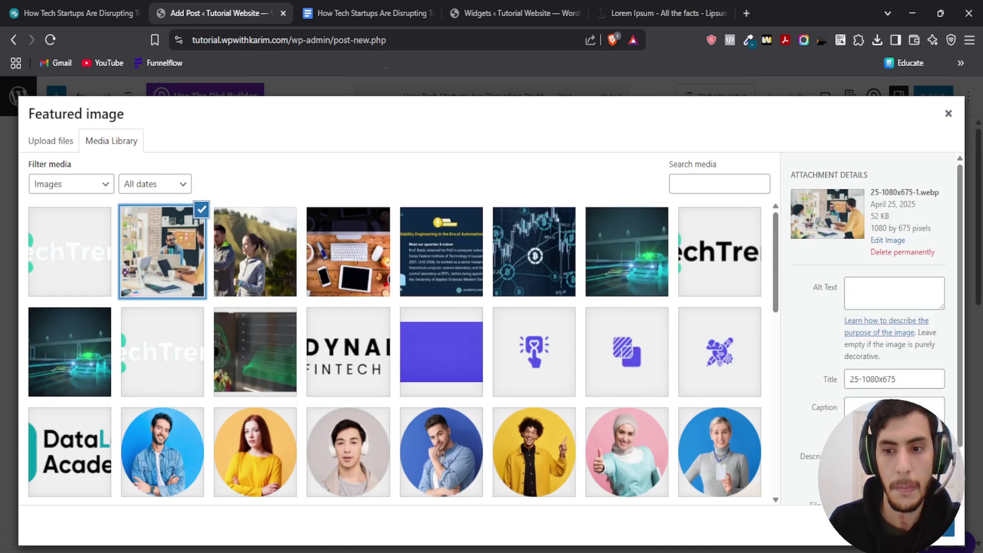
{"action": "left_click", "coordinate": [937, 527]}
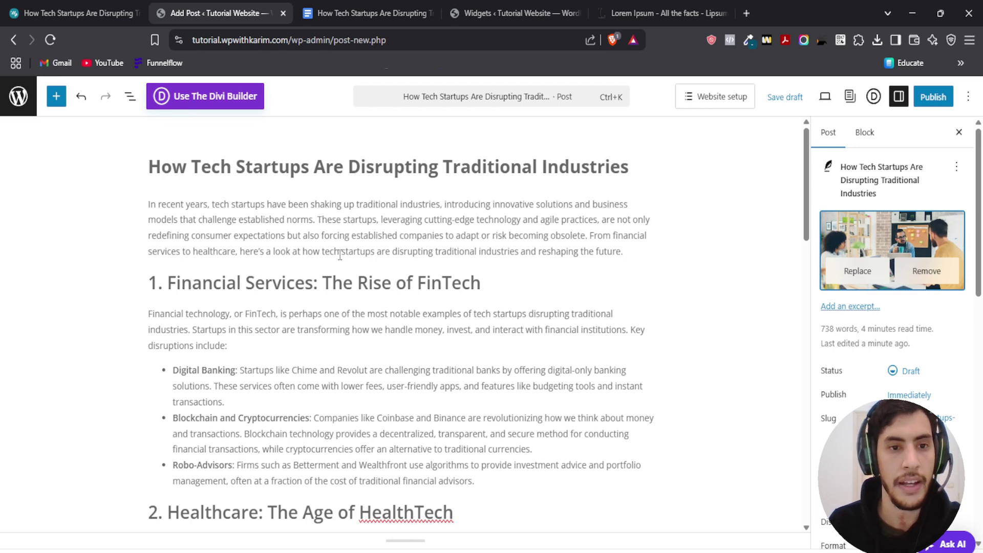
{"action": "scroll", "coordinate": [328, 247], "scroll_direction": "down", "scroll_amount": 2}
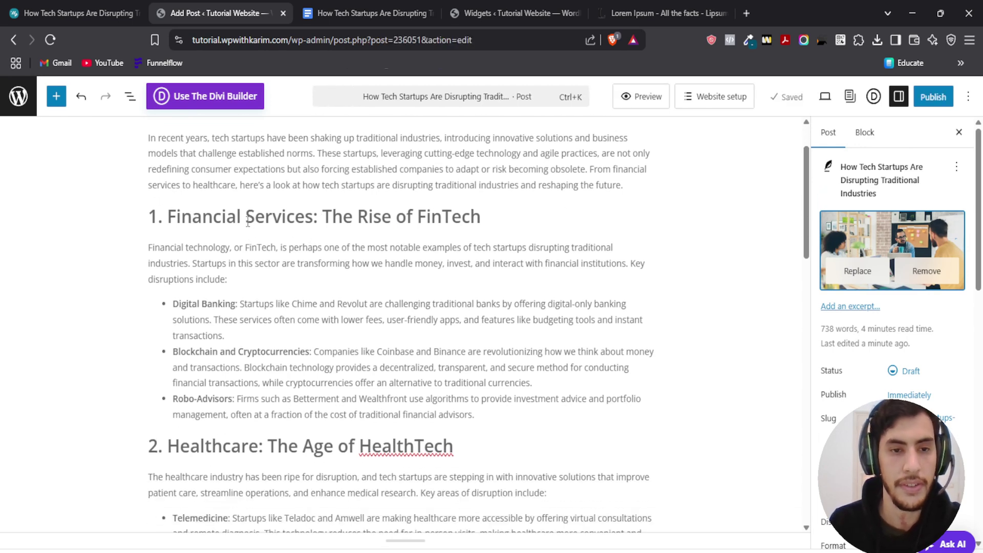
- Publish the post "How Tech Startups Are Disrupting Traditional Industries" and open its live page
{"action": "triple_click", "coordinate": [318, 218]}
{"action": "left_click", "coordinate": [522, 217]}
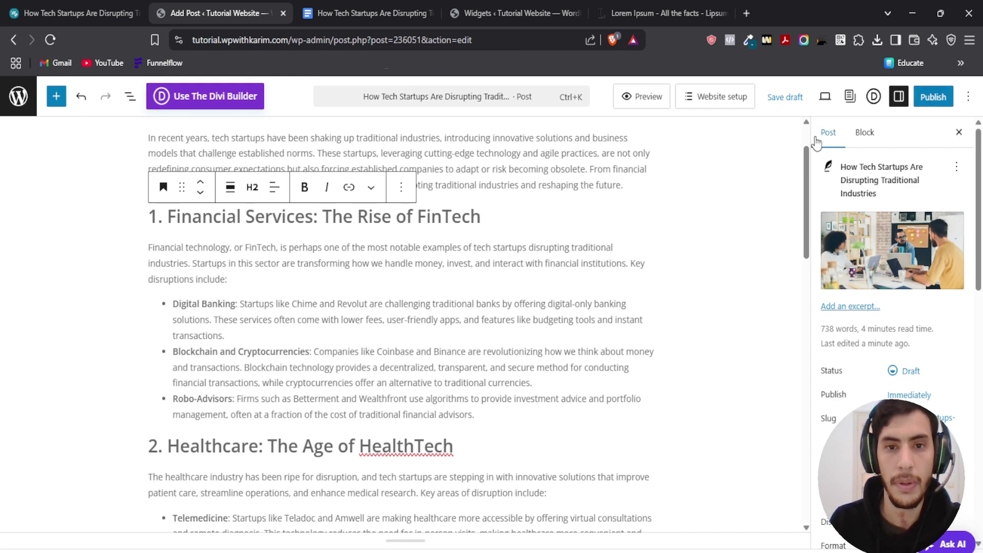
{"action": "scroll", "coordinate": [563, 237], "scroll_direction": "up", "scroll_amount": 2}
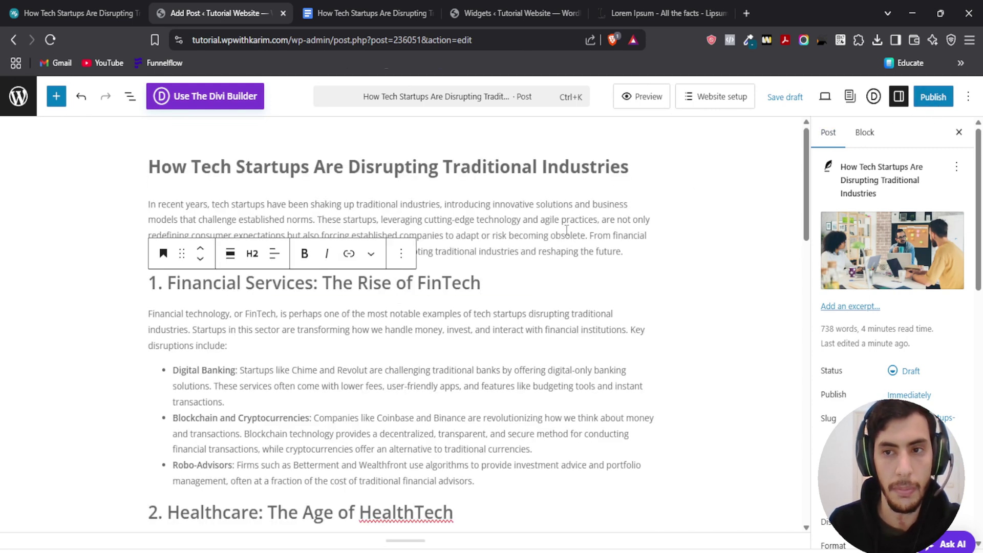
{"action": "left_click", "coordinate": [945, 102]}
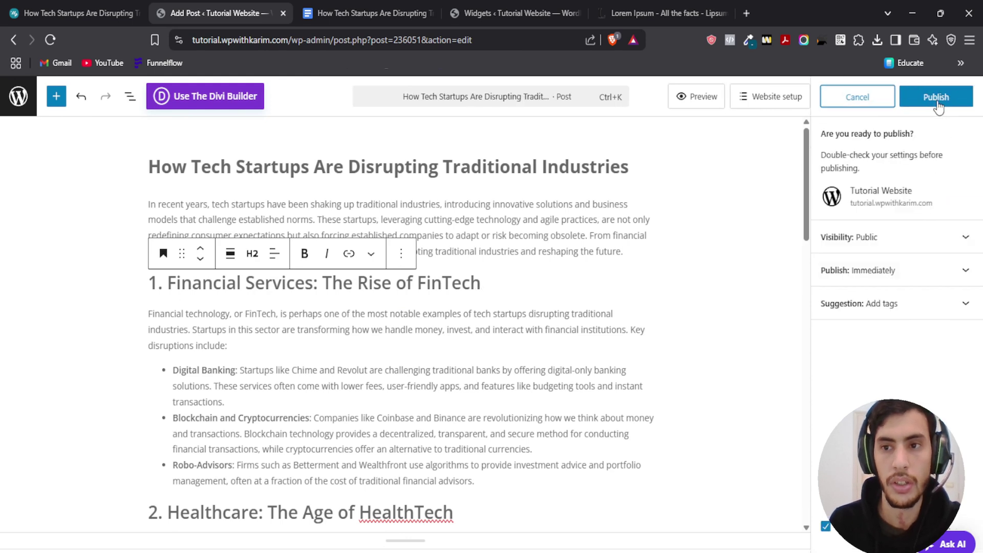
{"action": "left_click", "coordinate": [929, 101]}
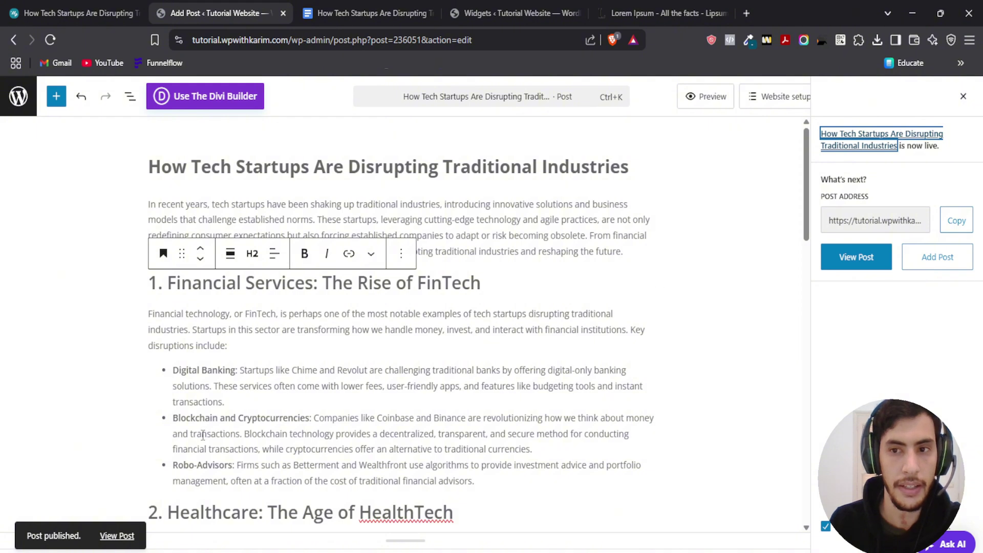
{"action": "left_click", "coordinate": [109, 536]}
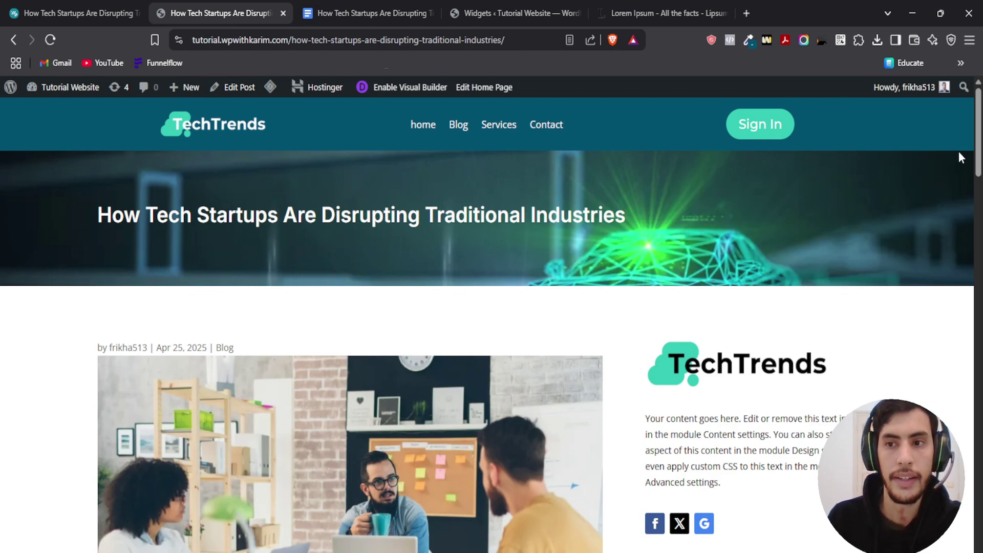
- Examine the published post's title banner, featured image and sidebar to check that the custom template is applied
{"action": "scroll", "coordinate": [925, 169], "scroll_direction": "down", "scroll_amount": 15}
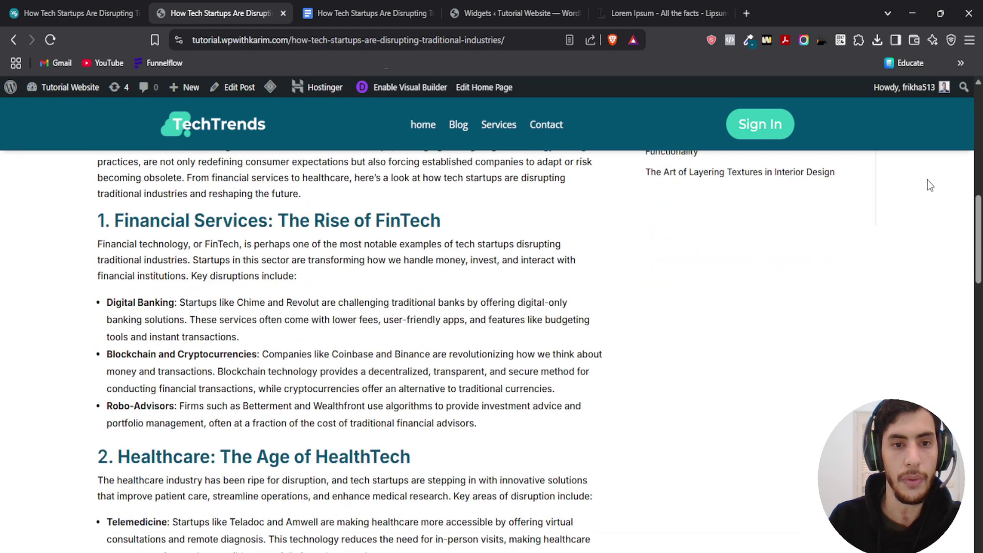
{"action": "scroll", "coordinate": [929, 193], "scroll_direction": "down", "scroll_amount": 5}
{"action": "scroll", "coordinate": [836, 232], "scroll_direction": "up", "scroll_amount": 13}
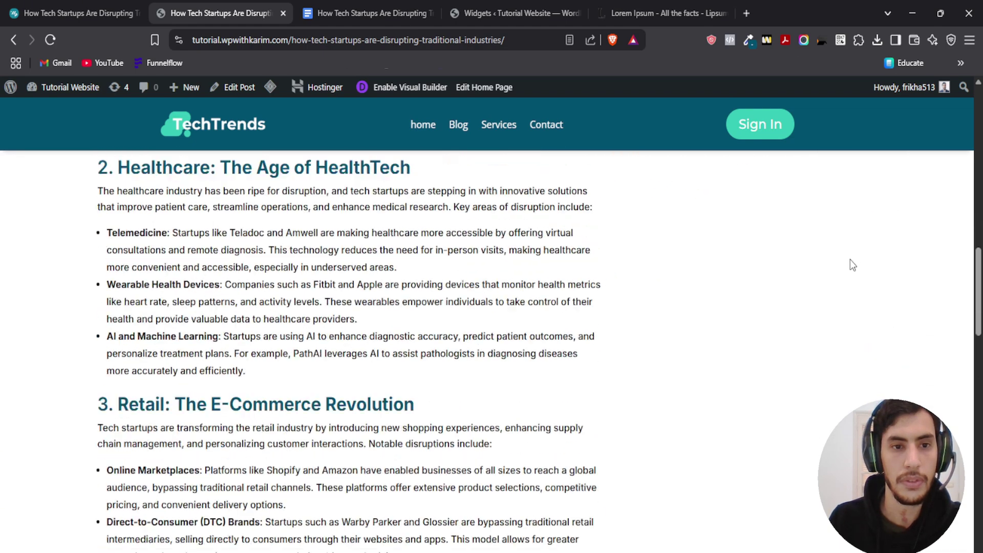
{"action": "scroll", "coordinate": [382, 297], "scroll_direction": "up", "scroll_amount": 9}
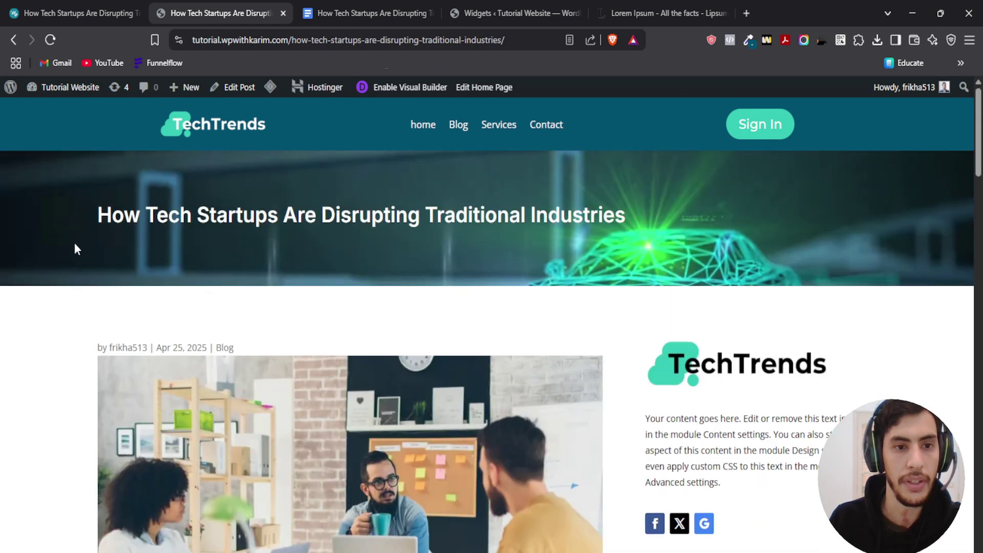
{"action": "left_click_drag", "start_coordinate": [87, 215], "coordinate": [794, 226]}
{"action": "left_click", "coordinate": [794, 225]}
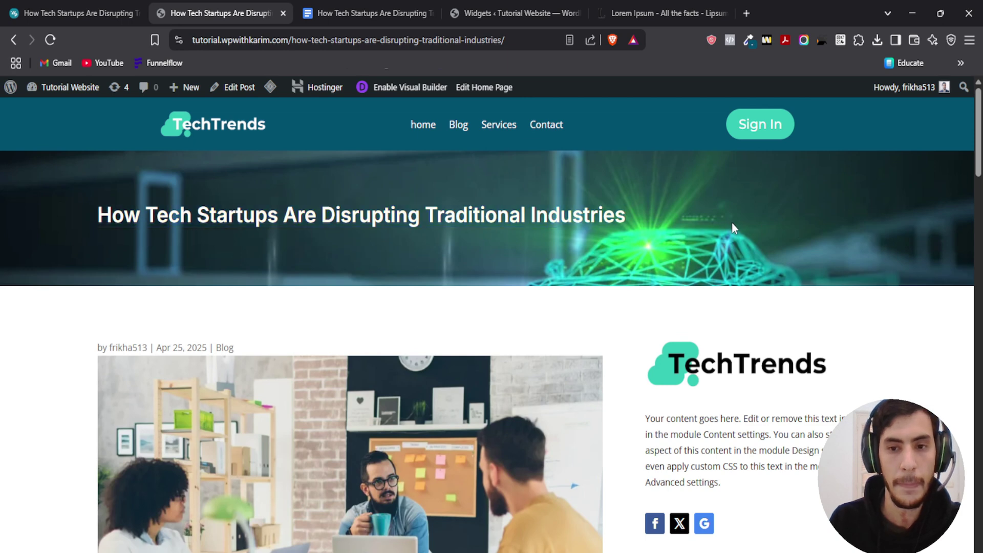
{"action": "scroll", "coordinate": [622, 210], "scroll_direction": "down", "scroll_amount": 3}
{"action": "scroll", "coordinate": [614, 203], "scroll_direction": "up", "scroll_amount": 3}
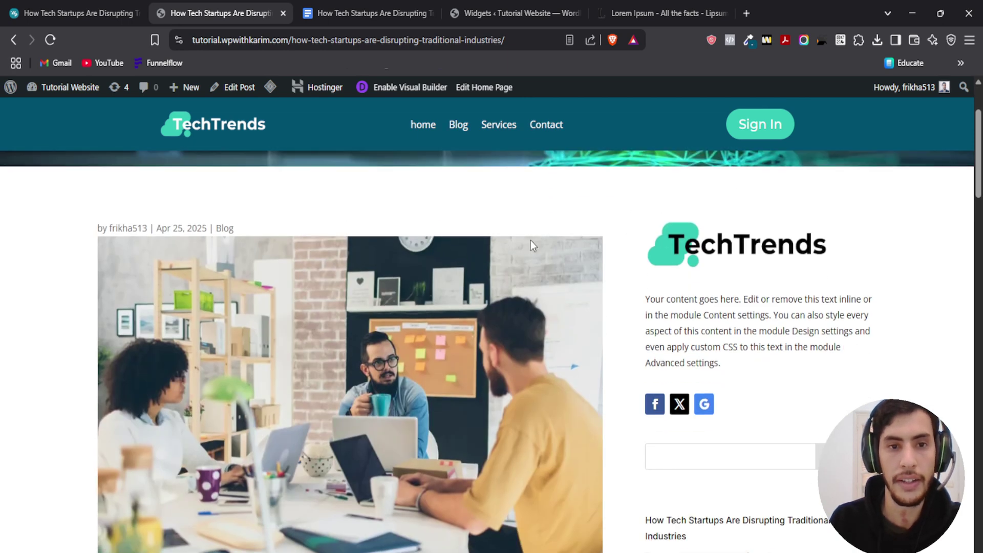
{"action": "left_click_drag", "start_coordinate": [90, 220], "coordinate": [715, 241]}
{"action": "scroll", "coordinate": [715, 241], "scroll_direction": "down", "scroll_amount": 3}
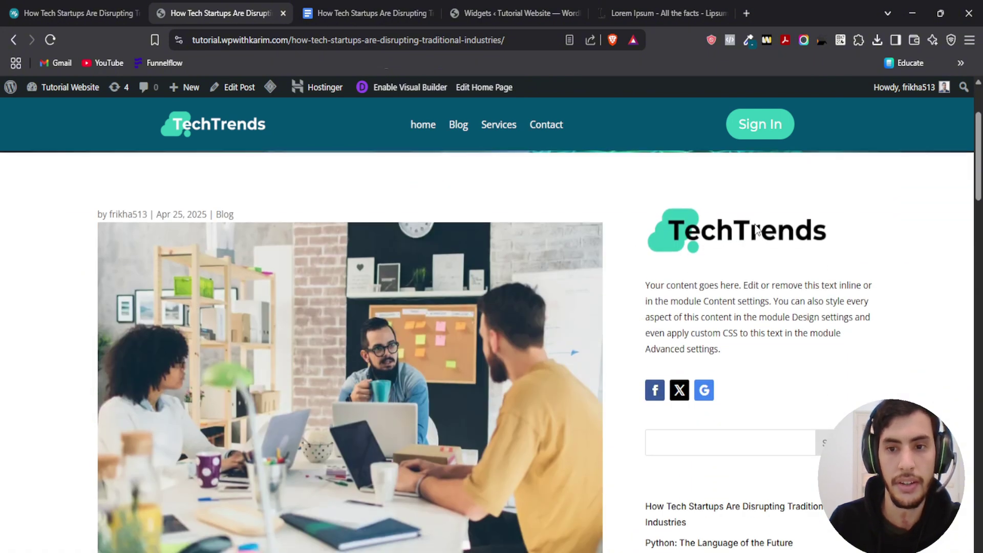
{"action": "scroll", "coordinate": [782, 221], "scroll_direction": "down", "scroll_amount": 4}
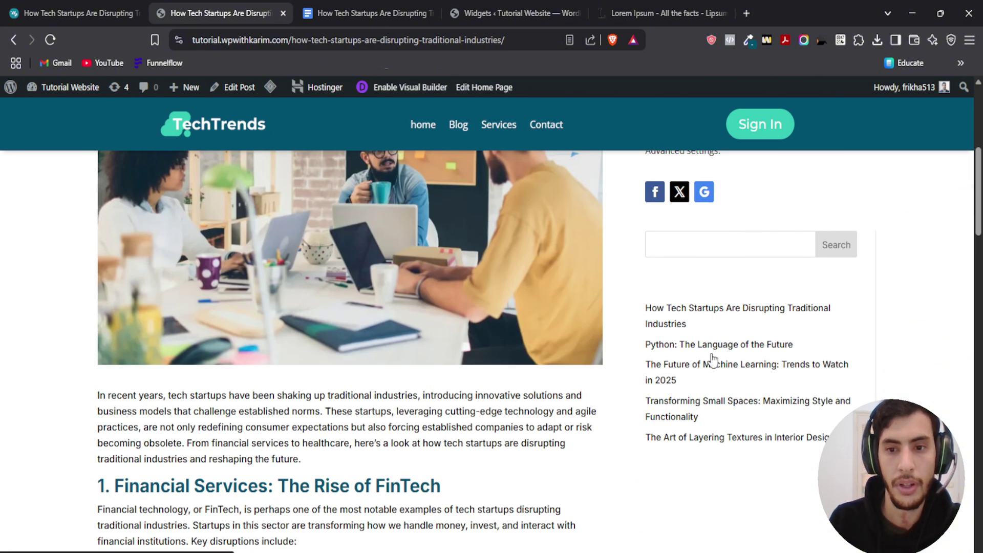
{"action": "scroll", "coordinate": [634, 405], "scroll_direction": "down", "scroll_amount": 5}
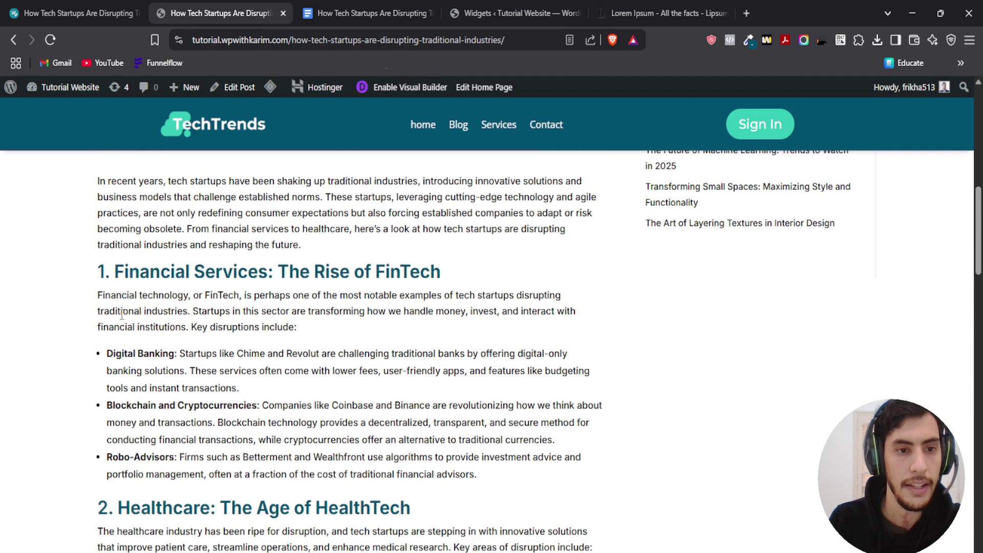
- Check the published post's section headings and body text styling down to the comment form
{"action": "left_click_drag", "start_coordinate": [102, 220], "coordinate": [56, 221]}
{"action": "left_click", "coordinate": [470, 232]}
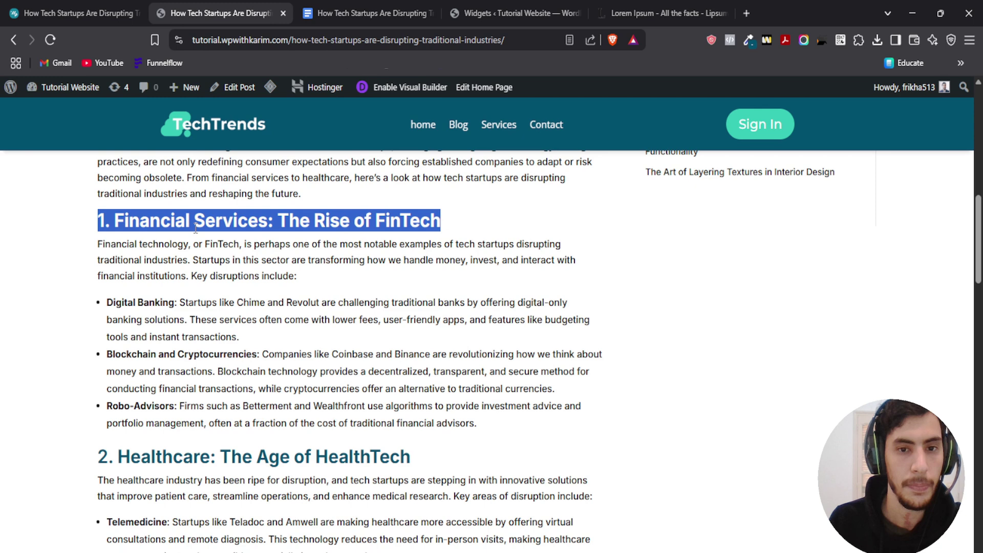
{"action": "left_click", "coordinate": [299, 227]}
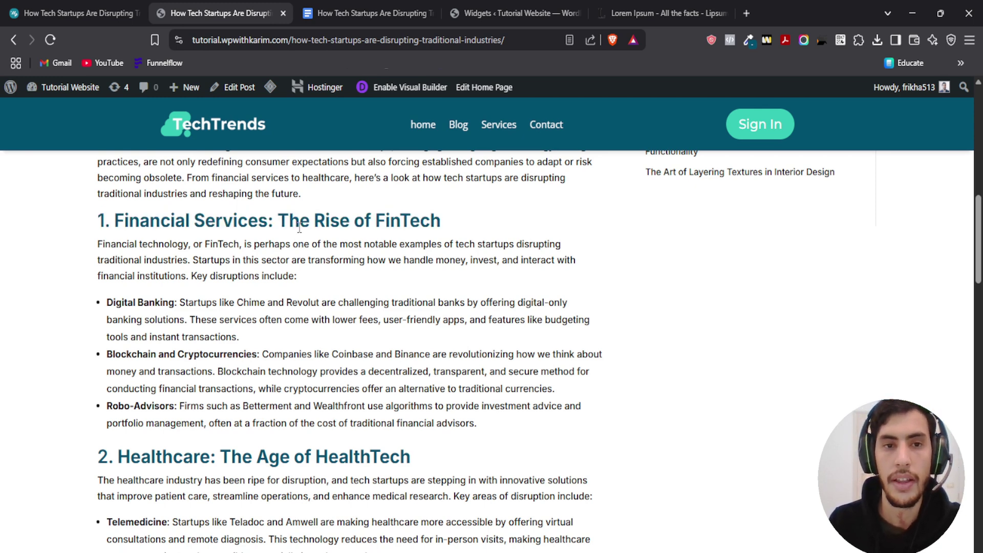
{"action": "scroll", "coordinate": [345, 231], "scroll_direction": "down", "scroll_amount": 5}
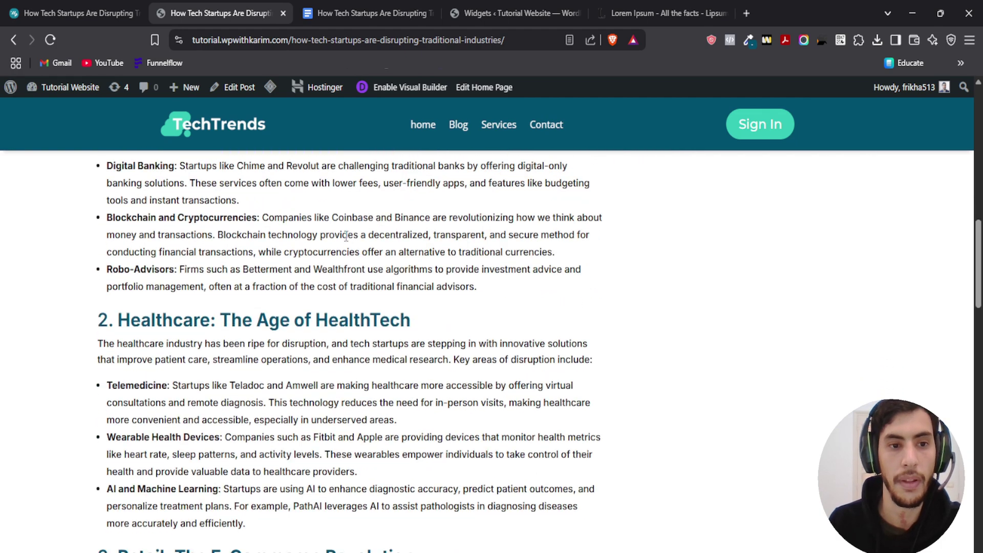
{"action": "left_click_drag", "start_coordinate": [99, 213], "coordinate": [425, 349]}
{"action": "left_click", "coordinate": [425, 349]}
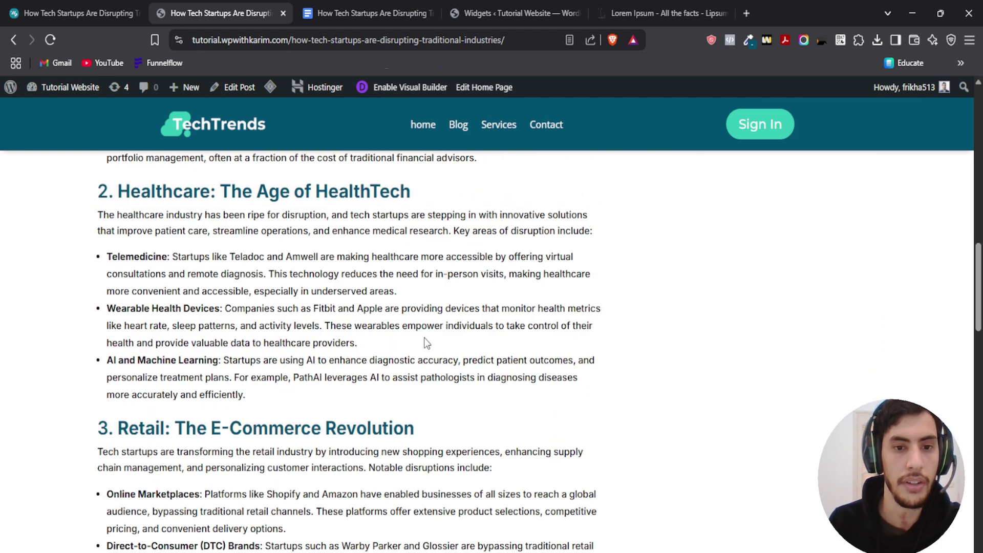
{"action": "scroll", "coordinate": [360, 303], "scroll_direction": "down", "scroll_amount": 6}
{"action": "scroll", "coordinate": [360, 303], "scroll_direction": "down", "scroll_amount": 12}
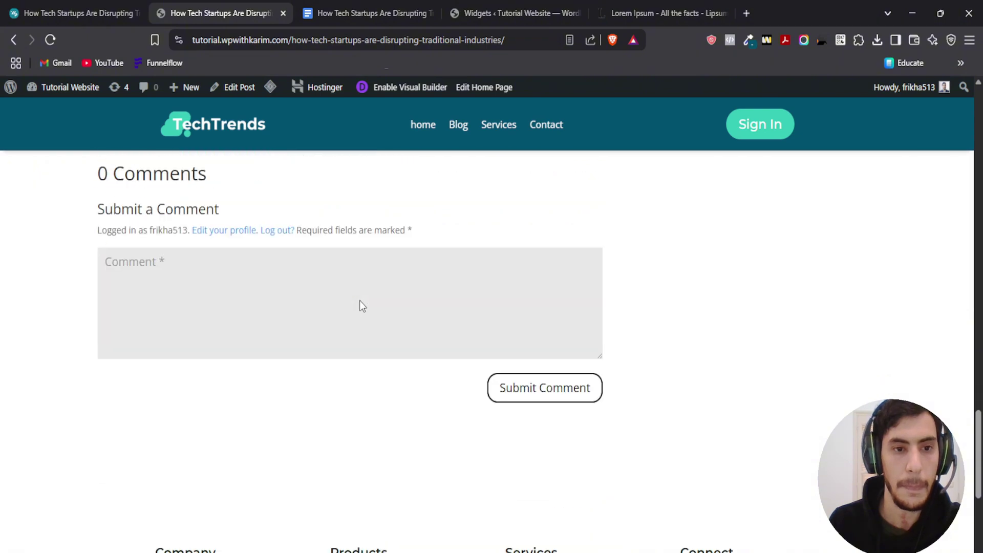
{"action": "scroll", "coordinate": [342, 336], "scroll_direction": "up", "scroll_amount": 20}
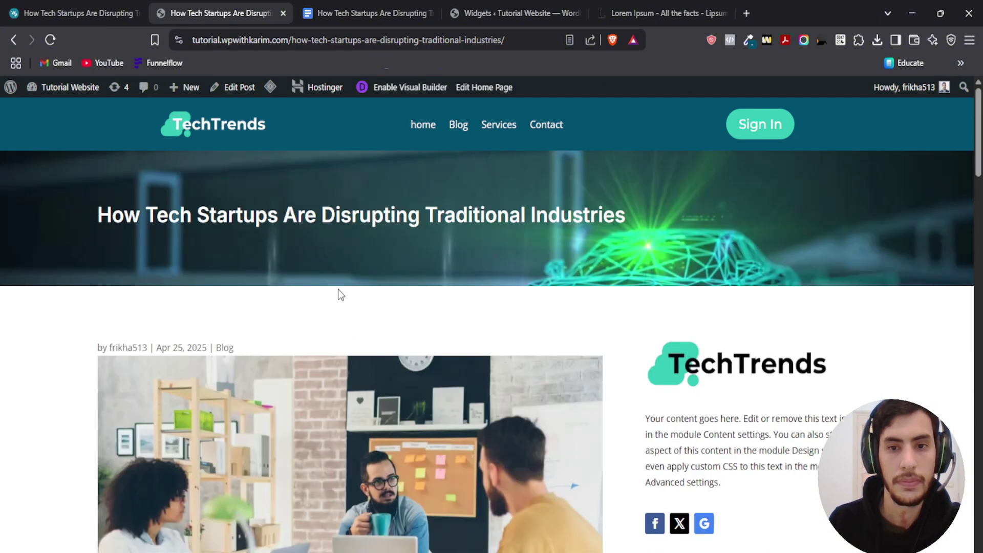
- Switch to the Divi Layout demo site's version of the post and review its banner, featured image, sidebar and body
{"action": "key", "text": "ctrl+shift+Tab"}
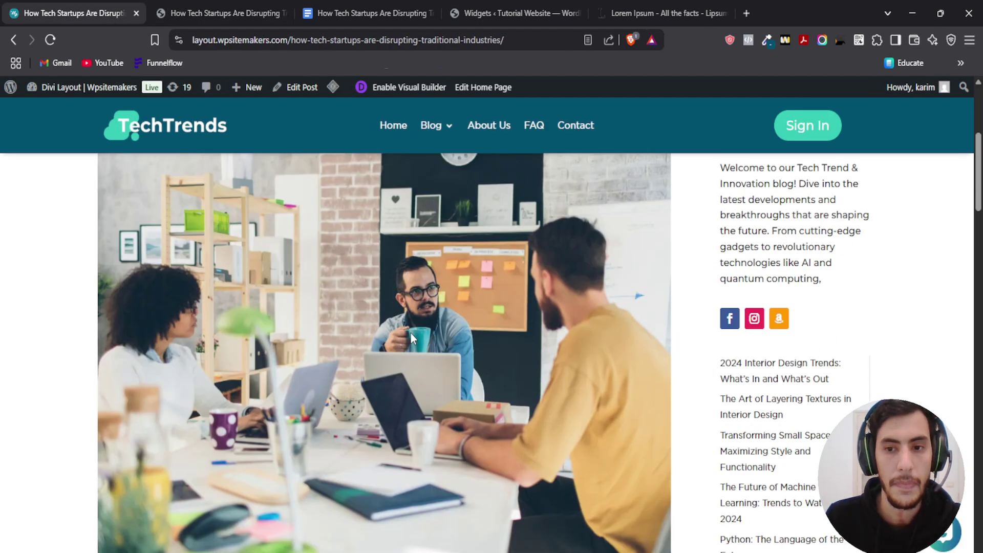
{"action": "scroll", "coordinate": [414, 321], "scroll_direction": "up", "scroll_amount": 5}
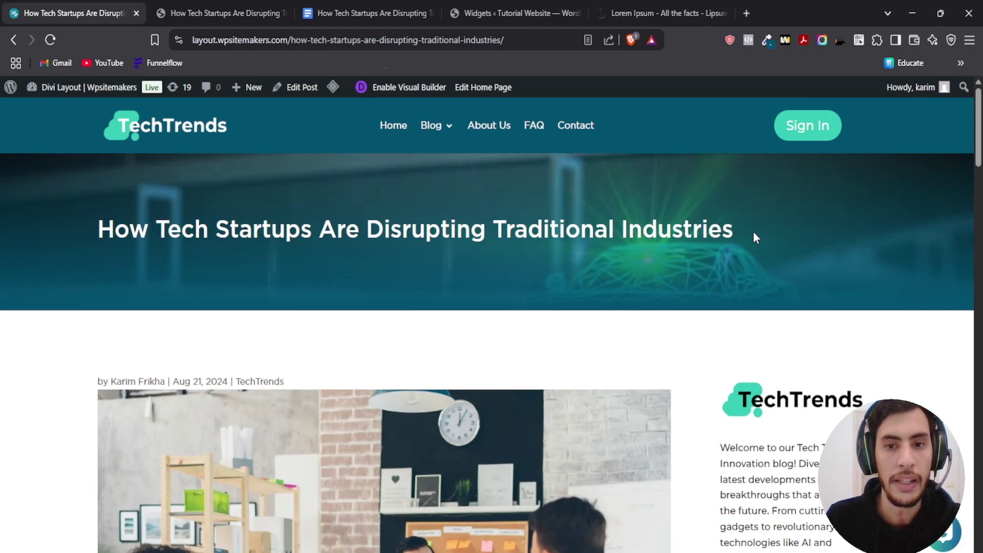
{"action": "scroll", "coordinate": [749, 230], "scroll_direction": "down", "scroll_amount": 15}
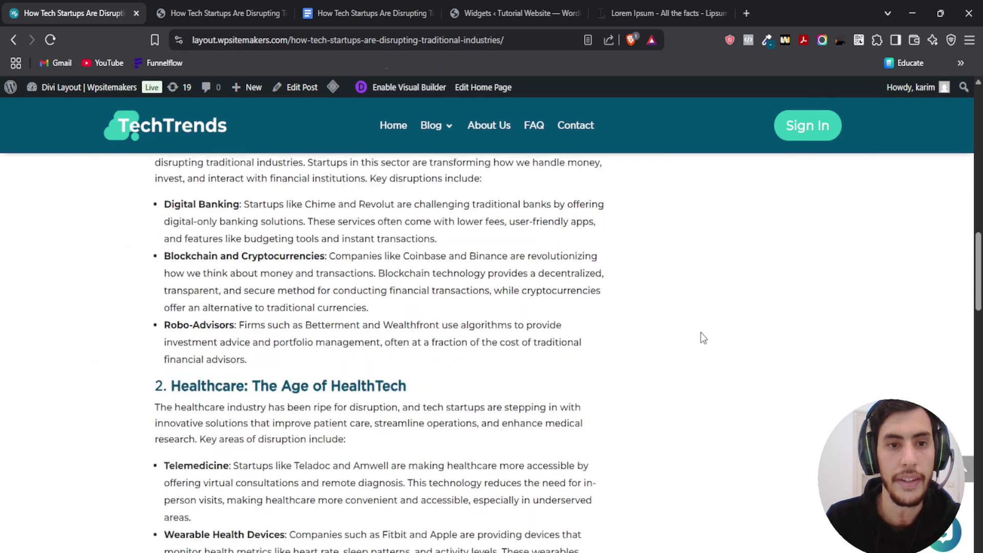
{"action": "scroll", "coordinate": [700, 332], "scroll_direction": "up", "scroll_amount": 15}
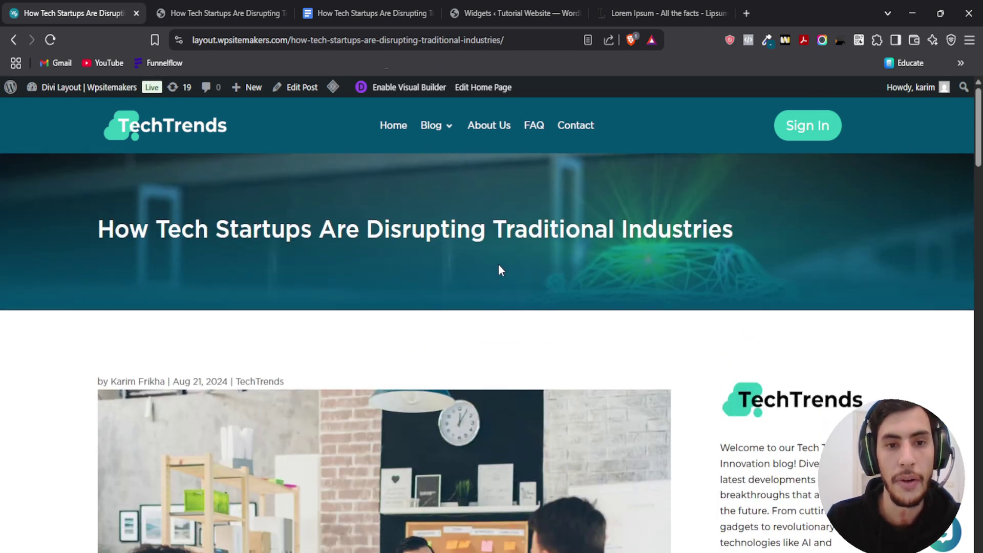
{"action": "scroll", "coordinate": [789, 297], "scroll_direction": "down", "scroll_amount": 5}
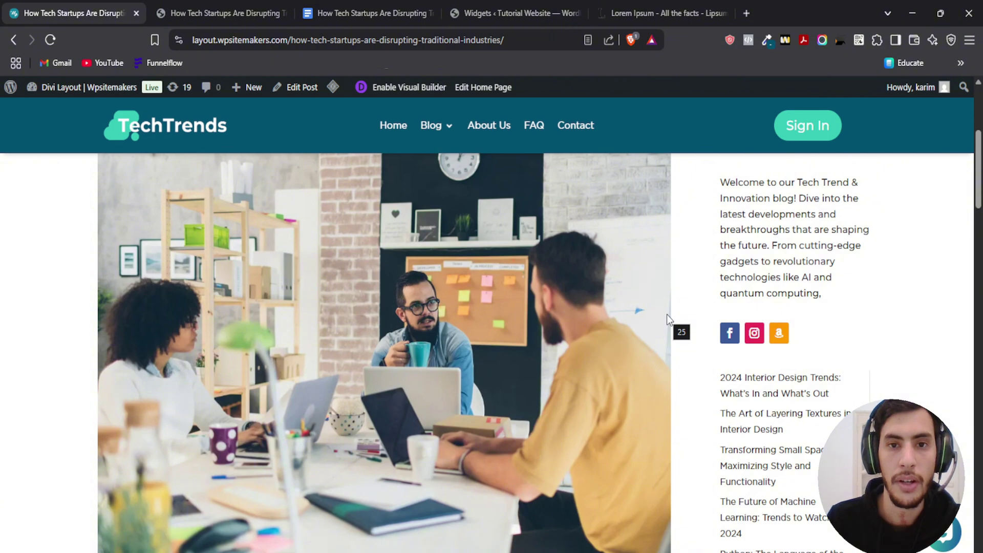
{"action": "scroll", "coordinate": [640, 342], "scroll_direction": "up", "scroll_amount": 5}
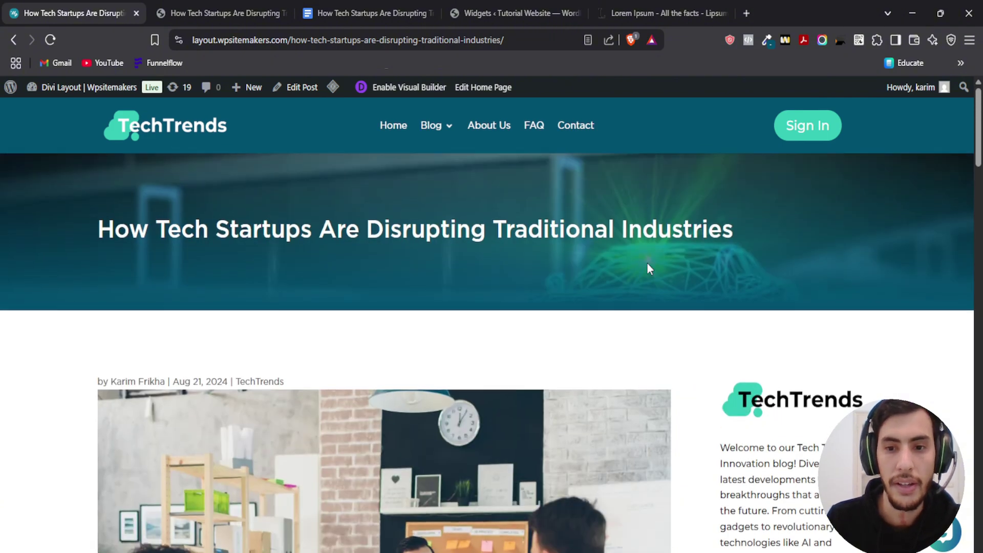
{"action": "scroll", "coordinate": [585, 282], "scroll_direction": "down", "scroll_amount": 5}
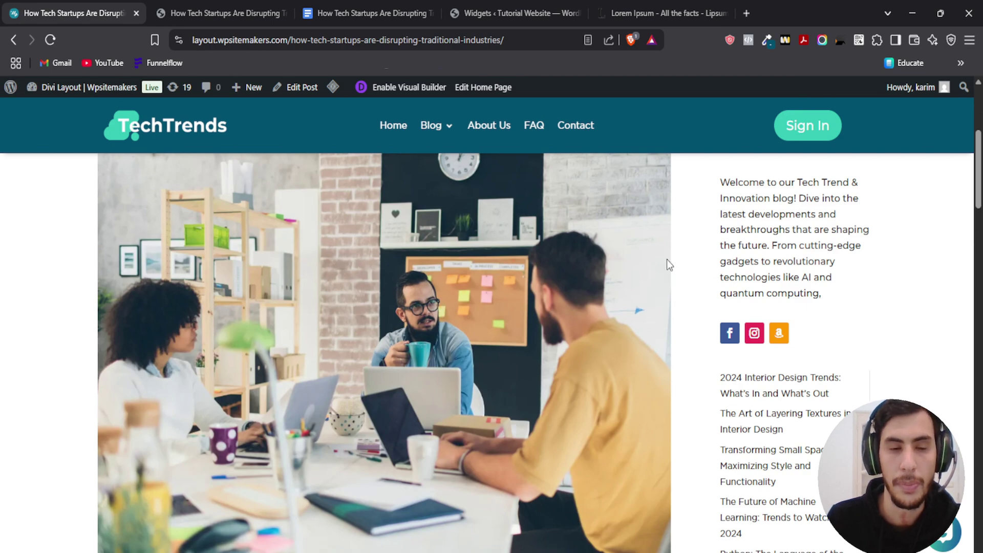
{"action": "scroll", "coordinate": [666, 286], "scroll_direction": "up", "scroll_amount": 5}
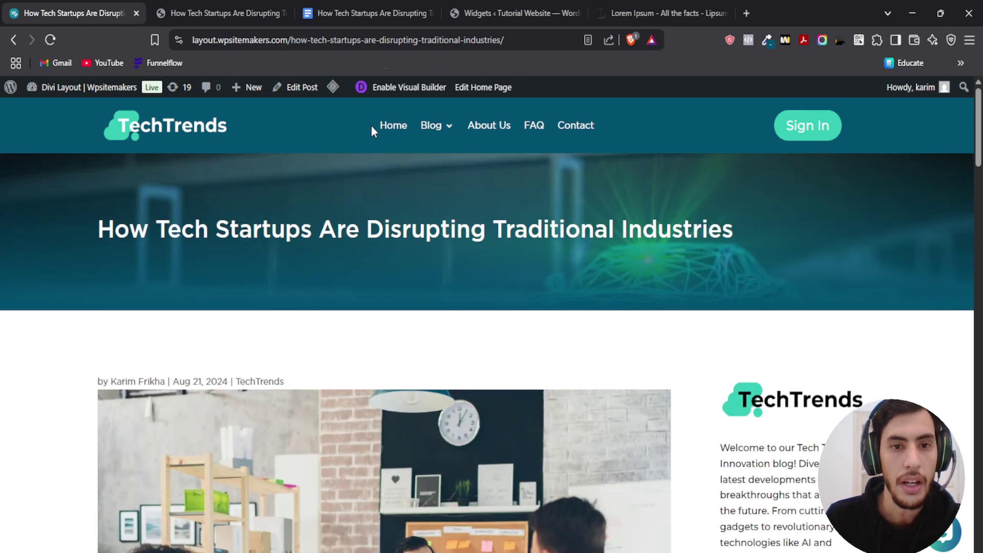
- Visit the demo site's Home page, then open its Blog page and examine the featured articles, resources, latest articles and footer
{"action": "left_click", "coordinate": [399, 126]}
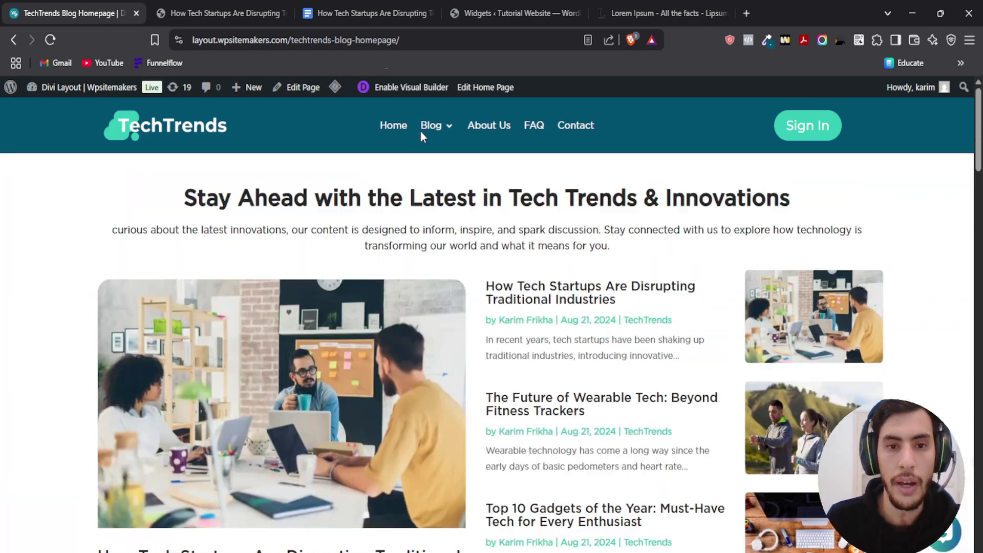
{"action": "left_click", "coordinate": [428, 125]}
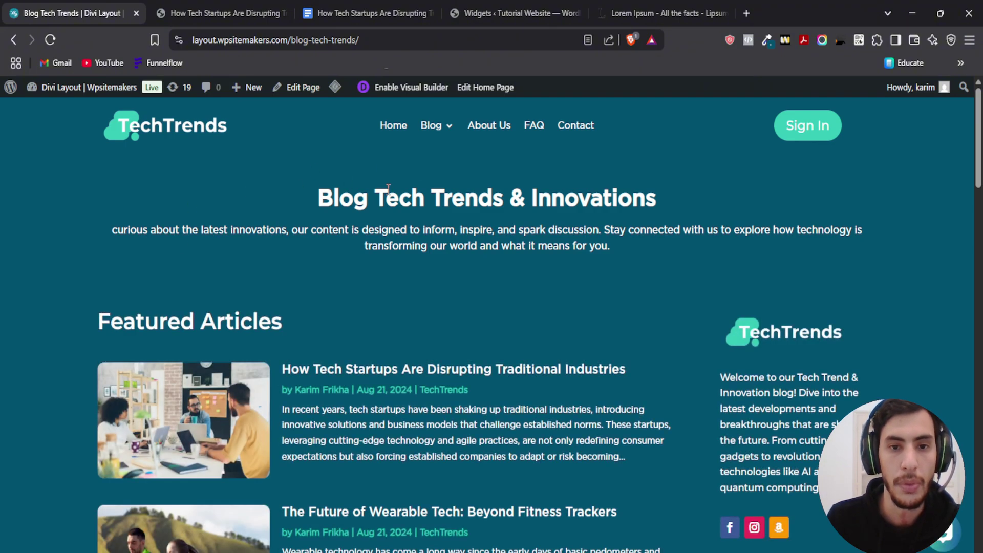
{"action": "scroll", "coordinate": [84, 247], "scroll_direction": "down", "scroll_amount": 7}
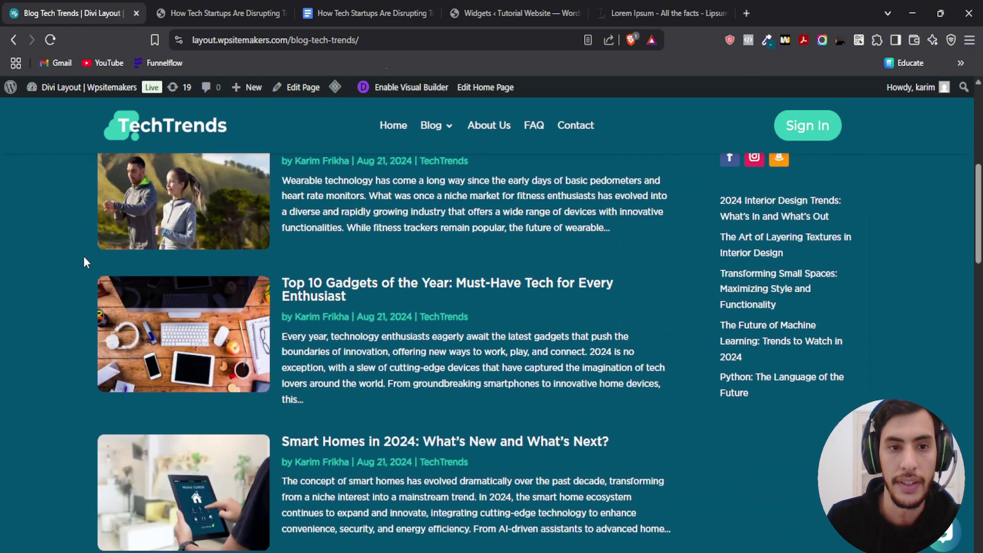
{"action": "scroll", "coordinate": [84, 256], "scroll_direction": "up", "scroll_amount": 7}
{"action": "scroll", "coordinate": [82, 246], "scroll_direction": "down", "scroll_amount": 11}
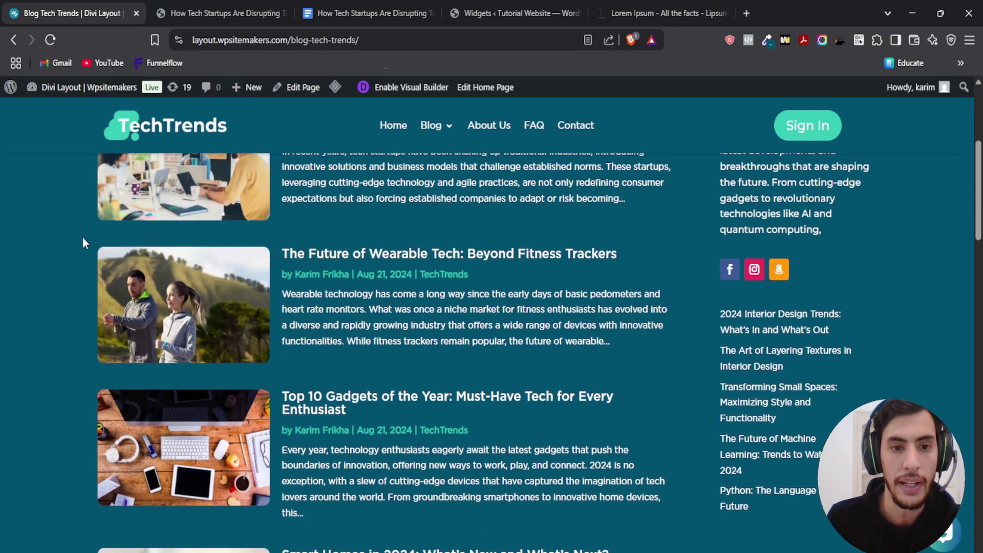
{"action": "scroll", "coordinate": [106, 275], "scroll_direction": "down", "scroll_amount": 5}
{"action": "scroll", "coordinate": [106, 275], "scroll_direction": "down", "scroll_amount": 5}
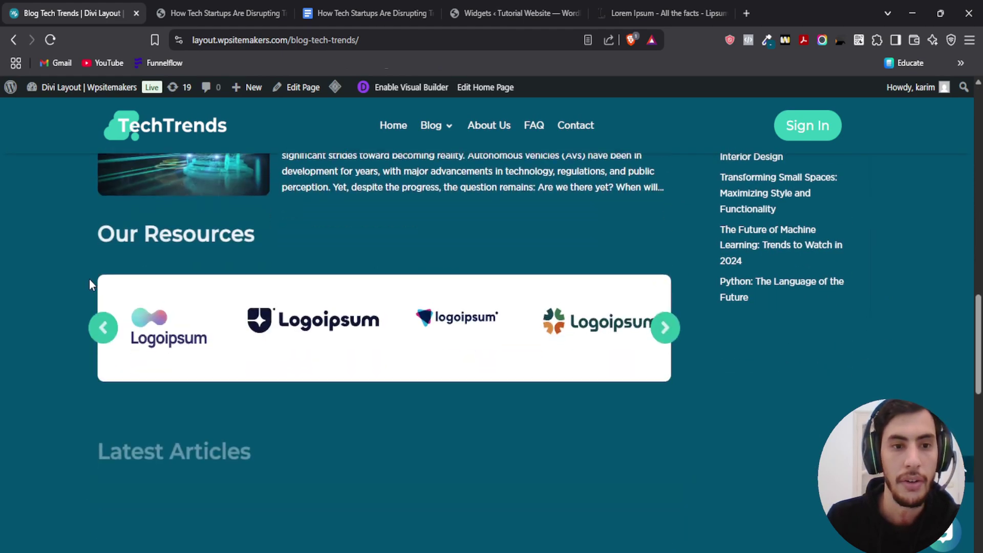
{"action": "scroll", "coordinate": [314, 294], "scroll_direction": "down", "scroll_amount": 3}
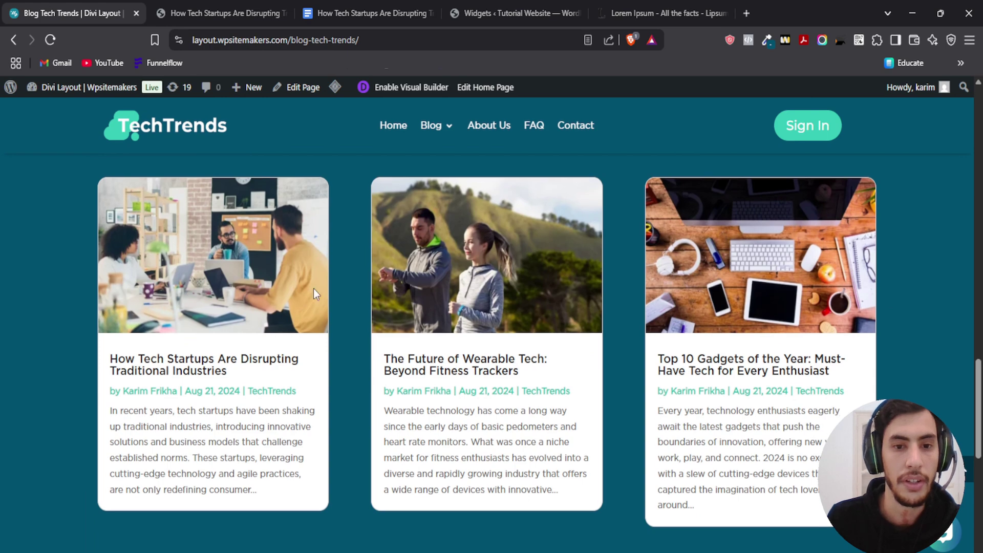
{"action": "scroll", "coordinate": [758, 312], "scroll_direction": "down", "scroll_amount": 5}
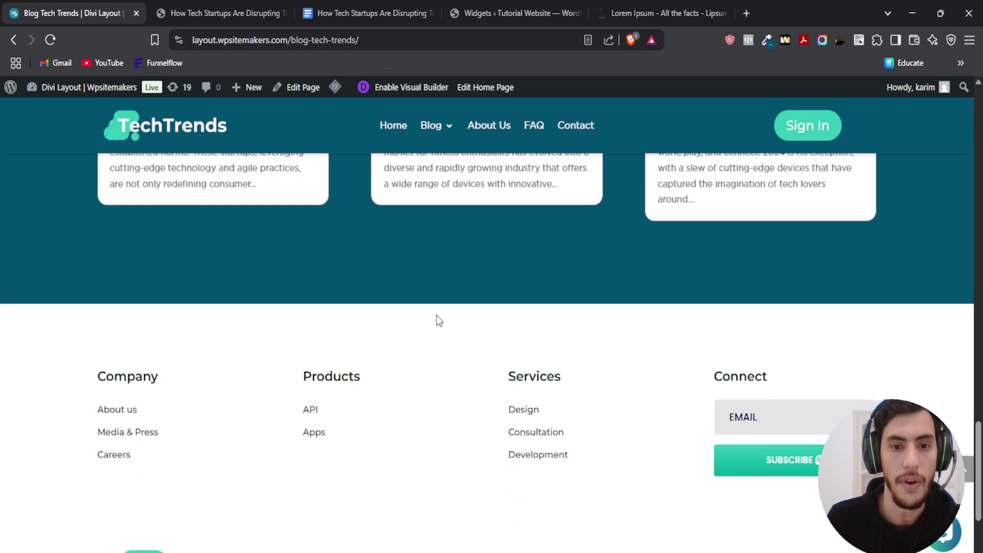